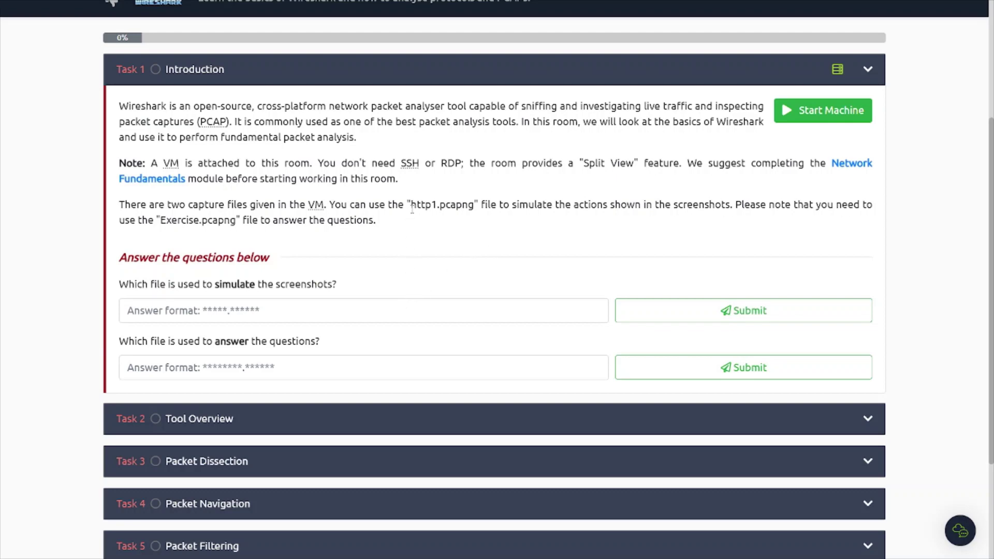
# Copy the file name http1.pcapng from the Introduction and submit it as the answer to the simulate question.
pyautogui.moveTo(411, 205); pyautogui.dragTo(473, 214)
pyautogui.hotkey('ctrl', 'c')
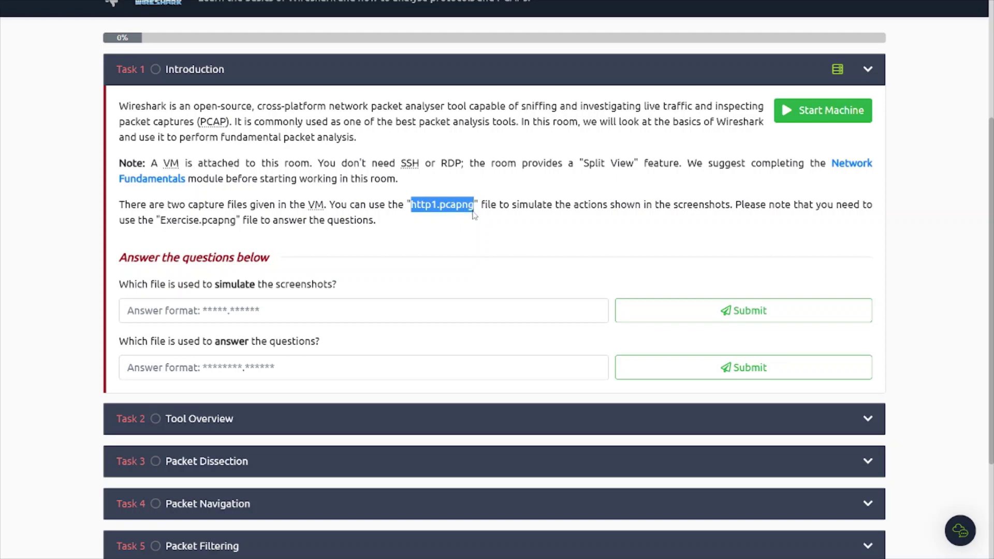
pyautogui.click(363, 309)
pyautogui.hotkey('ctrl', 'v')
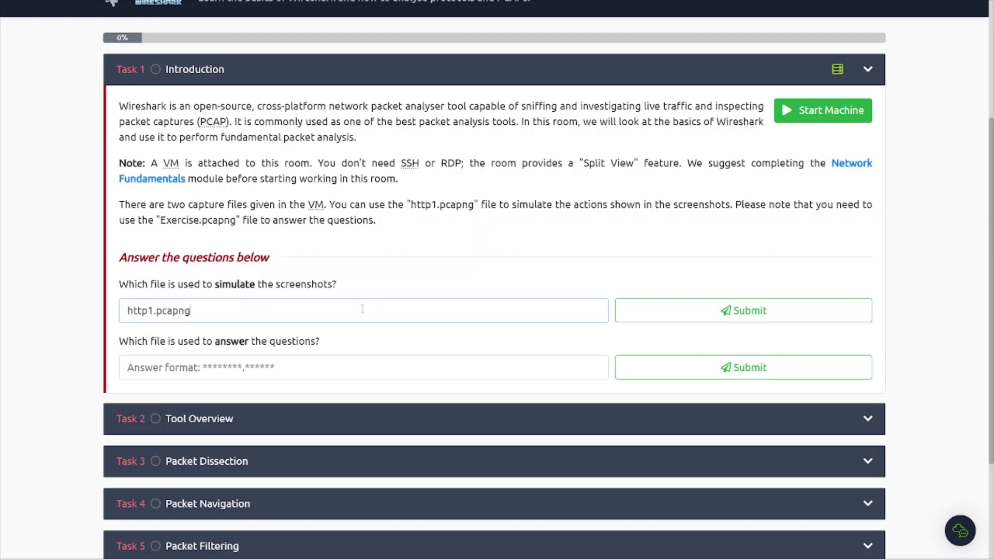
pyautogui.press('Return')
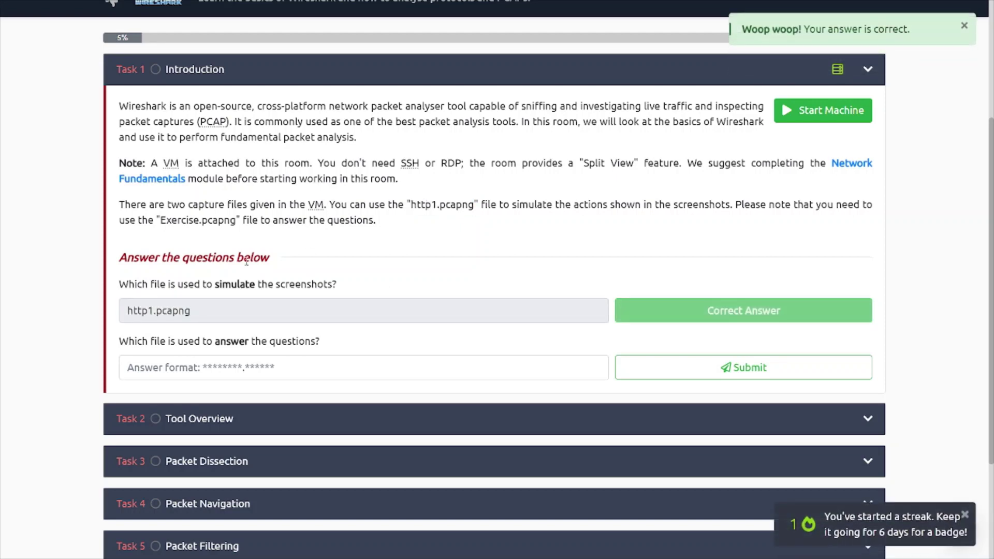
# Copy the file name Exercise.pcapng from the Introduction and submit it as the file used to answer the questions.
pyautogui.moveTo(160, 220); pyautogui.dragTo(166, 221)
pyautogui.moveTo(231, 224); pyautogui.dragTo(238, 233)
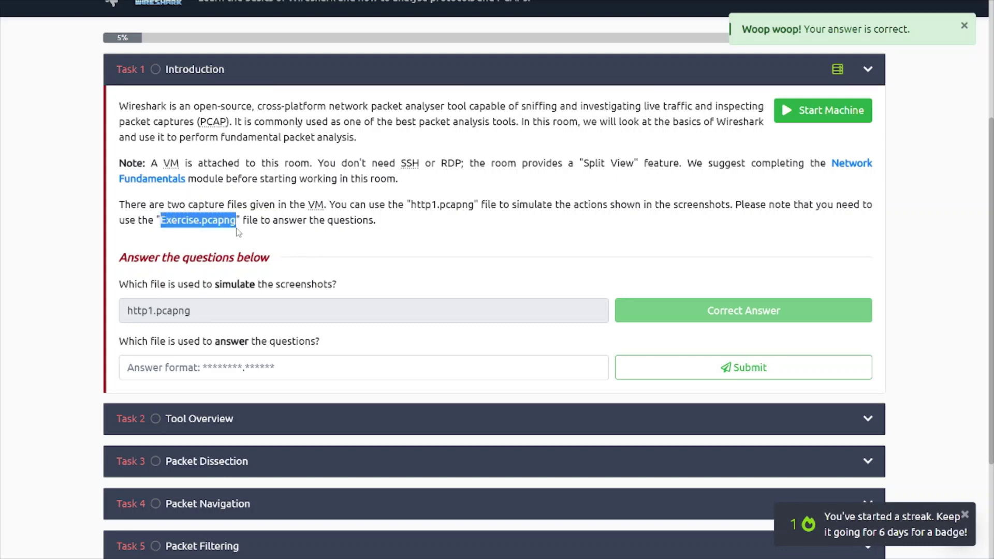
pyautogui.hotkey('ctrl', 'c')
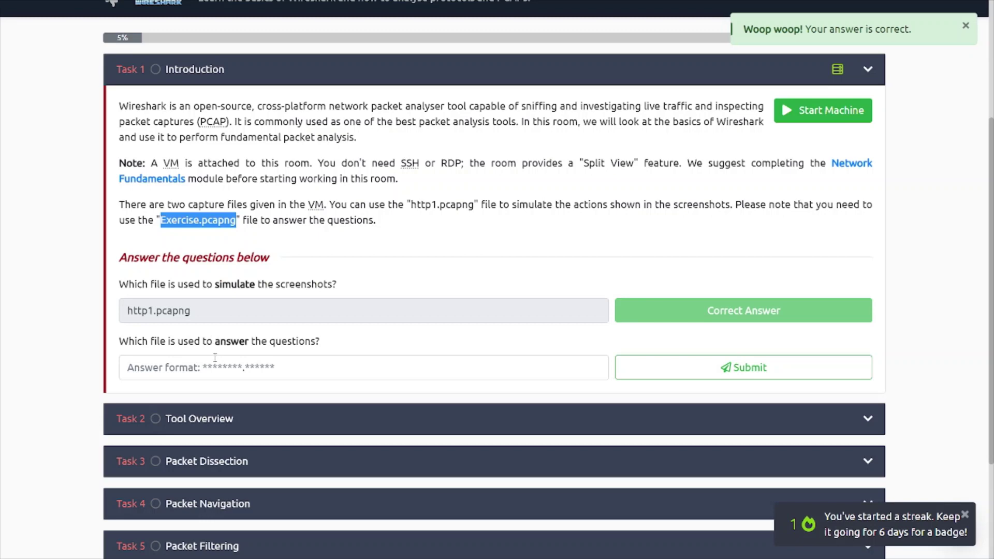
pyautogui.click(215, 357)
pyautogui.hotkey('ctrl', 'v')
pyautogui.press('Return')
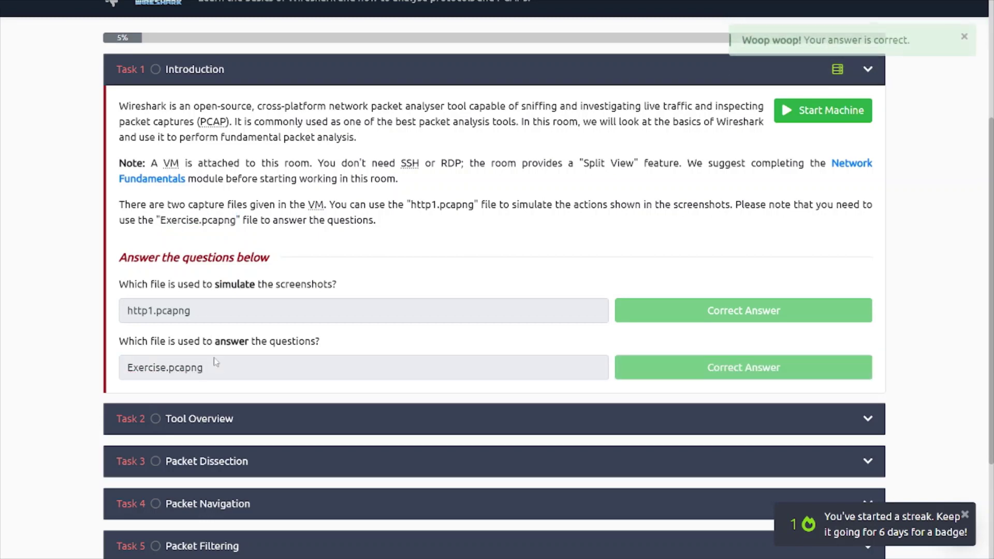
# Start the room's virtual machine and expand the Task 2 Tool Overview section.
pyautogui.click(796, 125)
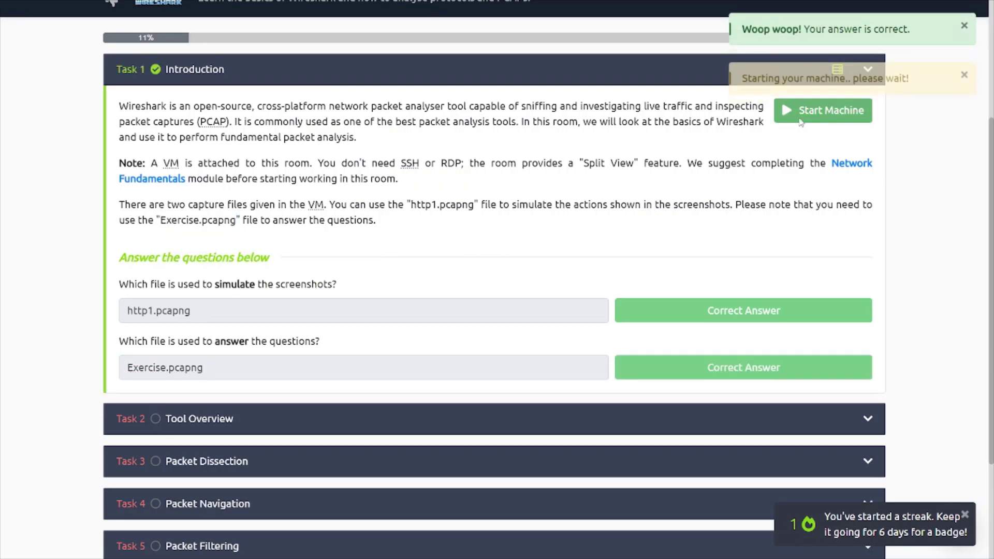
pyautogui.scroll(-1, 547, 209)
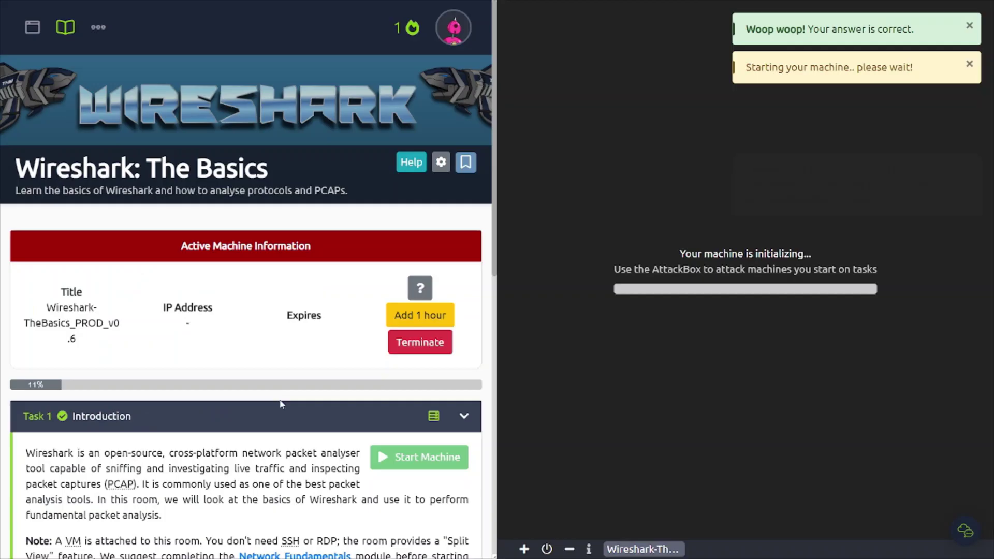
pyautogui.scroll(-6, 238, 445)
pyautogui.scroll(-2, 232, 454)
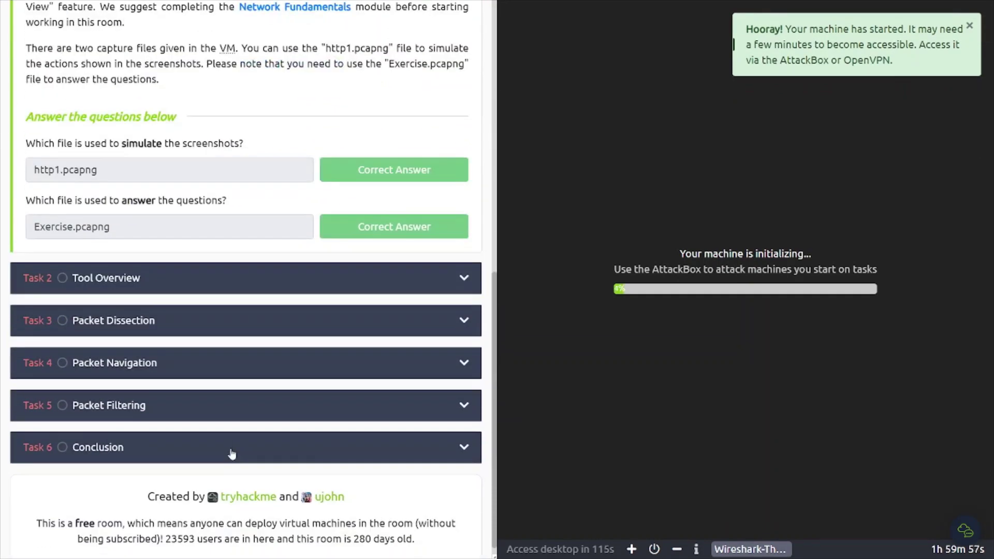
pyautogui.click(147, 288)
# Read the Use Cases and GUI and Data sections of Task 2, including the annotated picture of Wireshark's main window.
pyautogui.scroll(-5, 149, 290)
pyautogui.scroll(3, 149, 290)
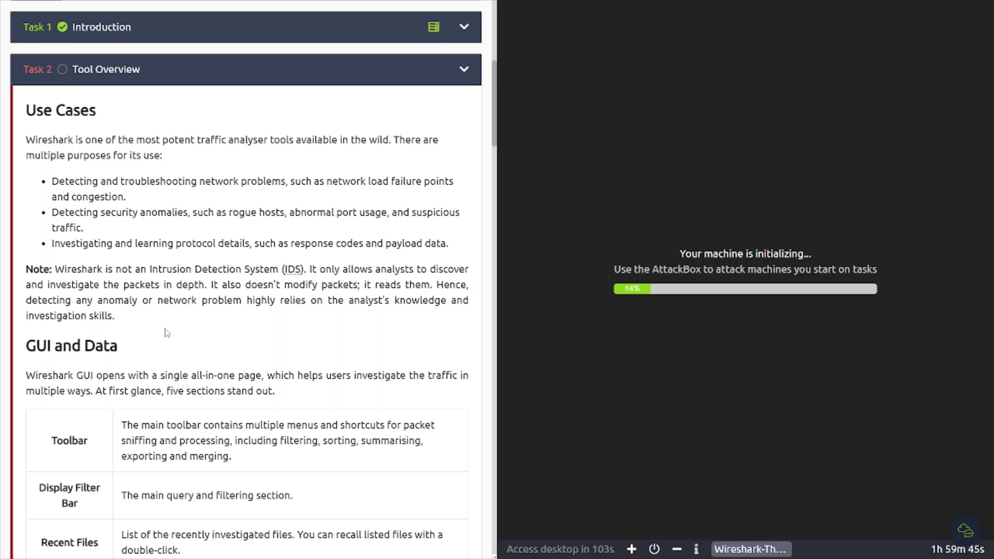
pyautogui.scroll(-3, 165, 333)
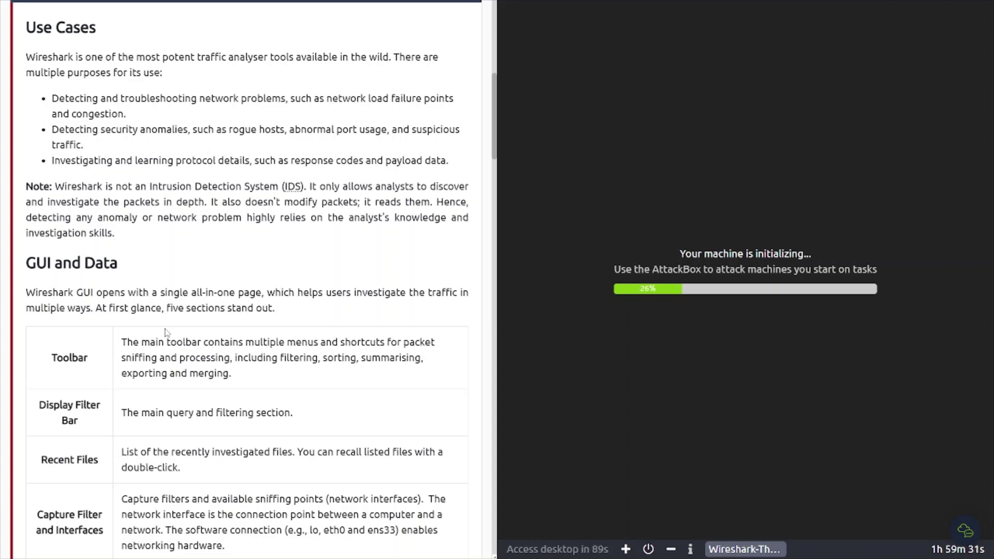
pyautogui.scroll(-1, 166, 332)
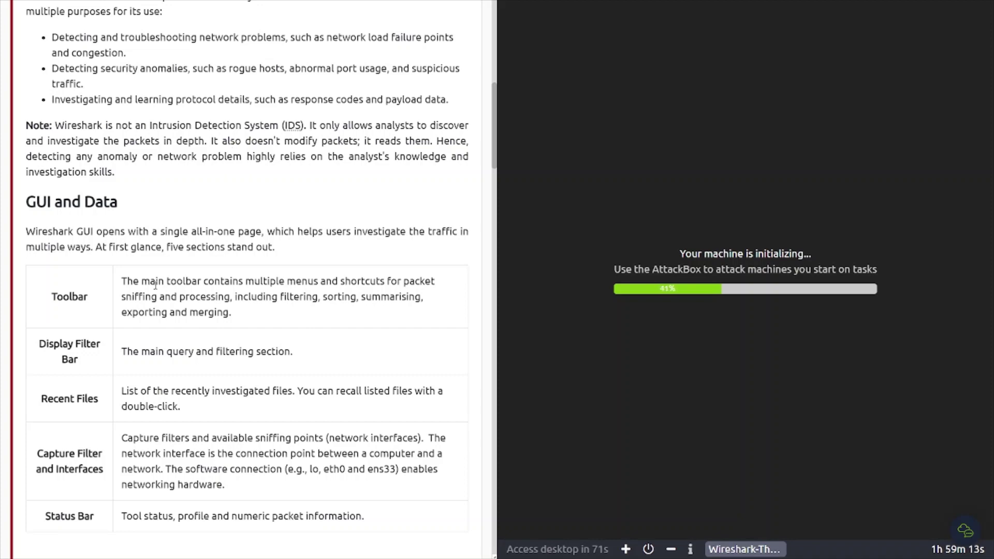
pyautogui.scroll(-3, 155, 285)
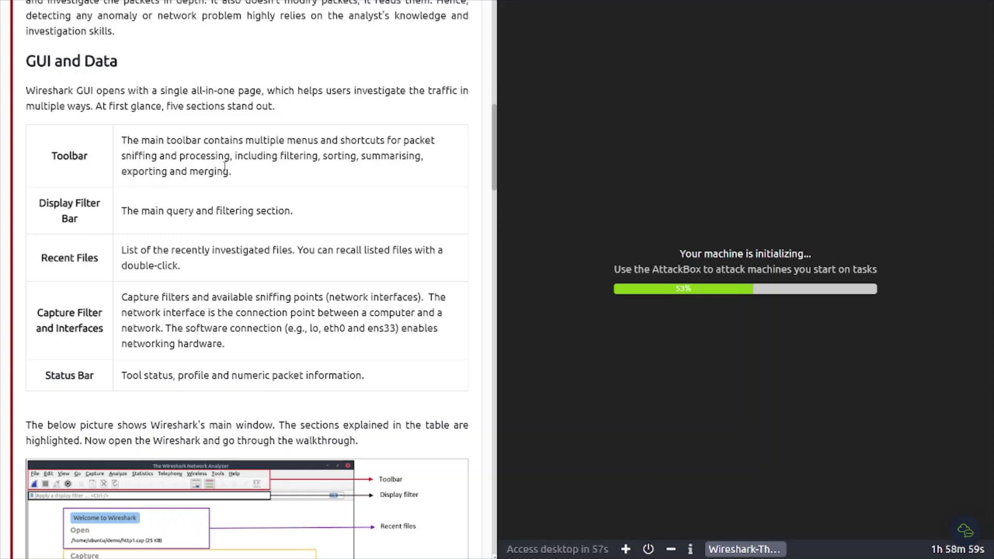
pyautogui.scroll(-1, 128, 206)
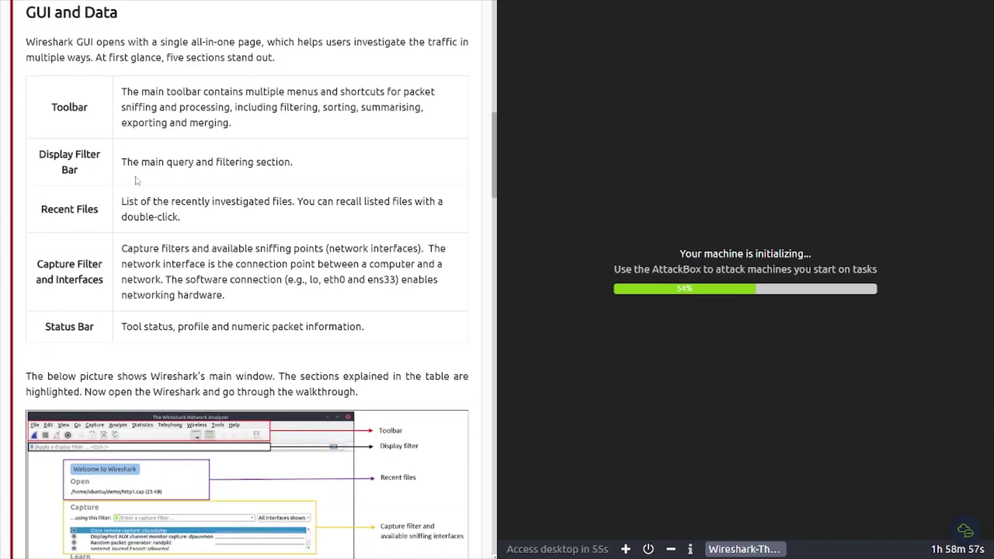
pyautogui.scroll(-1, 153, 223)
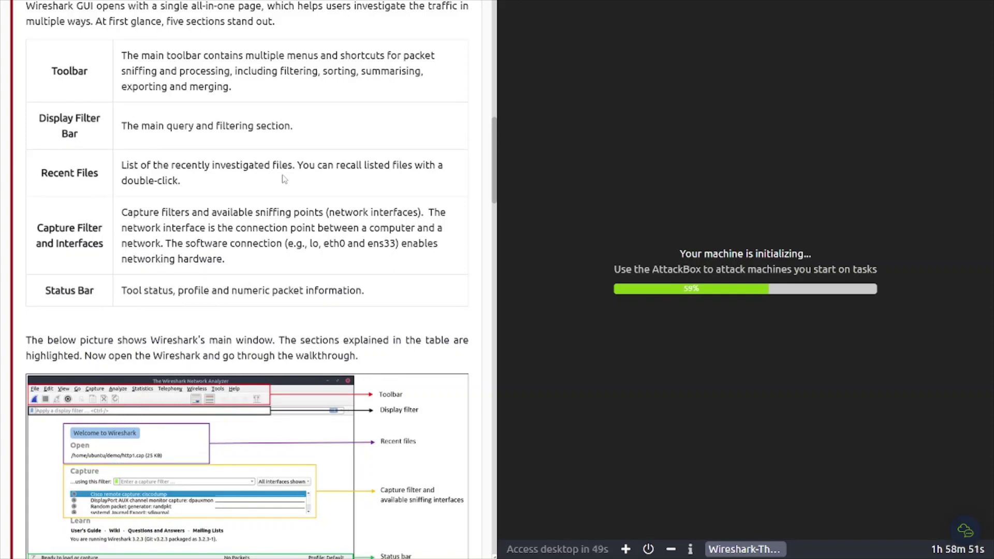
pyautogui.scroll(-1, 197, 230)
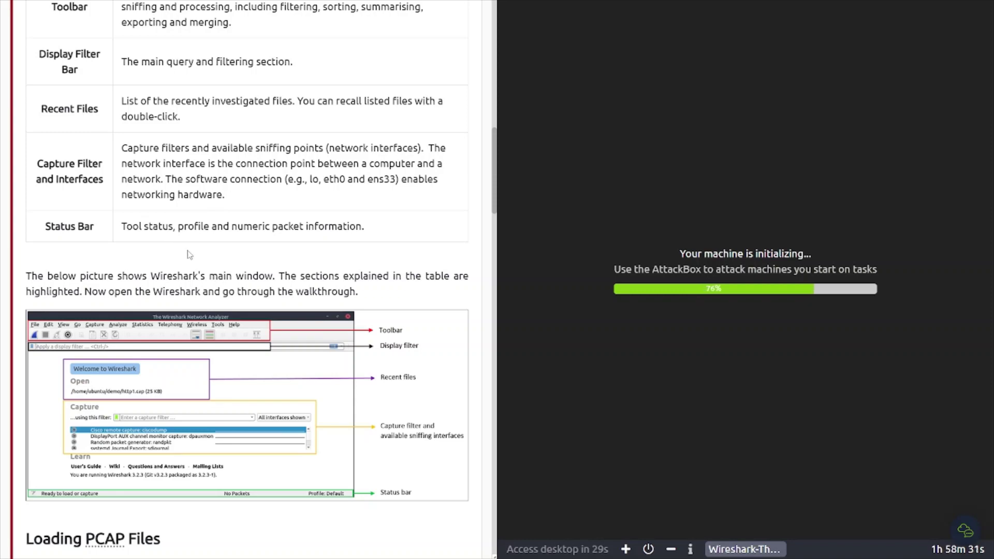
pyautogui.scroll(-3, 189, 254)
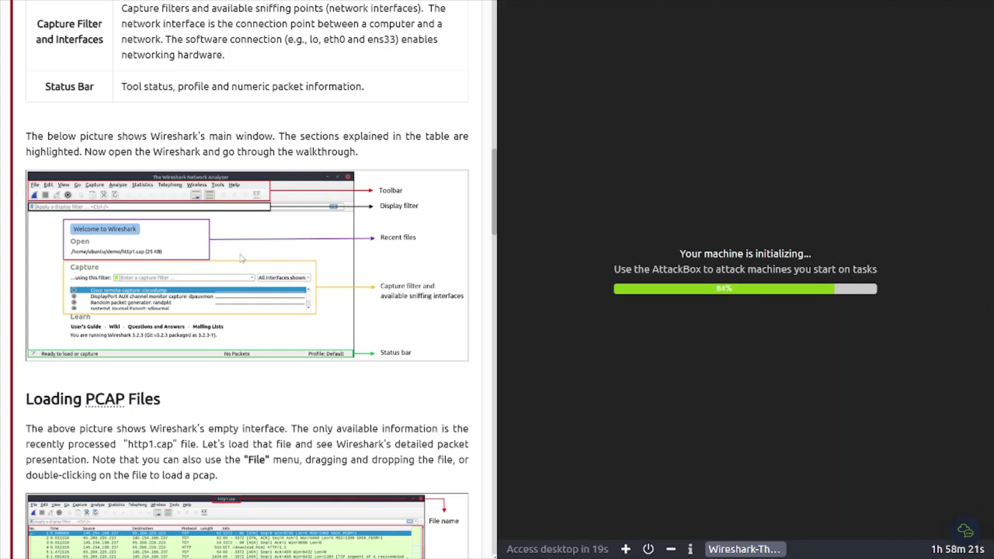
pyautogui.scroll(-2, 242, 258)
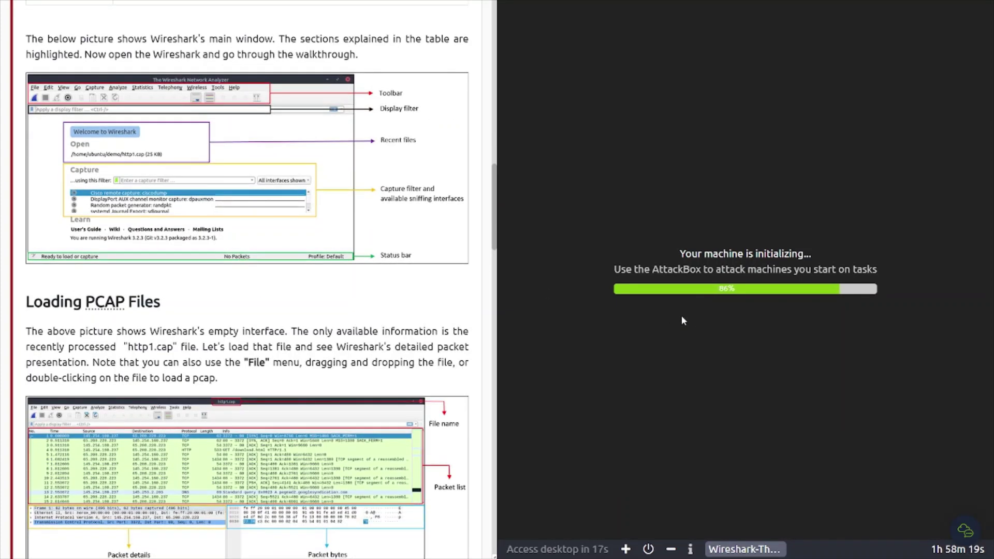
pyautogui.scroll(1, 365, 325)
pyautogui.scroll(-1, 383, 218)
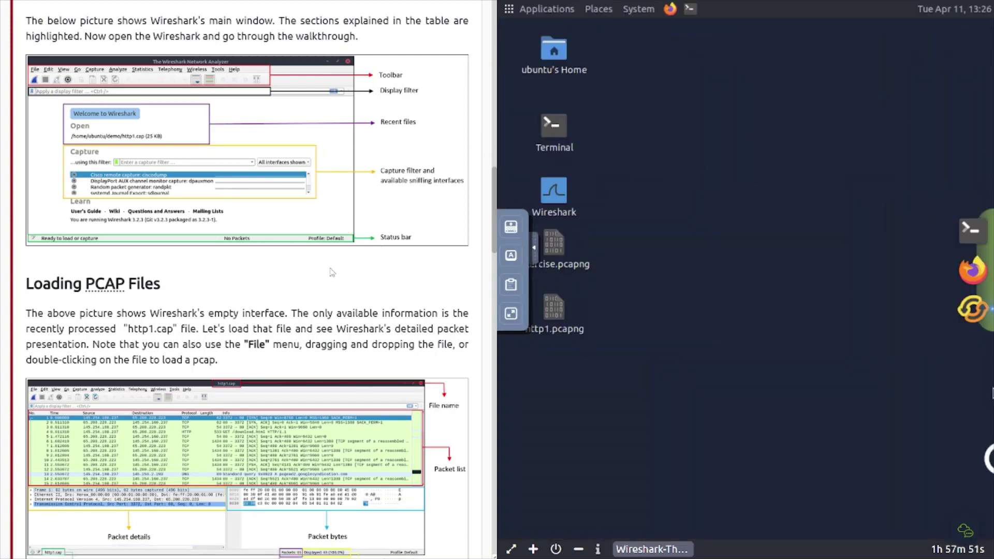
# Read the Loading PCAP Files section, covering the annotated capture picture and the table of the three packet panes.
pyautogui.scroll(-3, 288, 335)
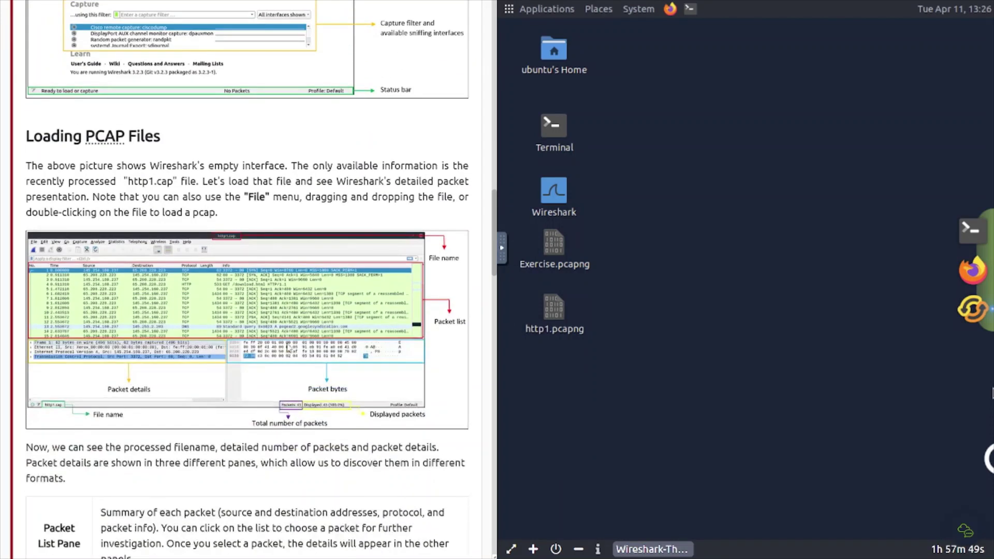
pyautogui.click(564, 212)
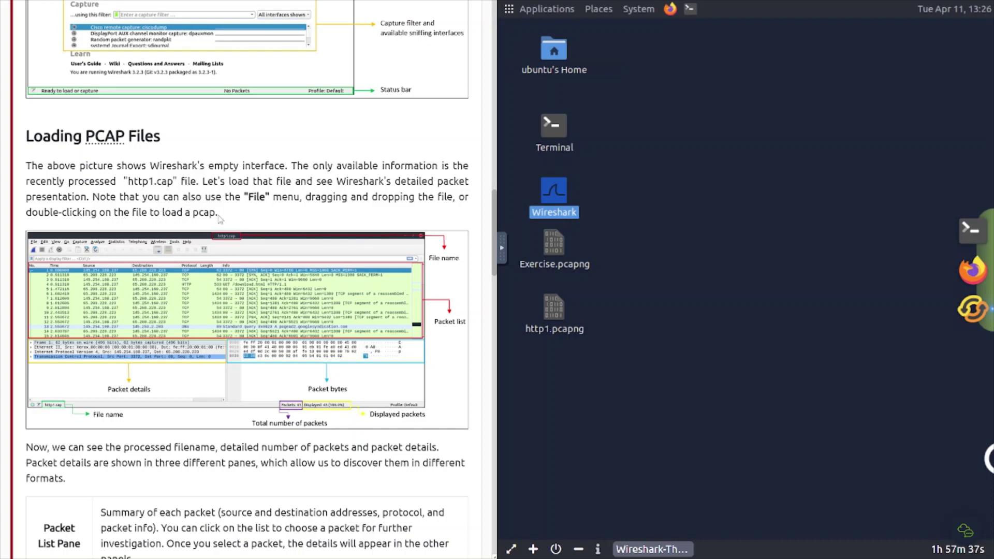
pyautogui.scroll(-1, 221, 219)
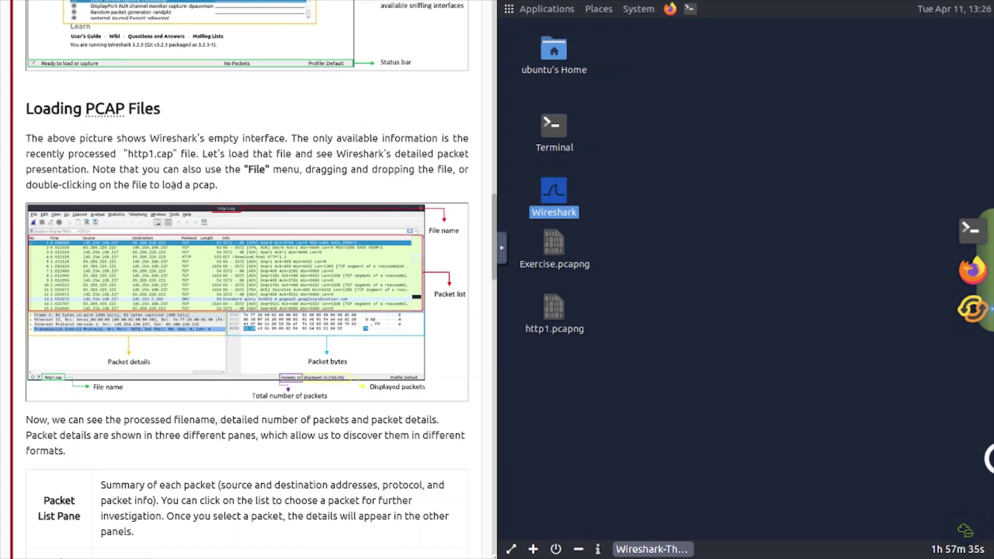
pyautogui.scroll(-2, 182, 224)
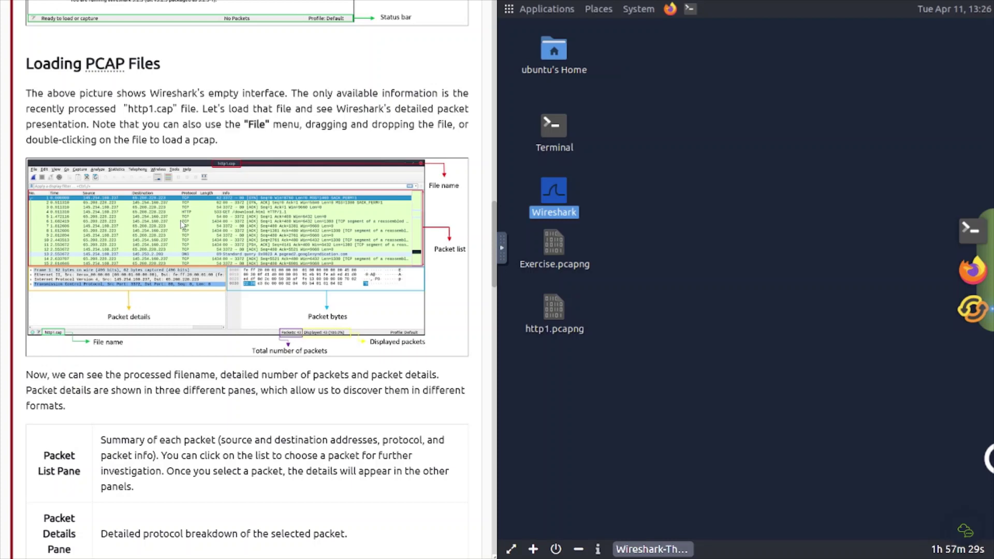
pyautogui.scroll(-3, 182, 224)
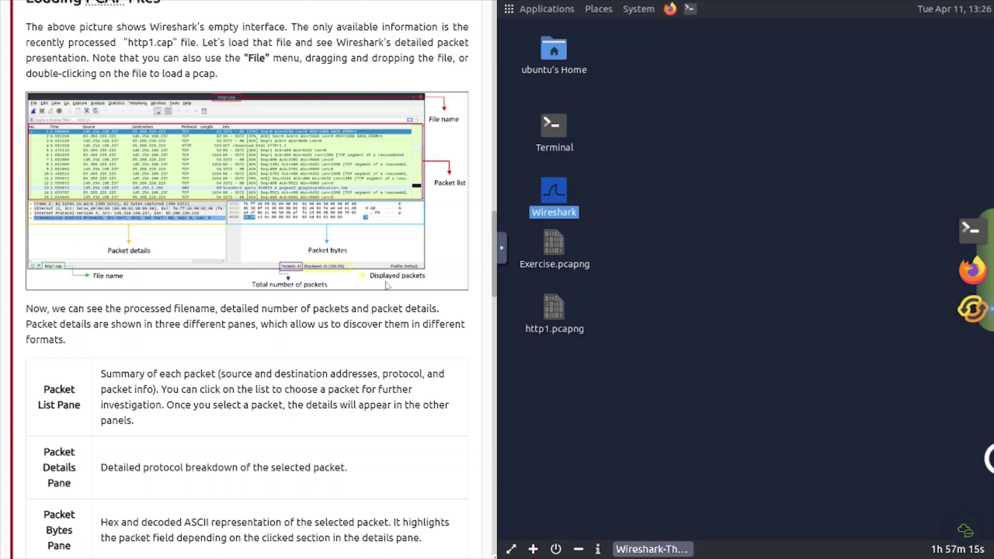
pyautogui.scroll(-2, 285, 286)
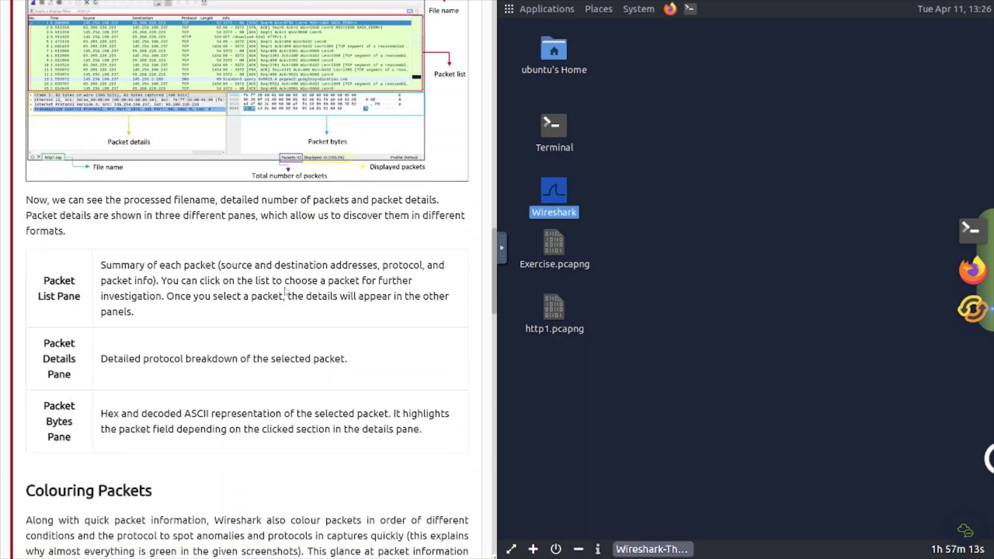
# Launch Wireshark from the virtual machine's desktop and skim the task text down to Colouring Packets while it loads.
pyautogui.click(714, 269)
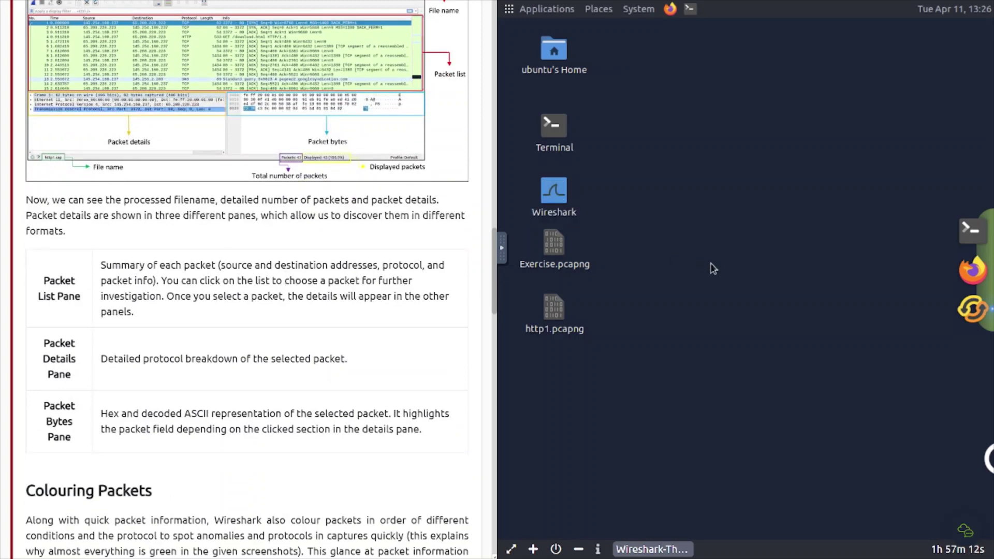
pyautogui.doubleClick(562, 198)
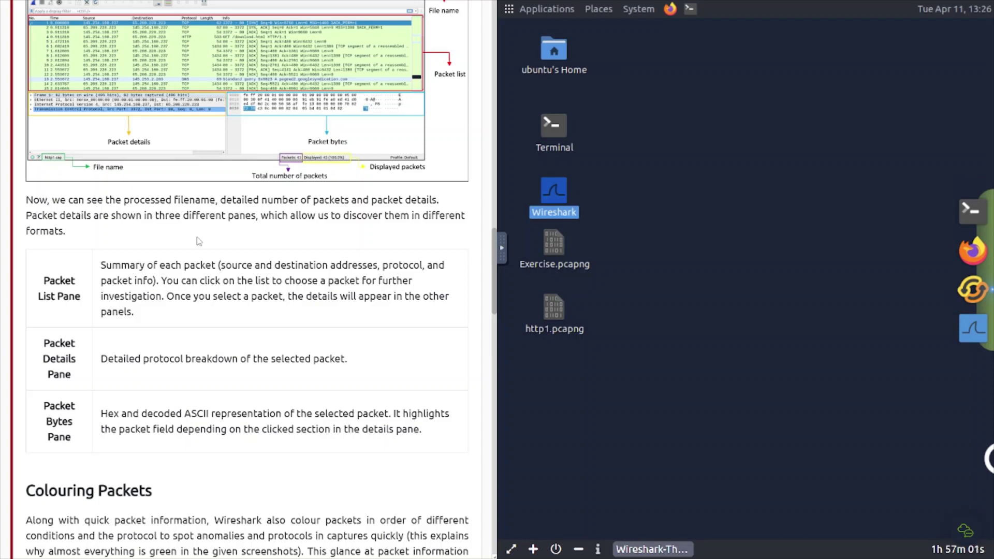
pyautogui.scroll(-3, 197, 241)
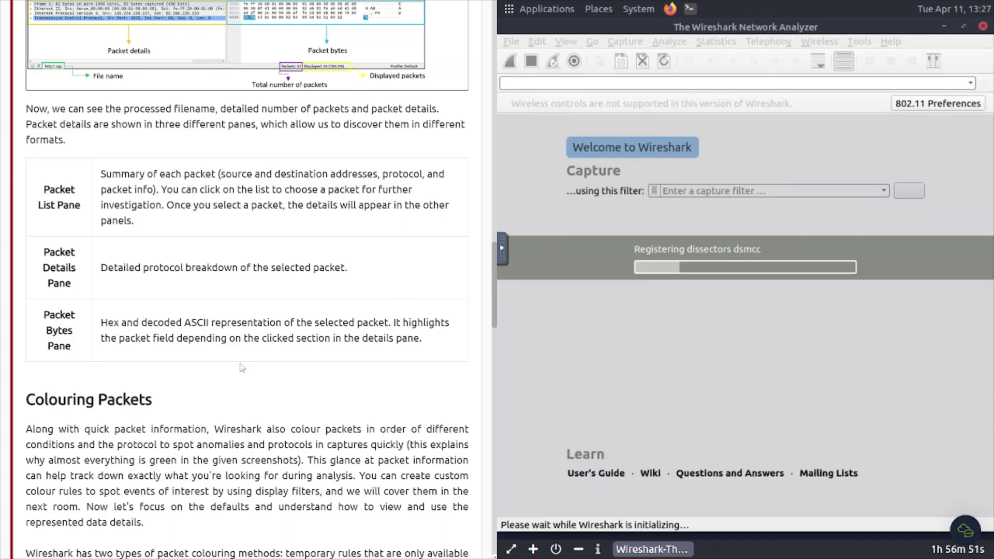
pyautogui.scroll(-5, 242, 368)
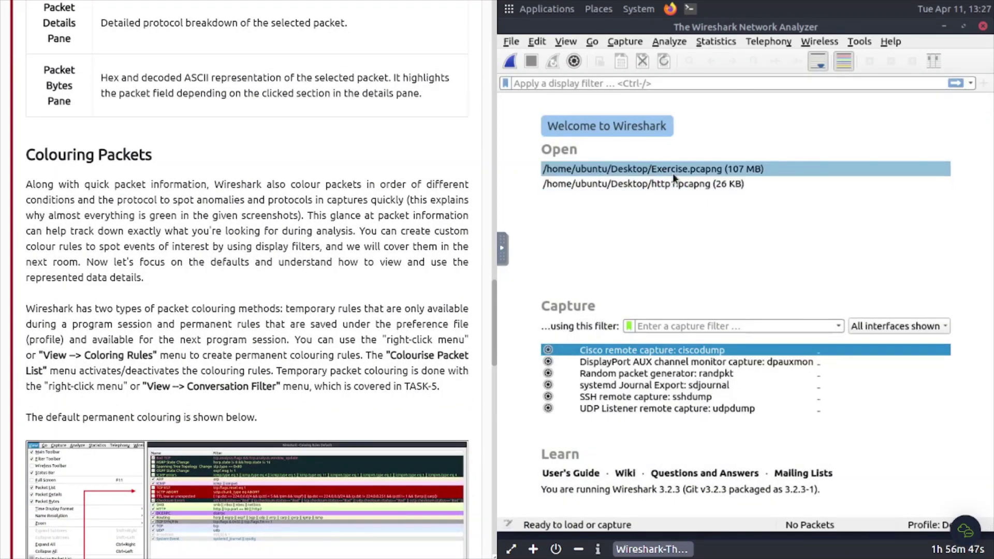
# Return to the Loading PCAP Files section and open the recent capture http1.pcapng in Wireshark.
pyautogui.scroll(1, 325, 227)
pyautogui.scroll(12, 325, 228)
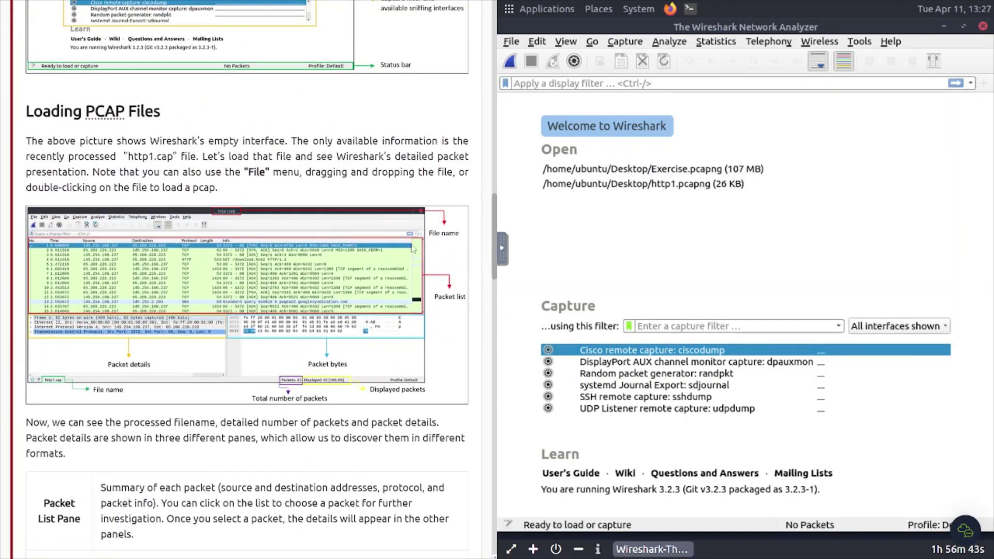
pyautogui.doubleClick(688, 184)
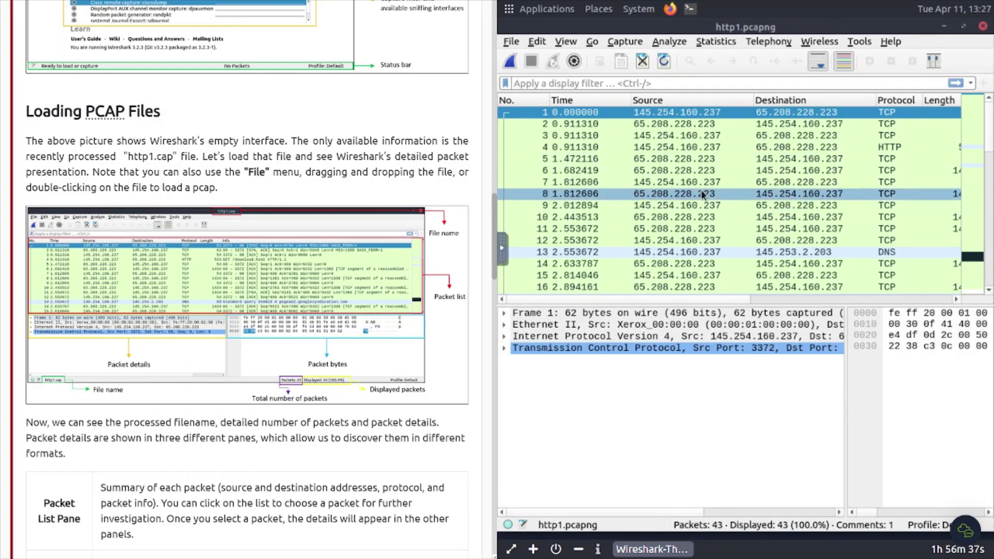
# Compare the Loading PCAP Files pictures with the opened capture and read the Colouring Packets section.
pyautogui.scroll(5, 209, 230)
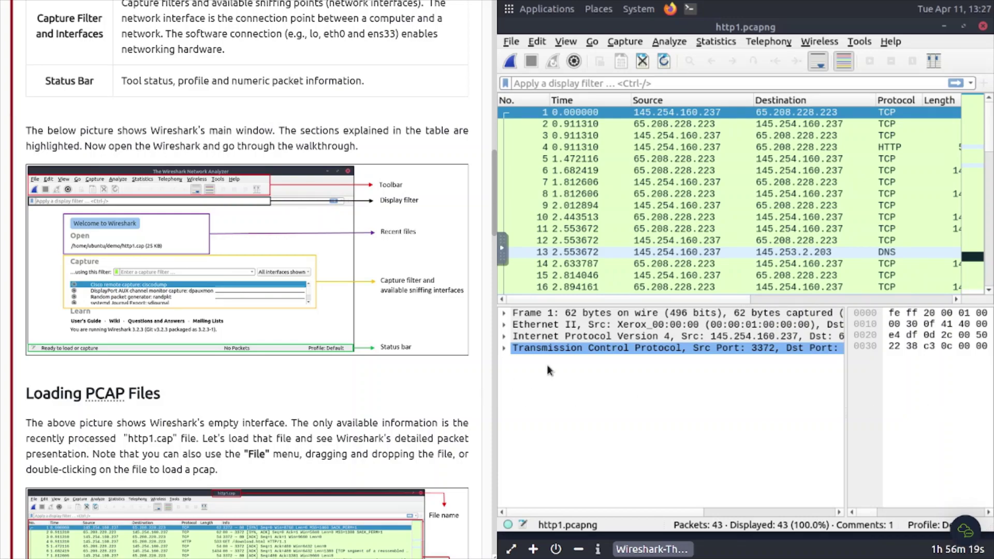
pyautogui.scroll(-15, 316, 447)
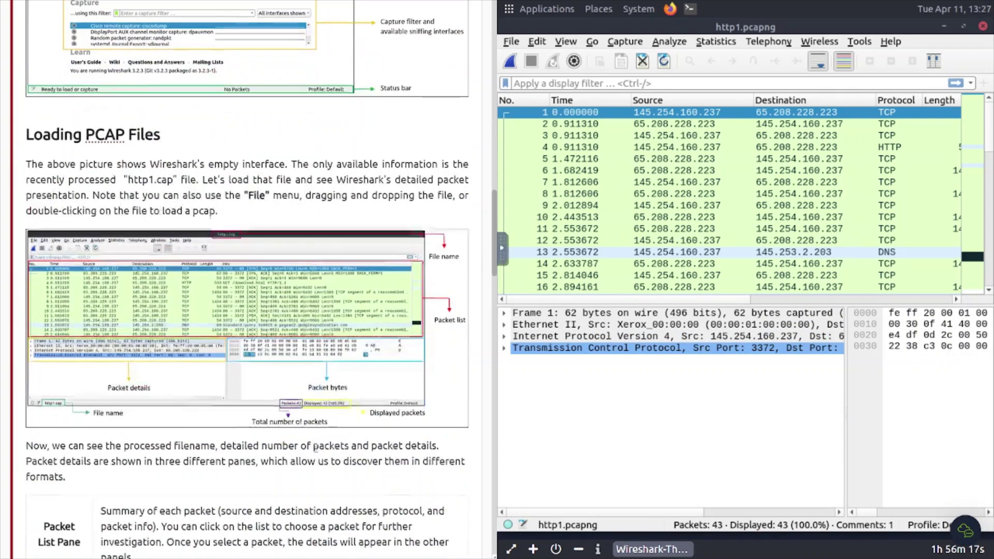
pyautogui.scroll(-3, 316, 449)
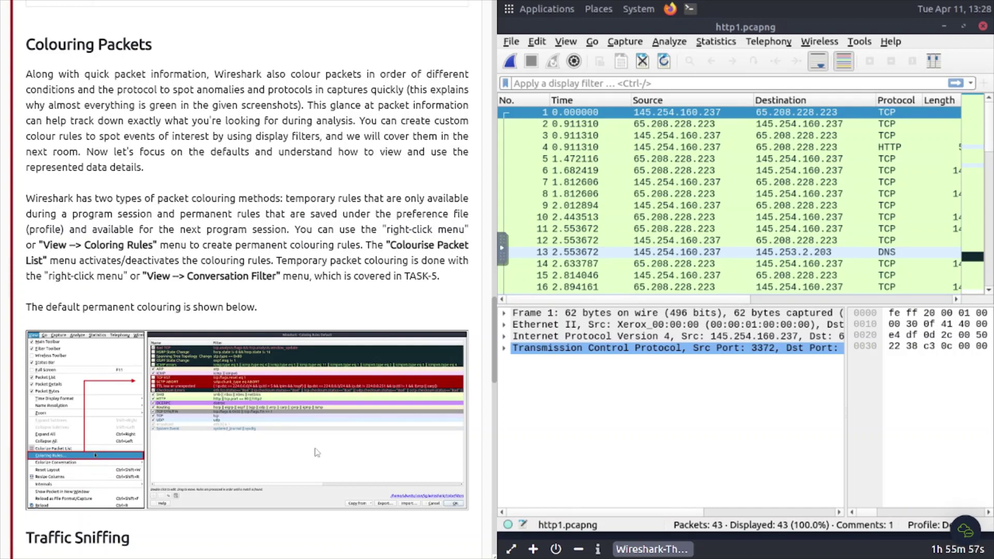
pyautogui.scroll(-1, 317, 453)
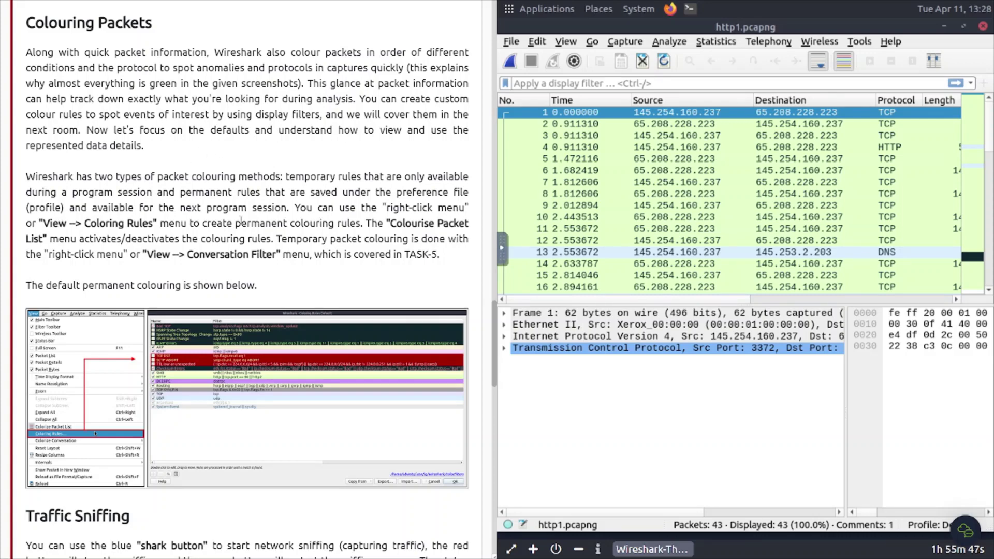
pyautogui.scroll(-3, 185, 153)
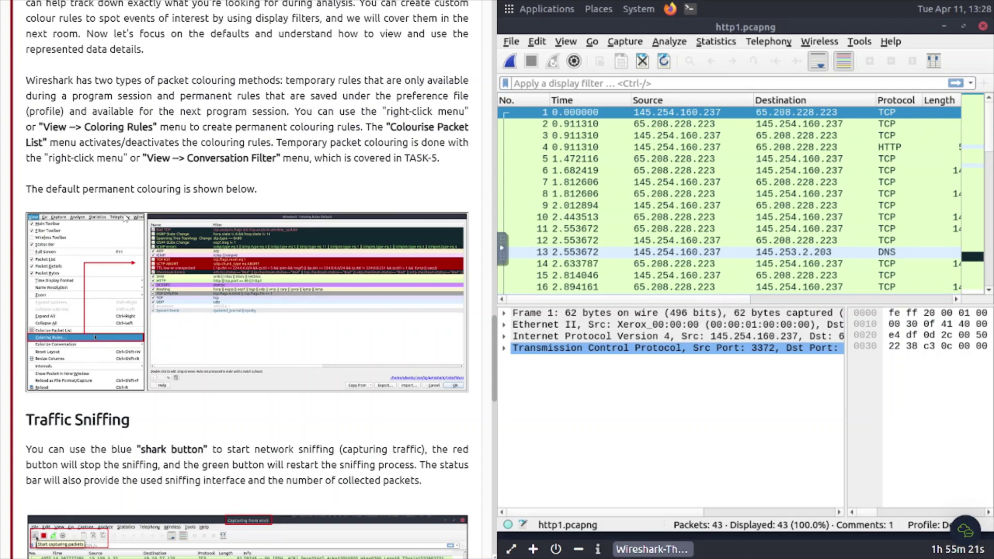
pyautogui.scroll(-1, 207, 208)
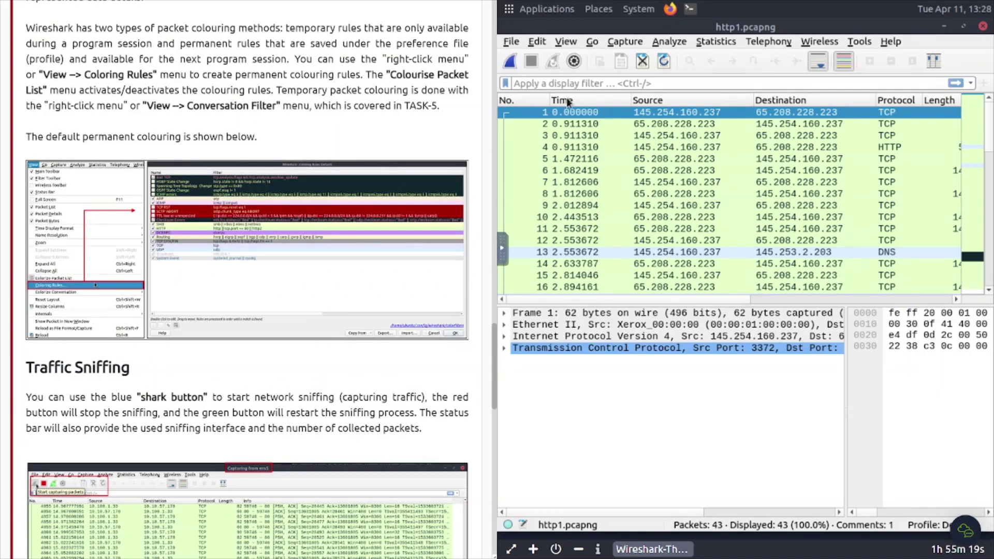
# Review Wireshark's default coloring rules, bring the Traffic Sniffing section into view, and dismiss the rules without changes.
pyautogui.click(565, 42)
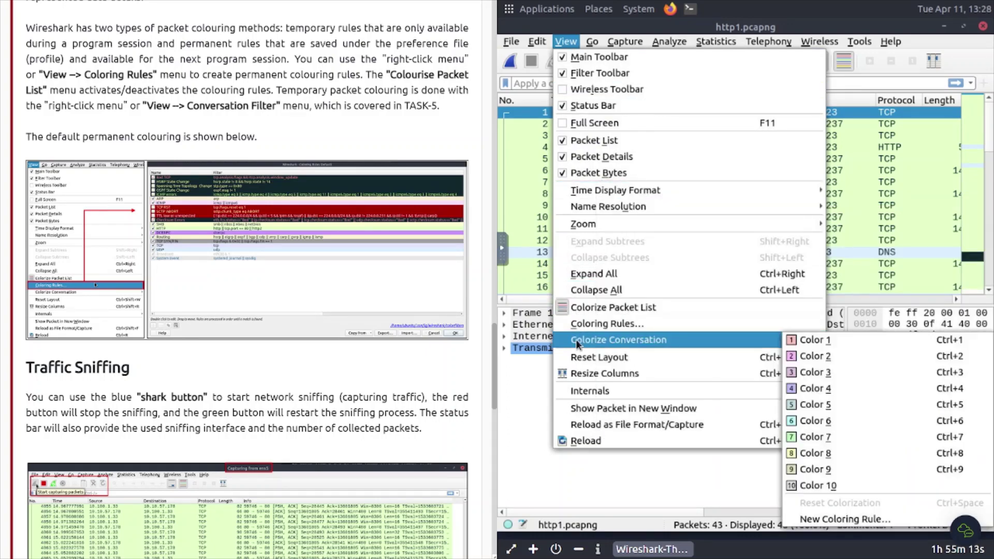
pyautogui.click(587, 326)
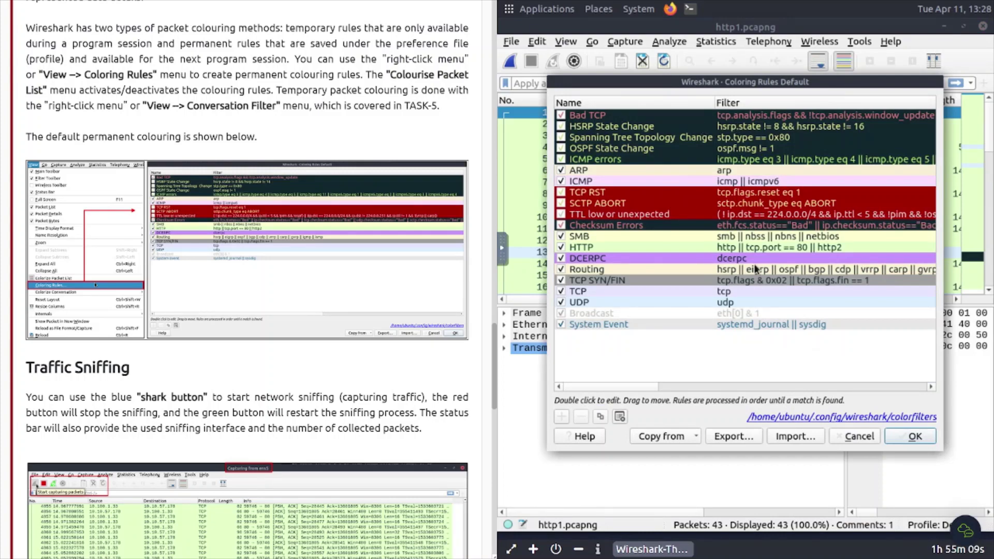
pyautogui.scroll(-6, 135, 432)
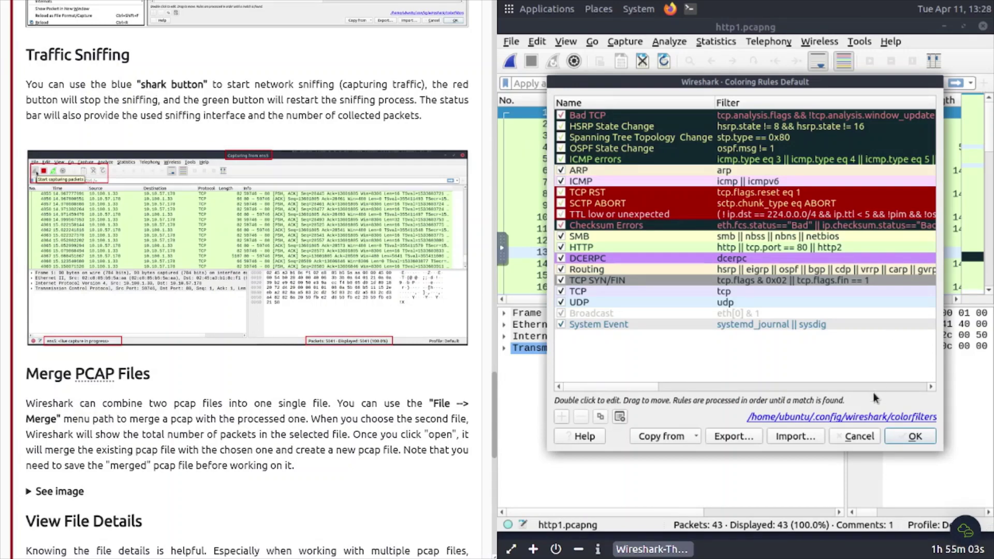
pyautogui.click(874, 440)
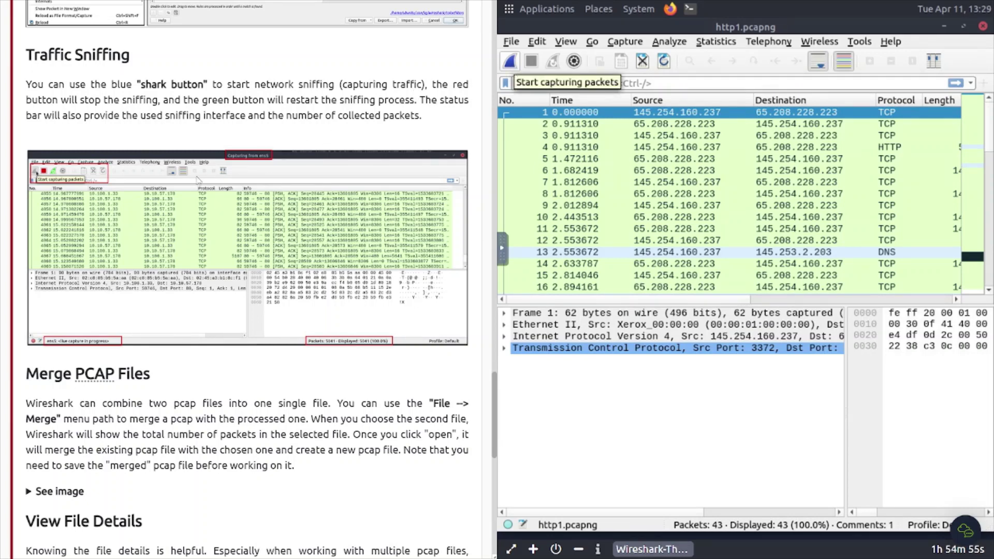
# Try to start a live packet capture as described in the Traffic Sniffing section.
pyautogui.click(510, 72)
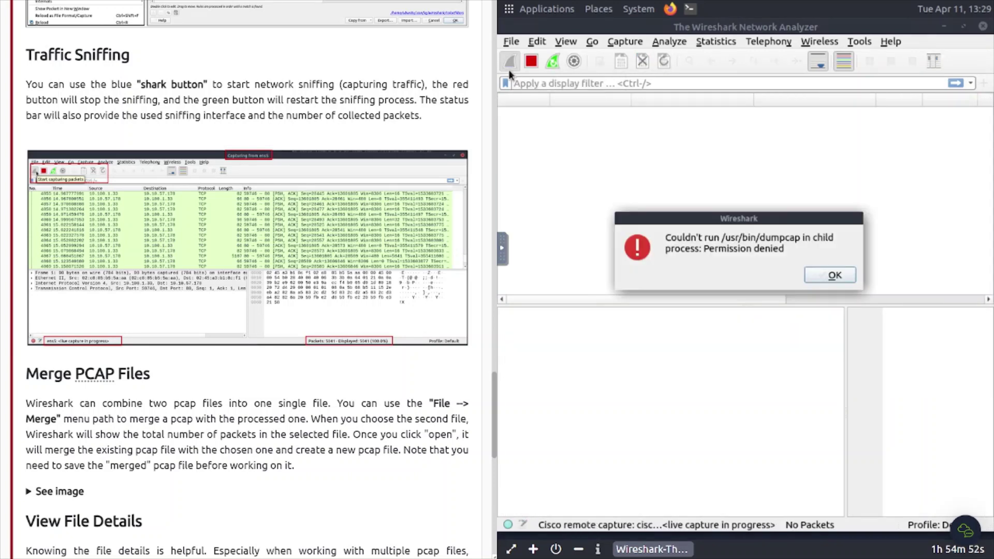
pyautogui.click(836, 276)
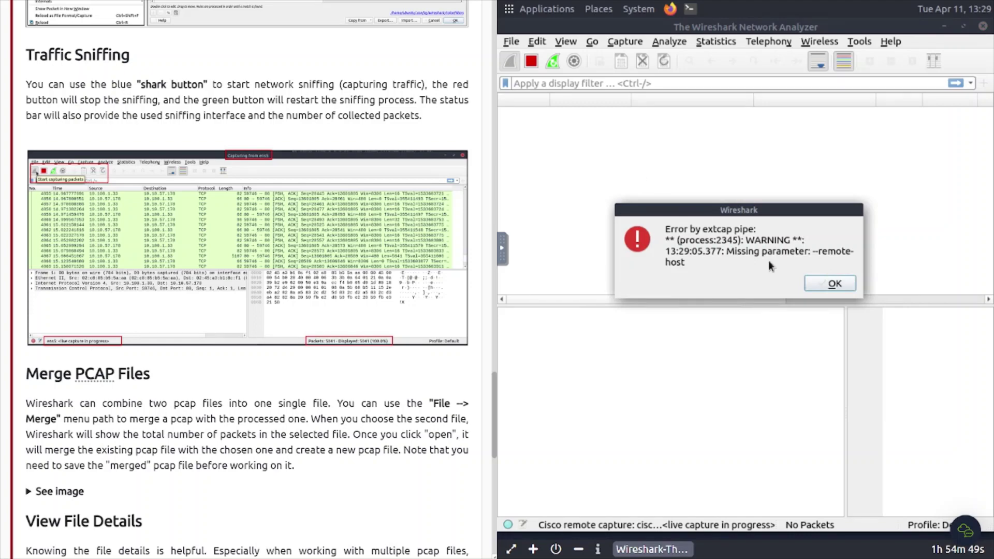
pyautogui.click(835, 284)
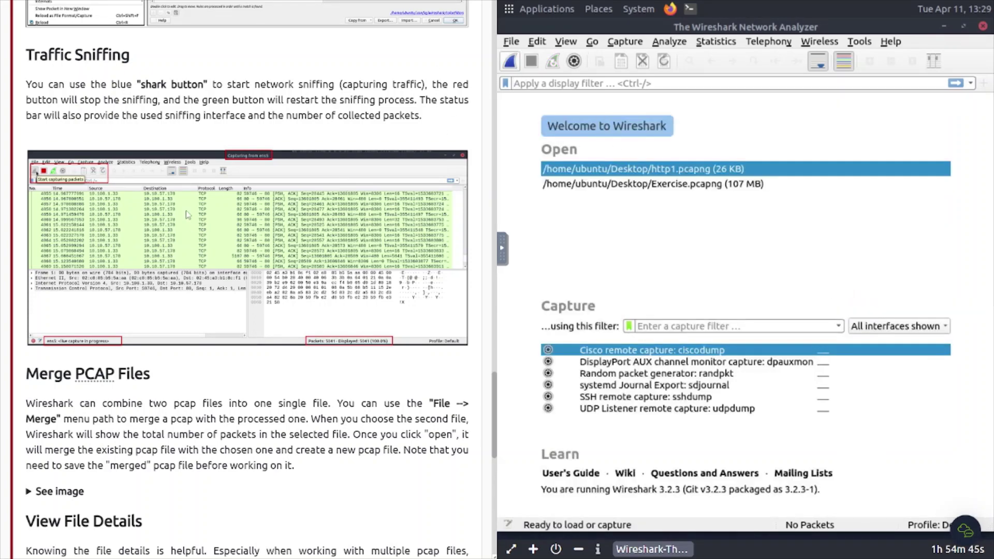
# Read the Merge PCAP Files section and reopen the recent capture http1.pcapng in Wireshark.
pyautogui.scroll(-5, 187, 215)
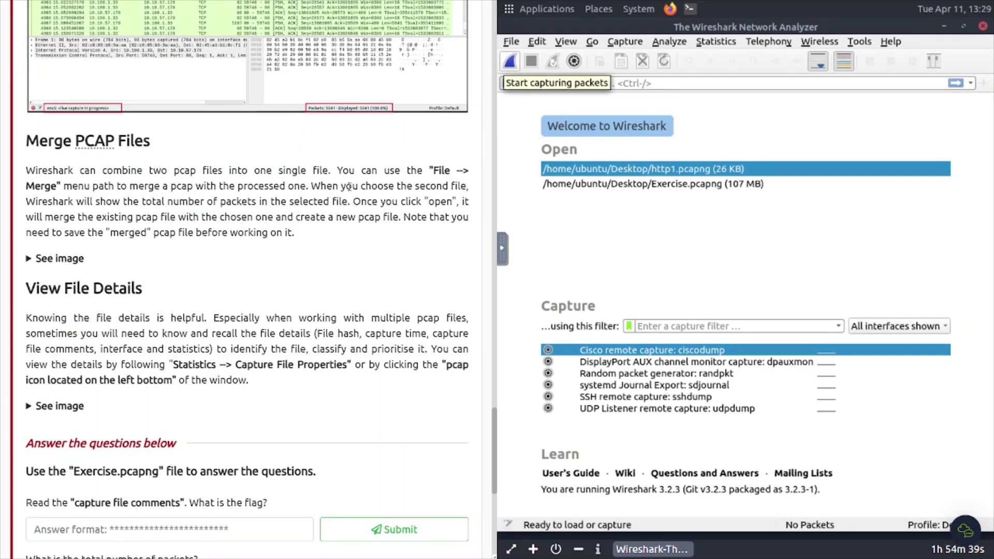
pyautogui.click(511, 41)
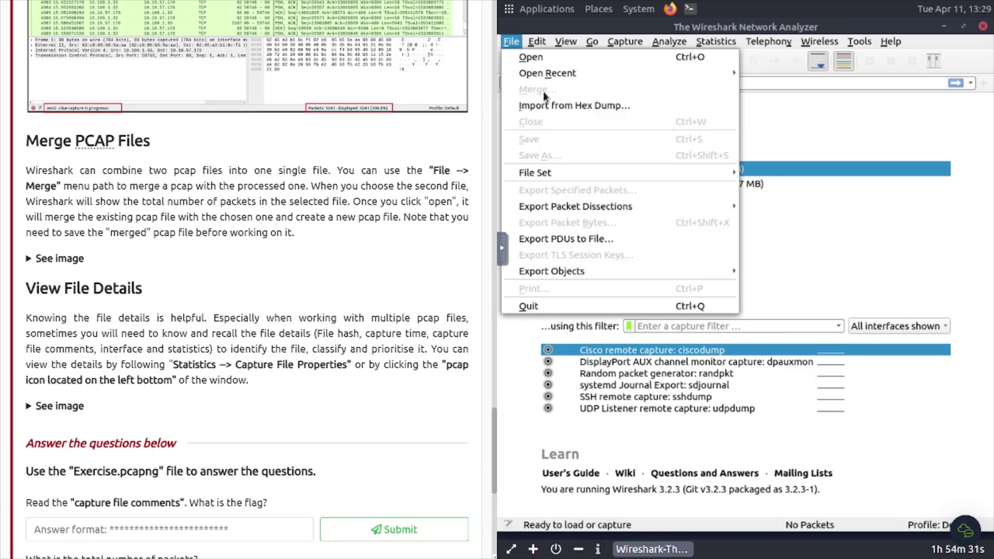
pyautogui.click(865, 116)
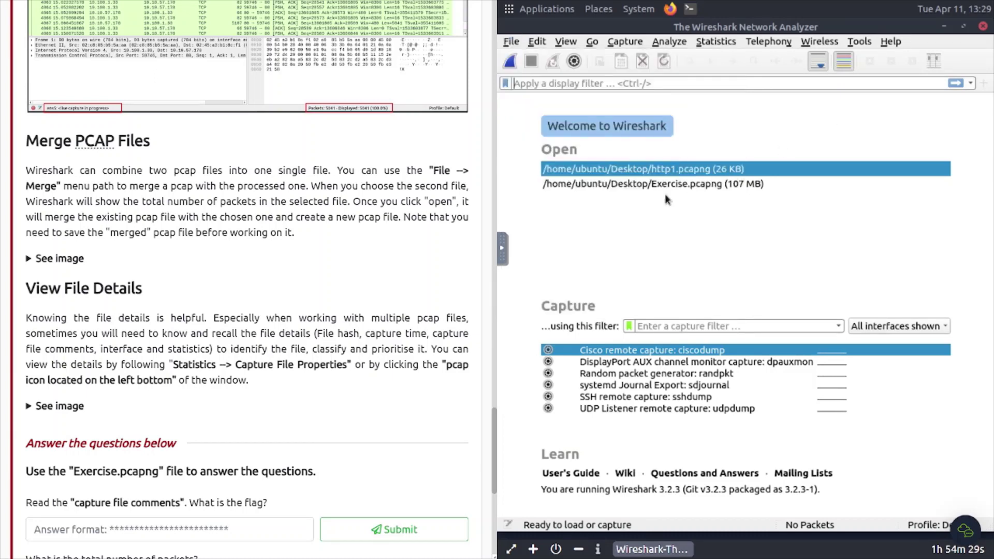
pyautogui.doubleClick(622, 169)
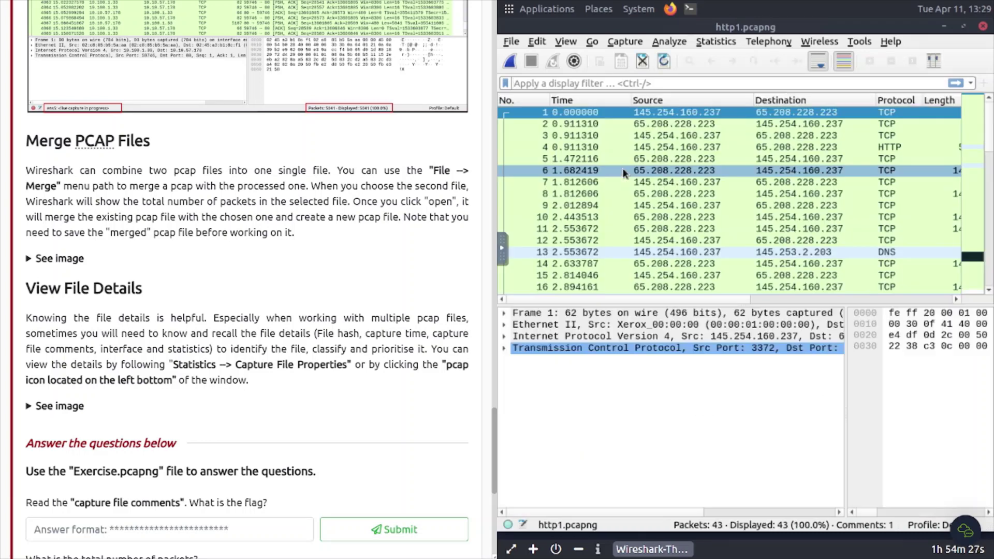
# Look over the options for merging another capture file into http1.pcapng, then cancel the merge.
pyautogui.click(511, 42)
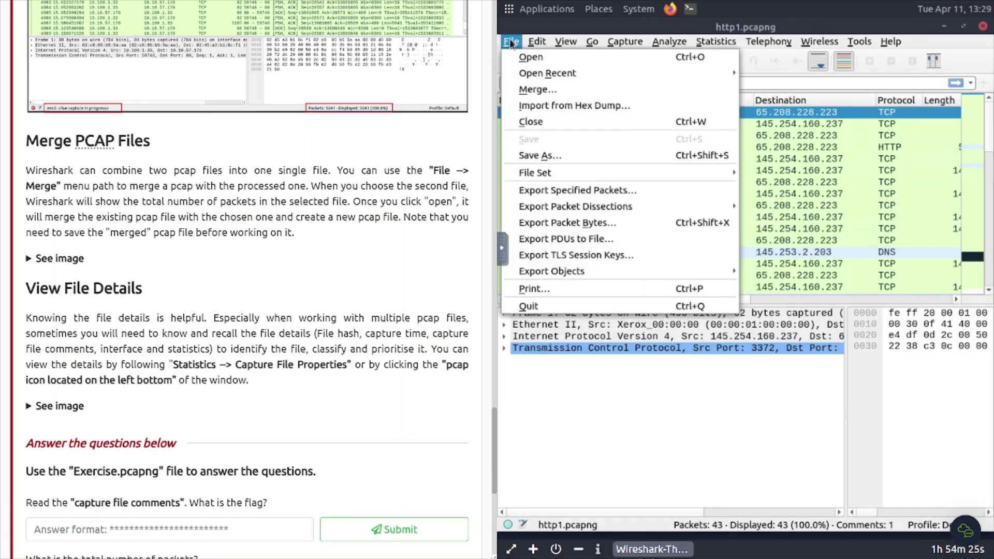
pyautogui.click(540, 90)
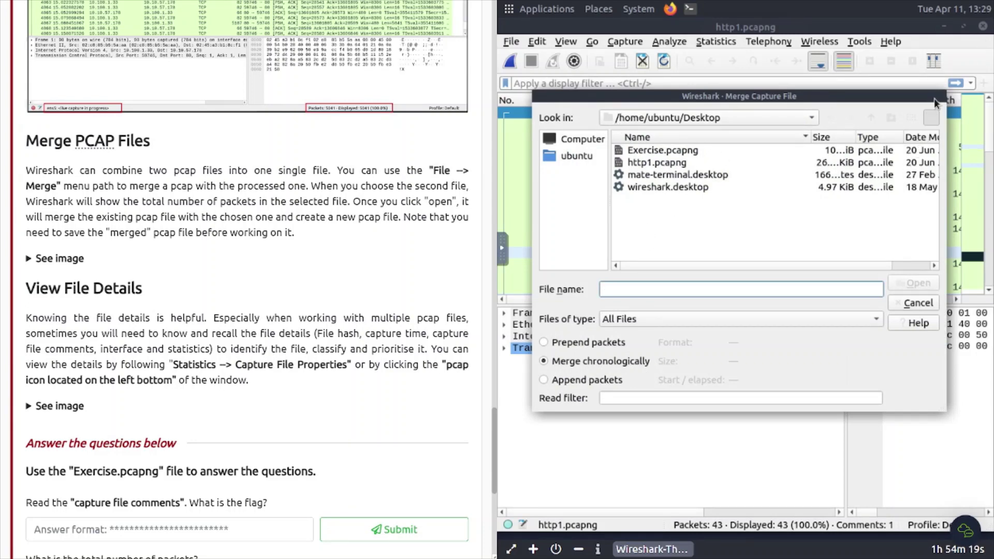
pyautogui.click(918, 303)
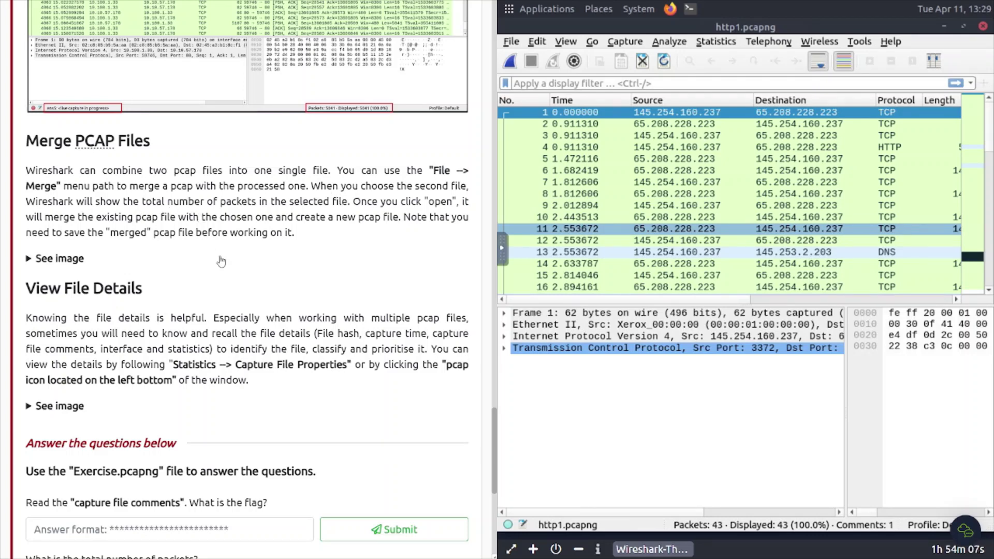
# Expand the image under Merge PCAP Files, examine the three illustrated merge steps, and collapse it again.
pyautogui.scroll(-1, 221, 260)
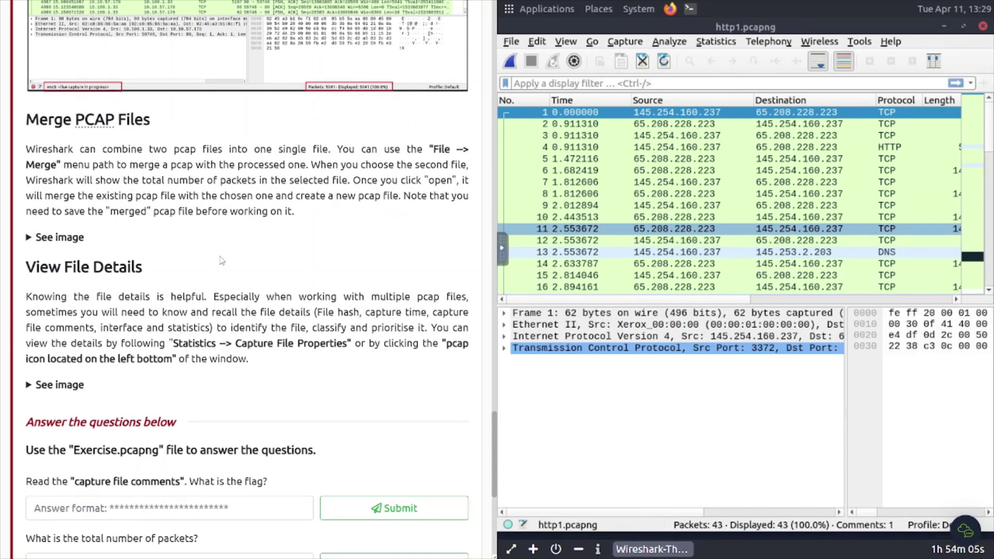
pyautogui.scroll(-2, 222, 260)
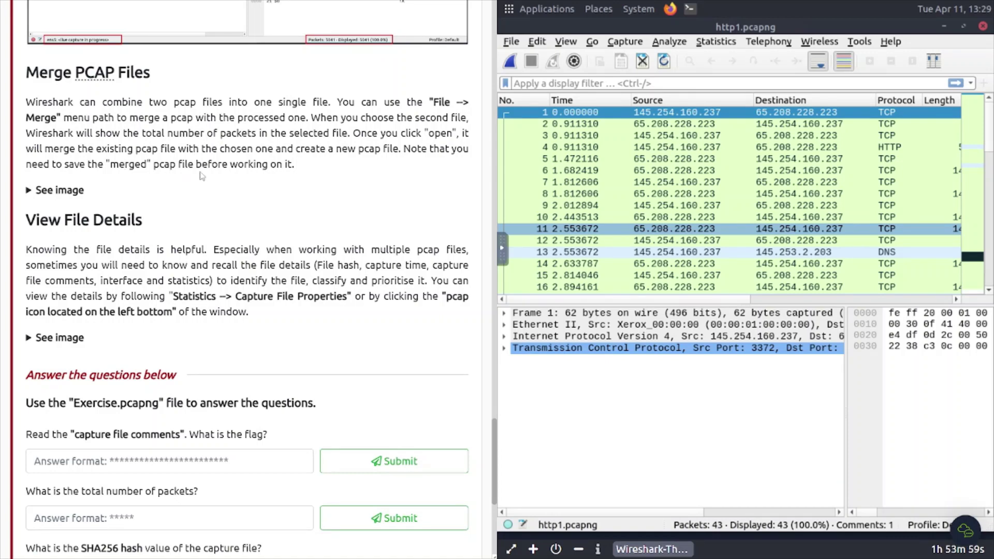
pyautogui.scroll(-3, 226, 218)
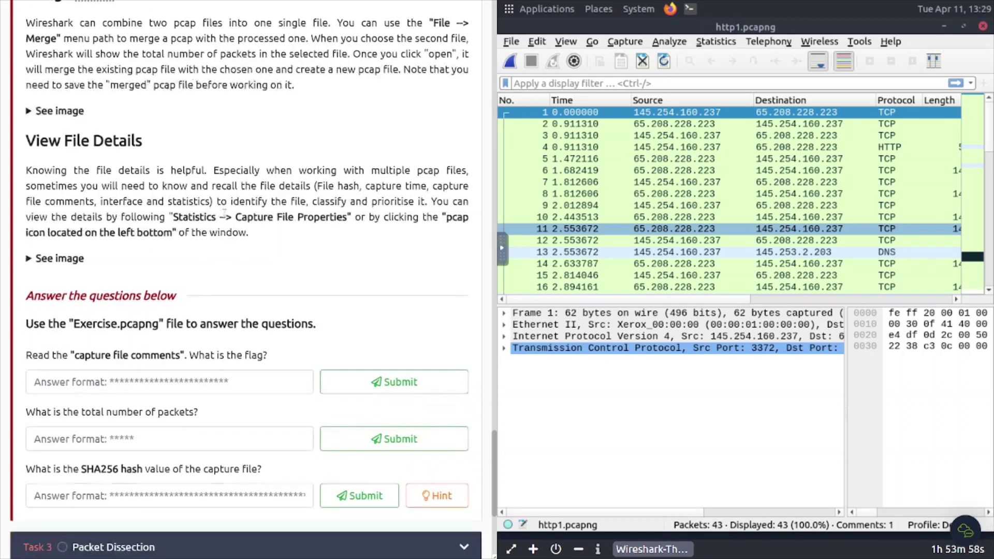
pyautogui.click(31, 112)
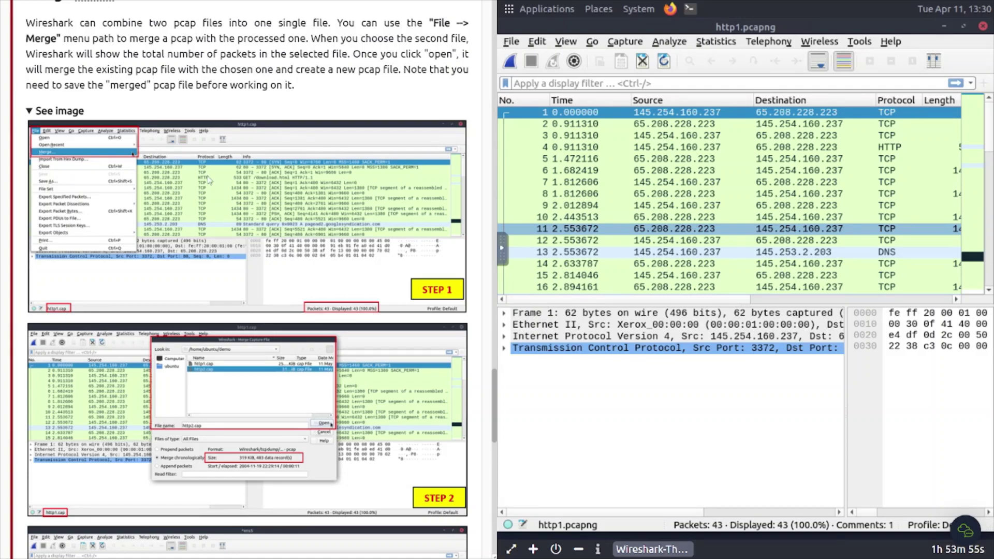
pyautogui.scroll(-4, 206, 226)
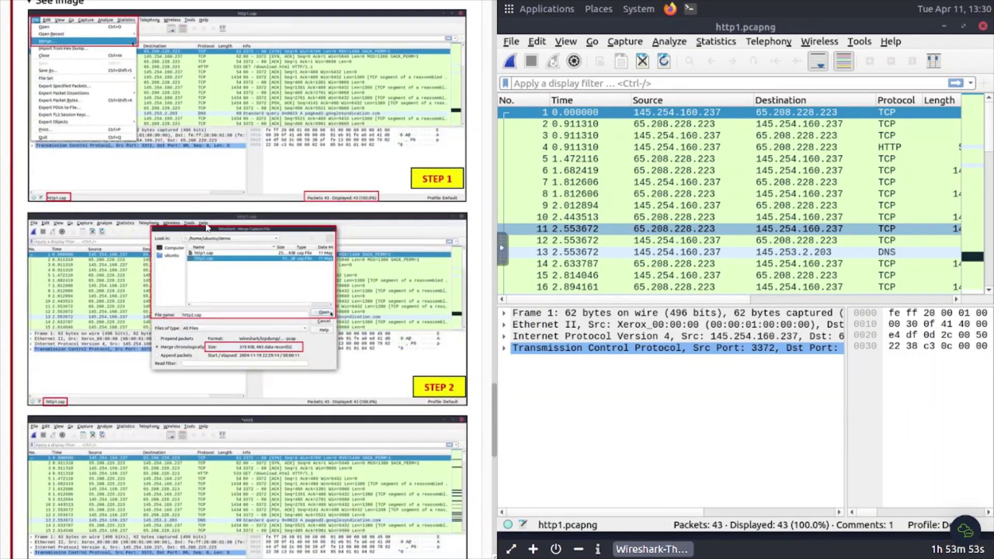
pyautogui.scroll(-12, 207, 226)
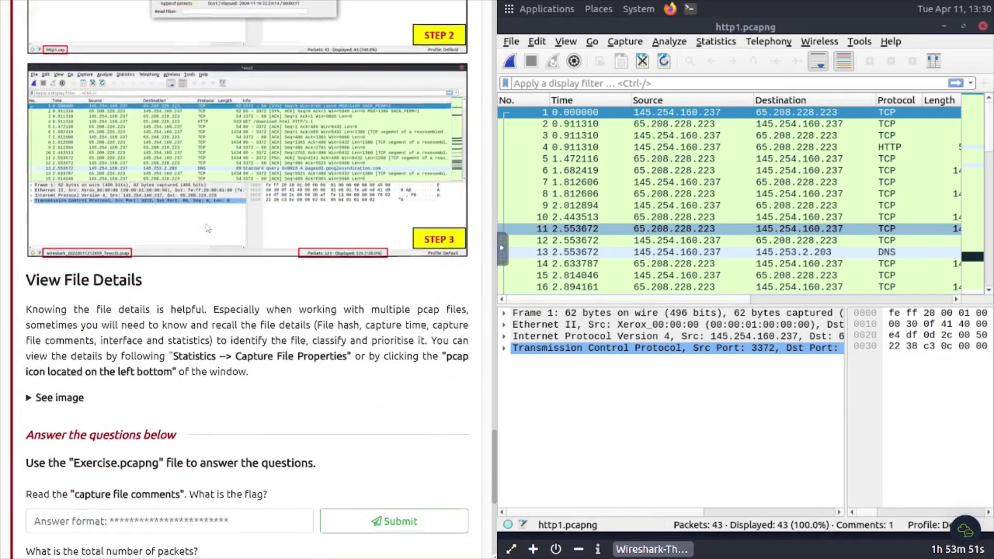
pyautogui.scroll(20, 208, 229)
pyautogui.click(31, 168)
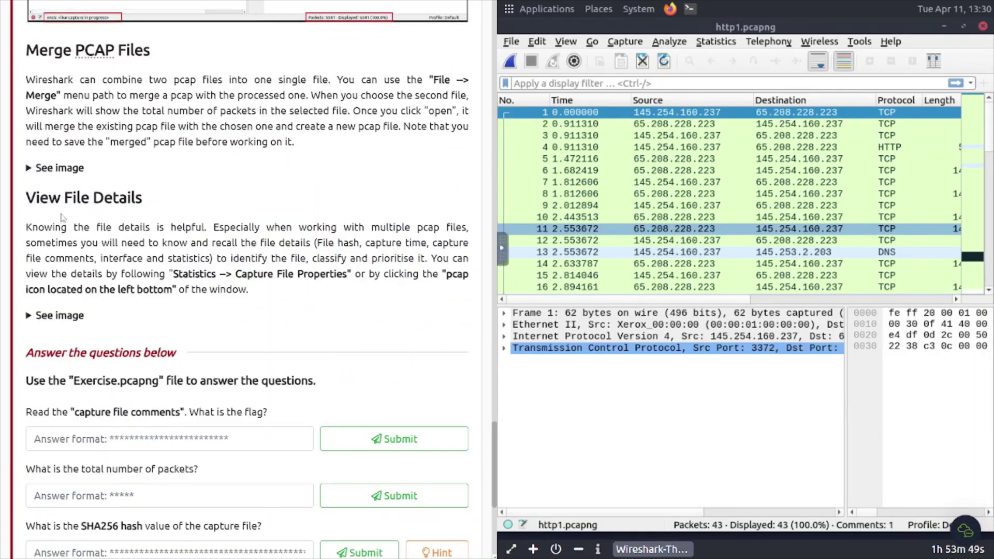
# Read the View File Details section and inspect the capture file properties of http1.pcapng, including hashes and statistics.
pyautogui.scroll(-3, 66, 224)
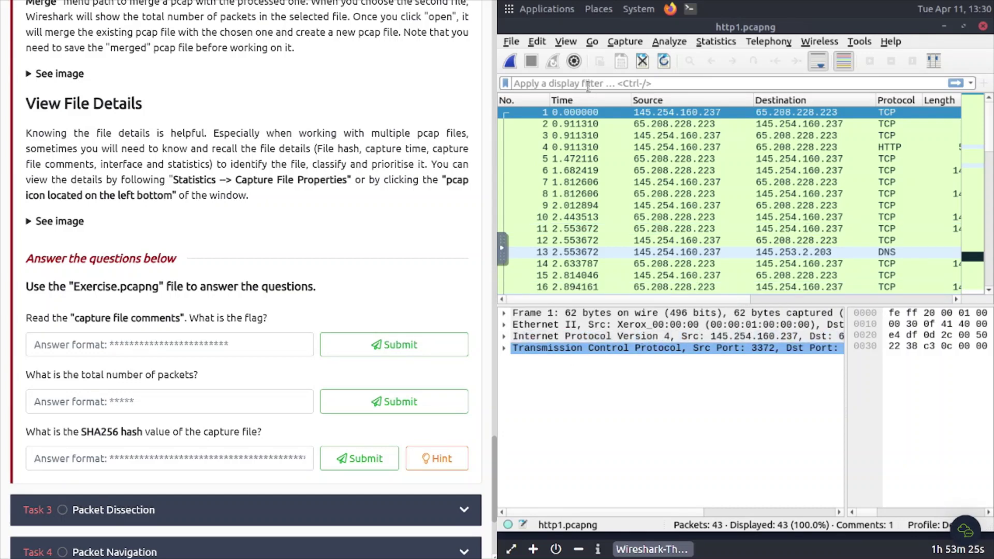
pyautogui.click(710, 48)
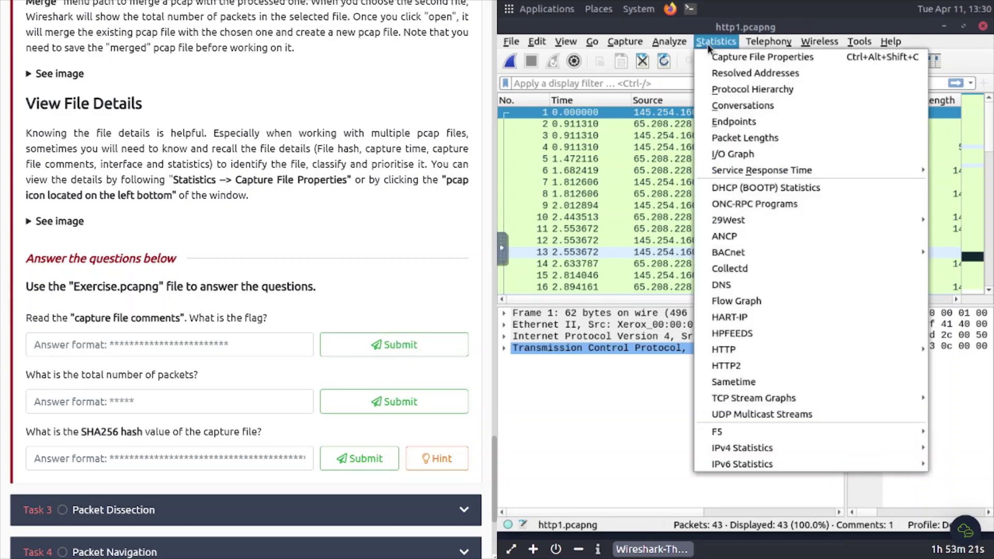
pyautogui.click(722, 56)
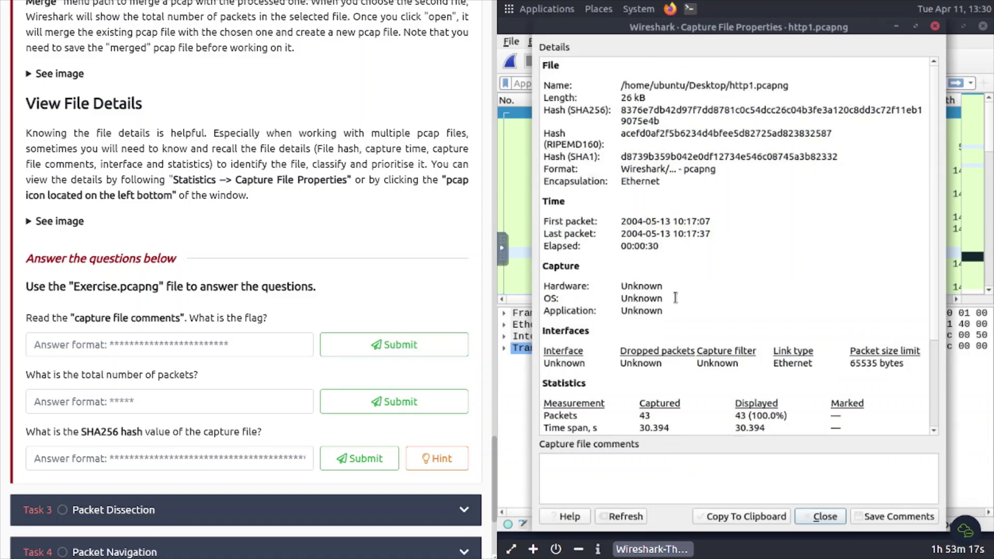
pyautogui.scroll(-1, 675, 298)
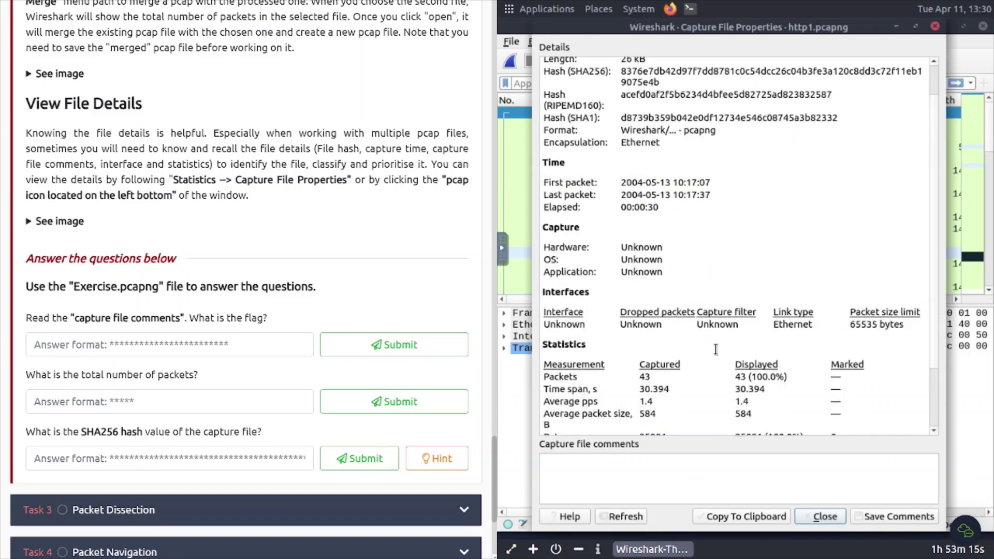
pyautogui.scroll(1, 716, 349)
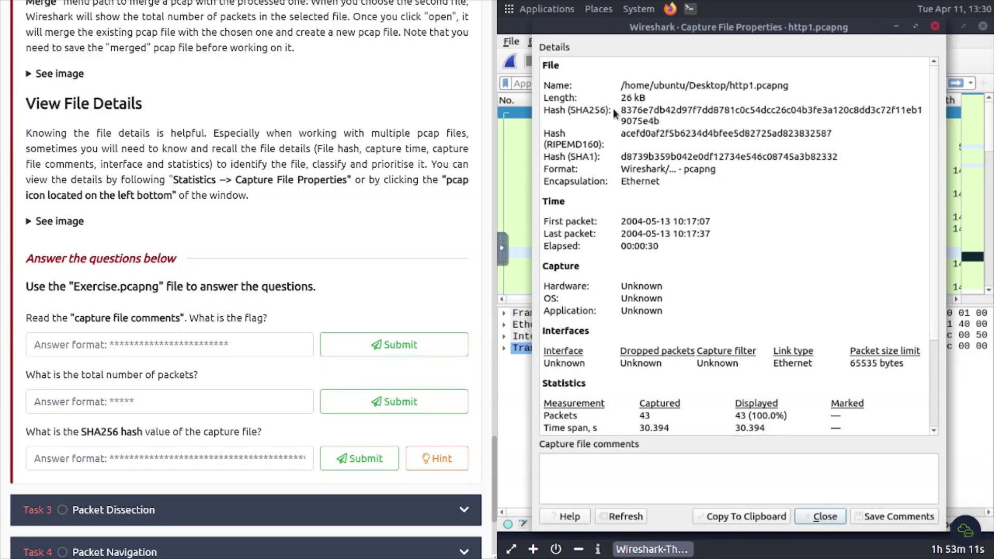
pyautogui.click(936, 27)
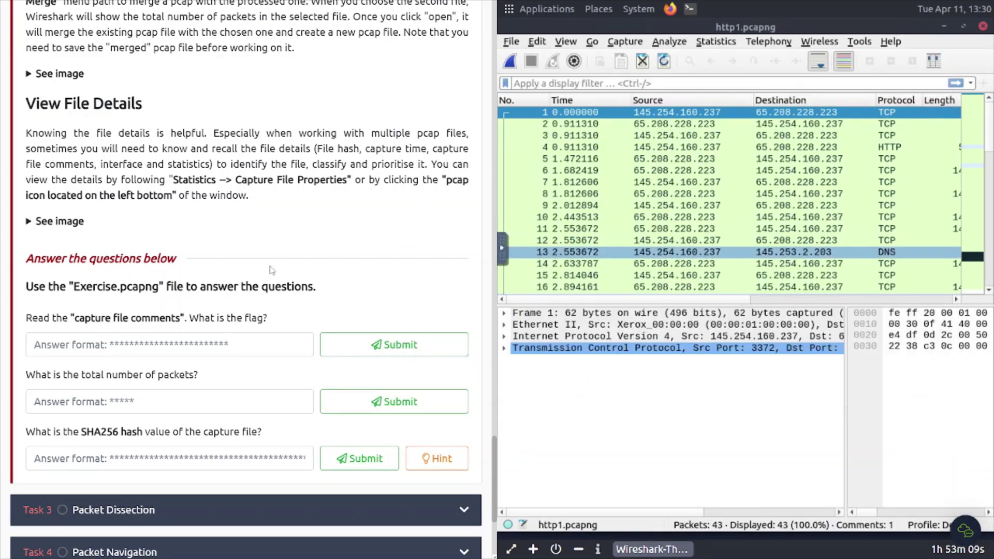
# Expand the image under View File Details and look through it down to the Exercise.pcapng questions.
pyautogui.scroll(-2, 271, 266)
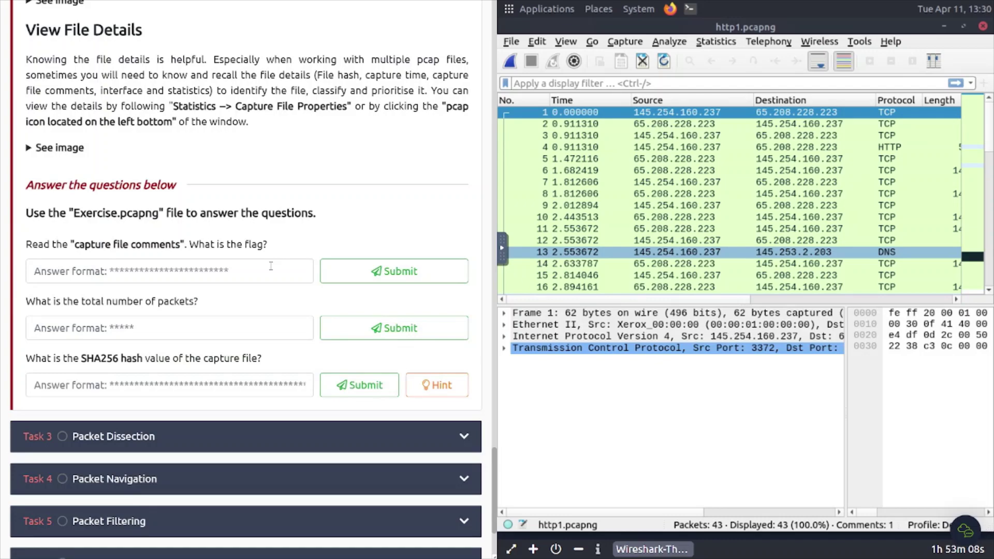
pyautogui.click(46, 148)
pyautogui.scroll(-8, 191, 201)
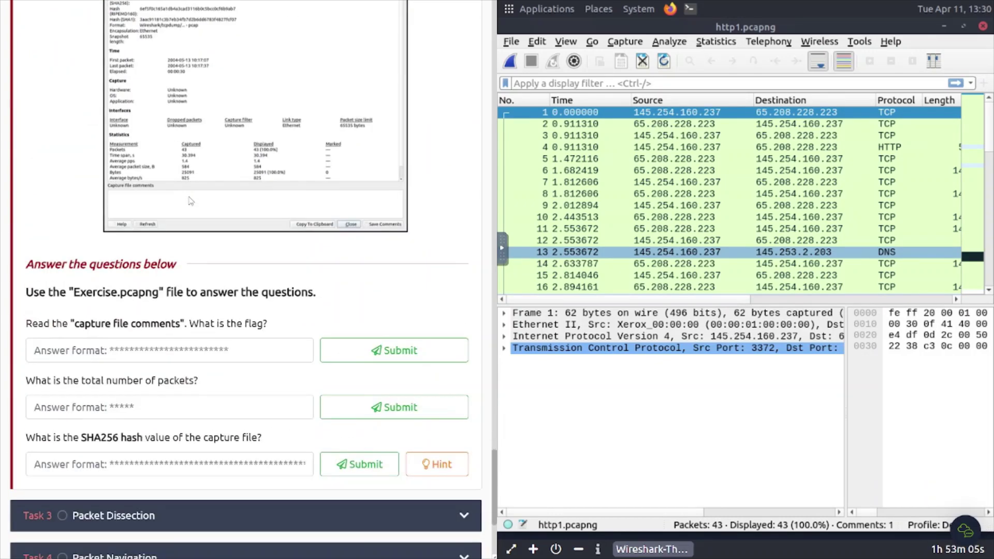
# Collapse the image under View File Details and open the recent capture file Exercise.pcapng in Wireshark.
pyautogui.scroll(6, 191, 201)
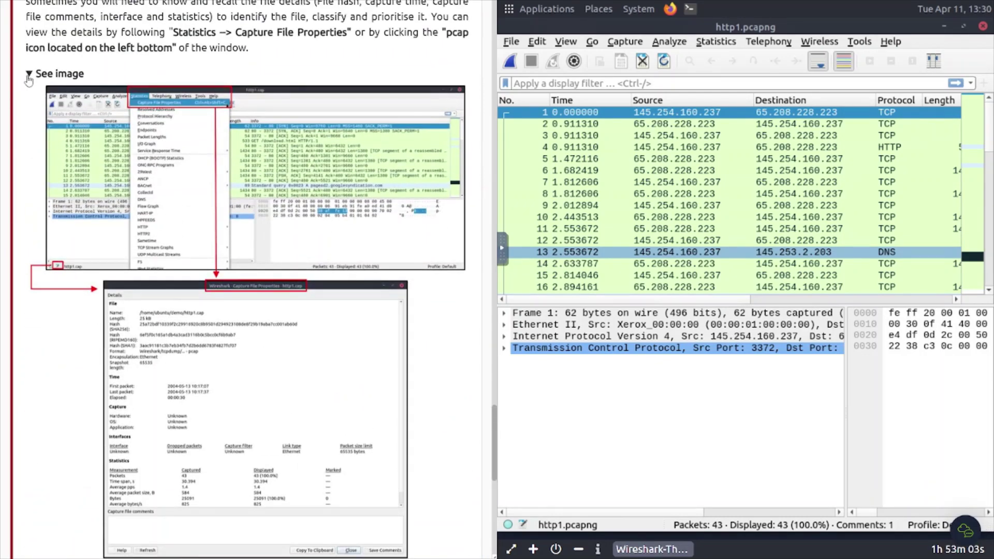
pyautogui.click(28, 76)
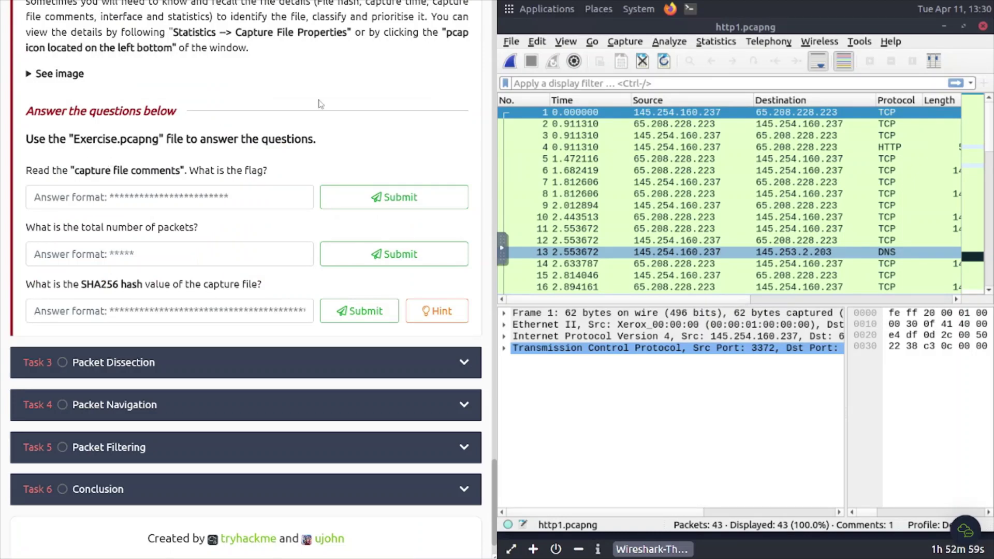
pyautogui.click(510, 45)
pyautogui.moveTo(541, 77)
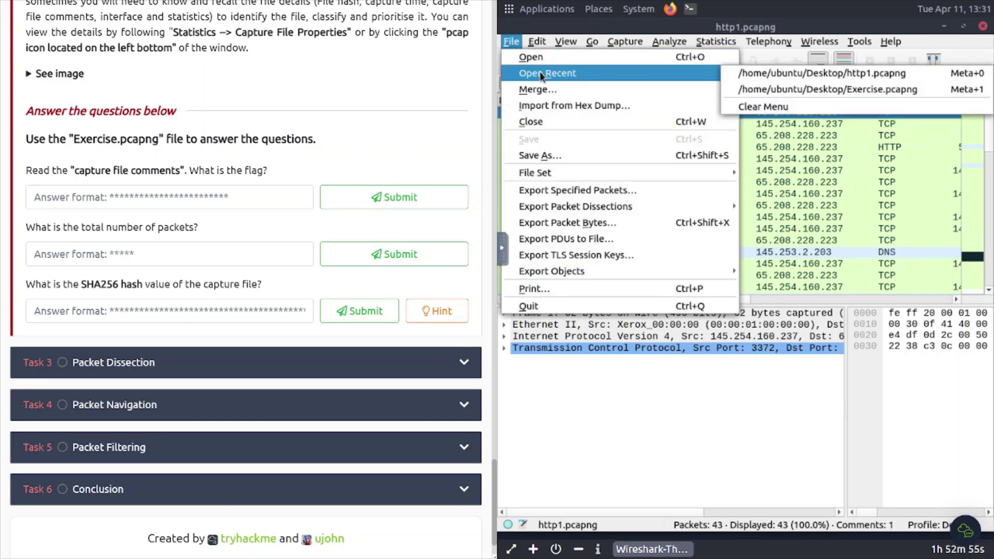
pyautogui.click(806, 90)
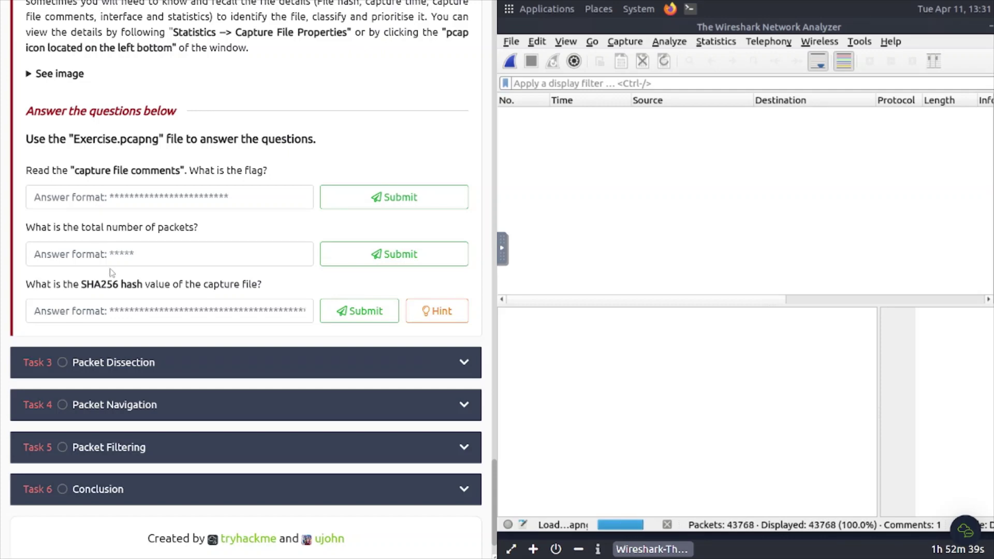
pyautogui.click(510, 42)
pyautogui.moveTo(820, 41)
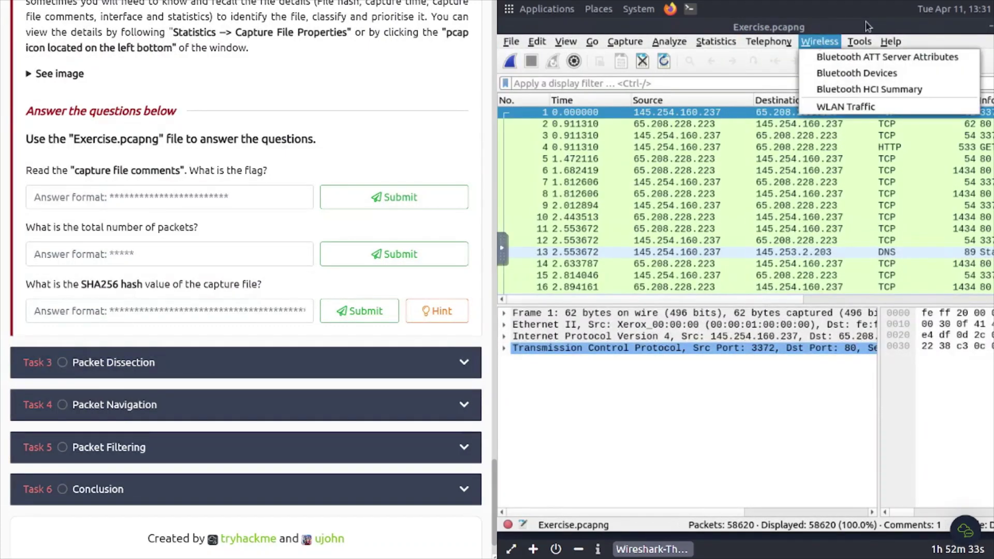
pyautogui.click(854, 29)
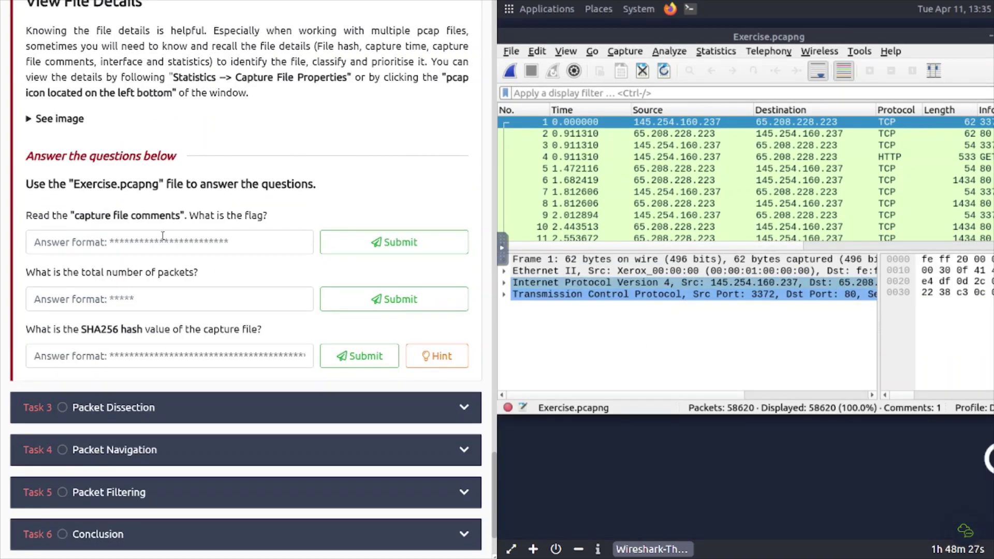
# Open the capture file properties of Exercise.pcapng, enlarge the comments area, and copy the flag at the end of the comments.
pyautogui.click(716, 50)
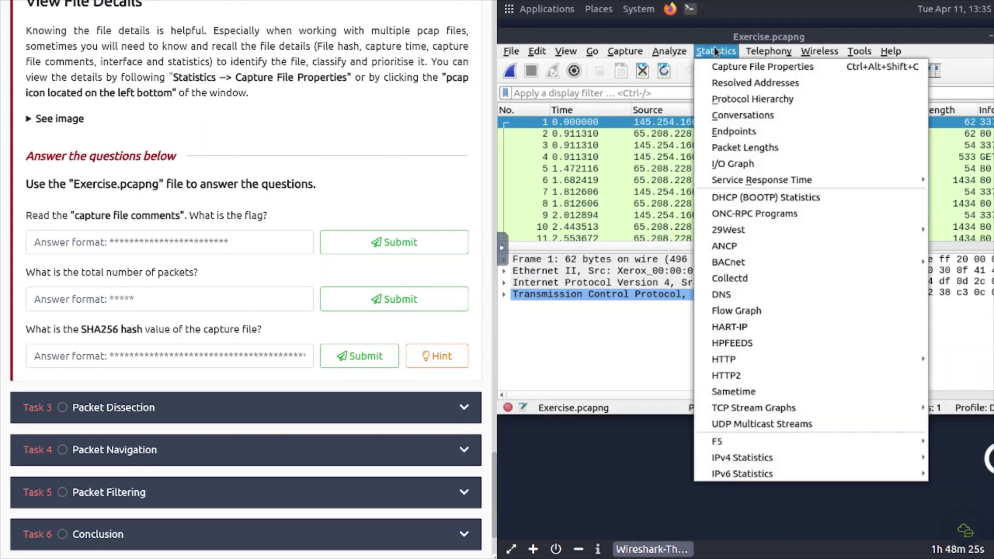
pyautogui.click(729, 66)
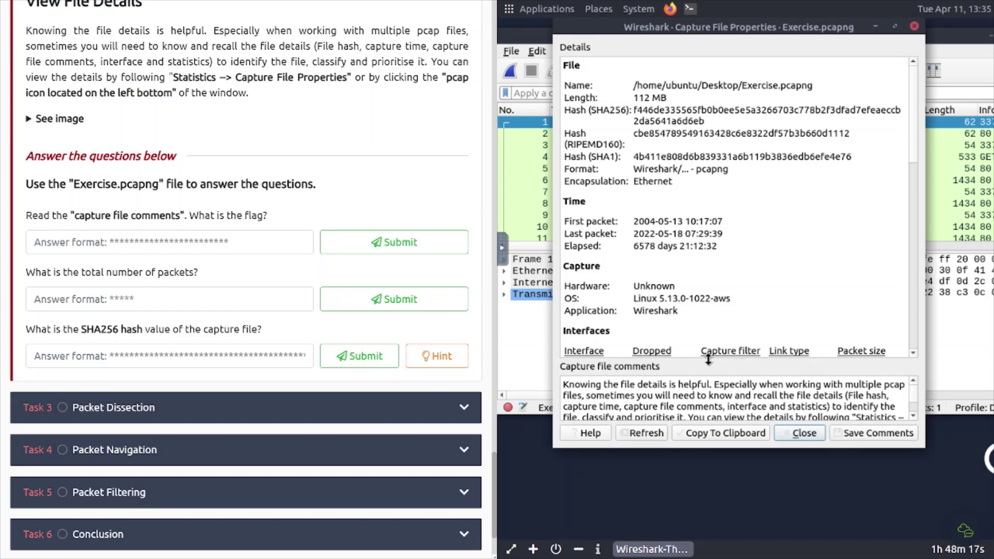
pyautogui.moveTo(708, 360); pyautogui.dragTo(705, 247)
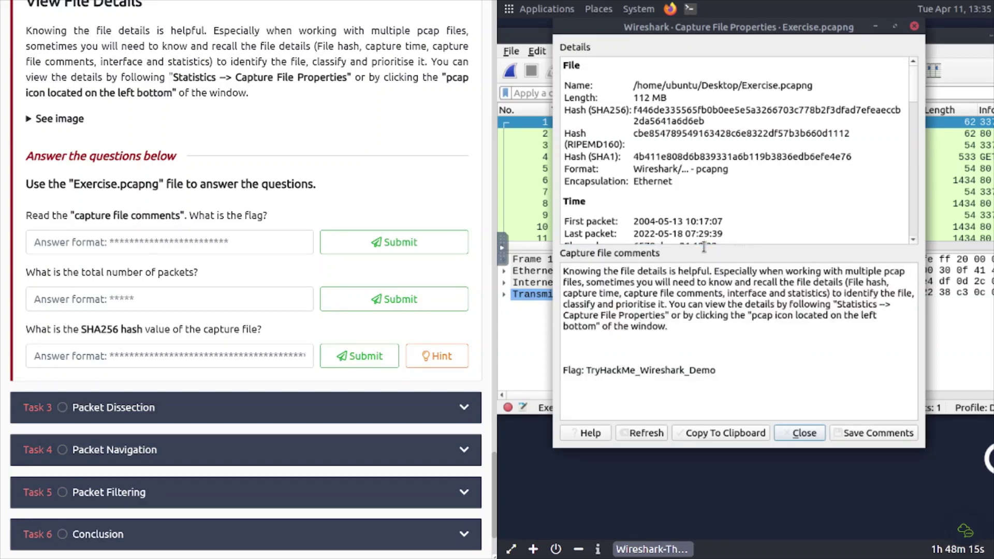
pyautogui.moveTo(726, 371); pyautogui.dragTo(586, 369)
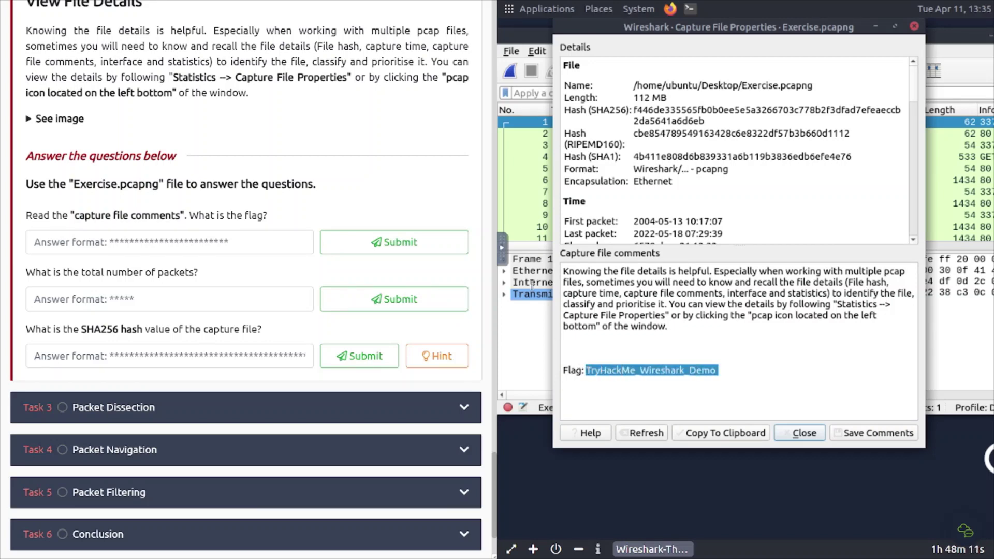
pyautogui.click(504, 249)
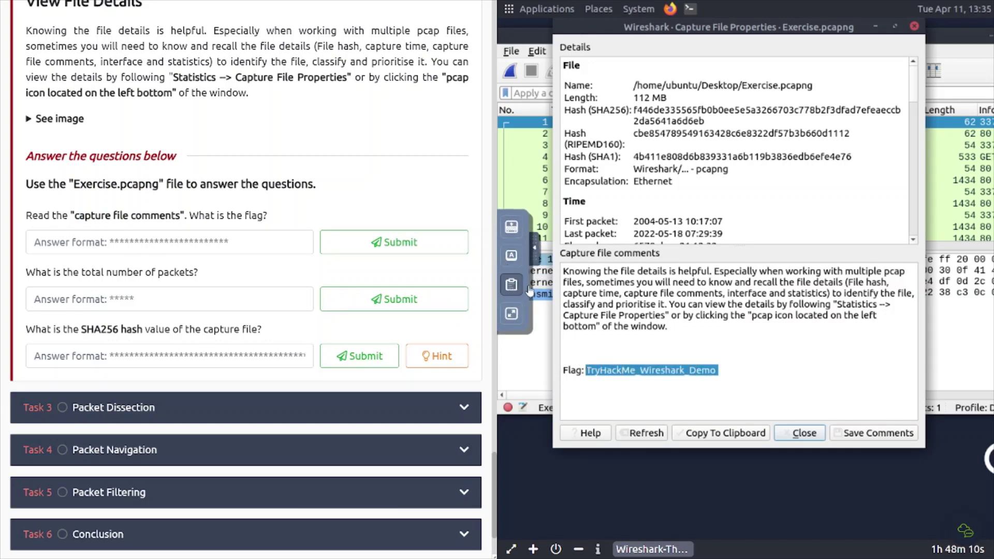
pyautogui.click(536, 250)
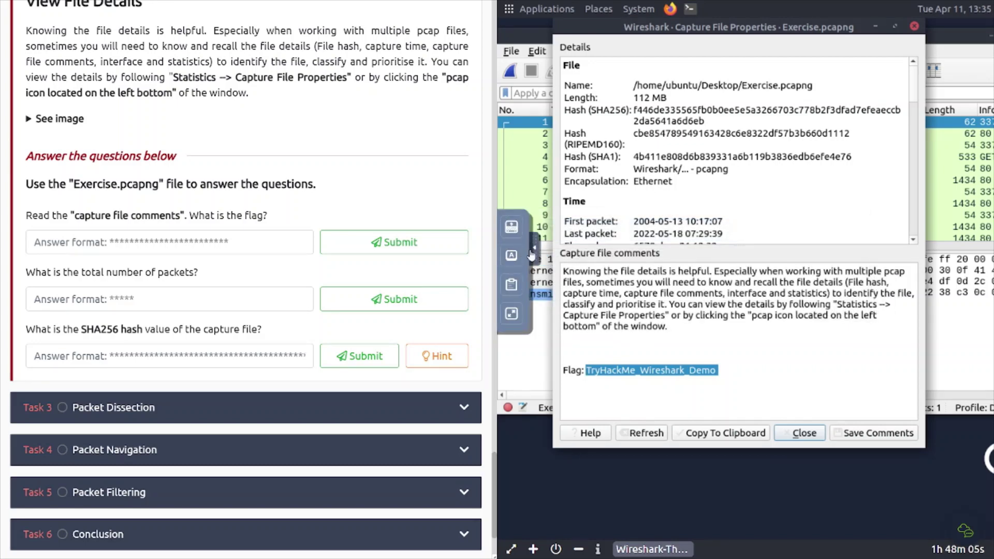
pyautogui.click(507, 284)
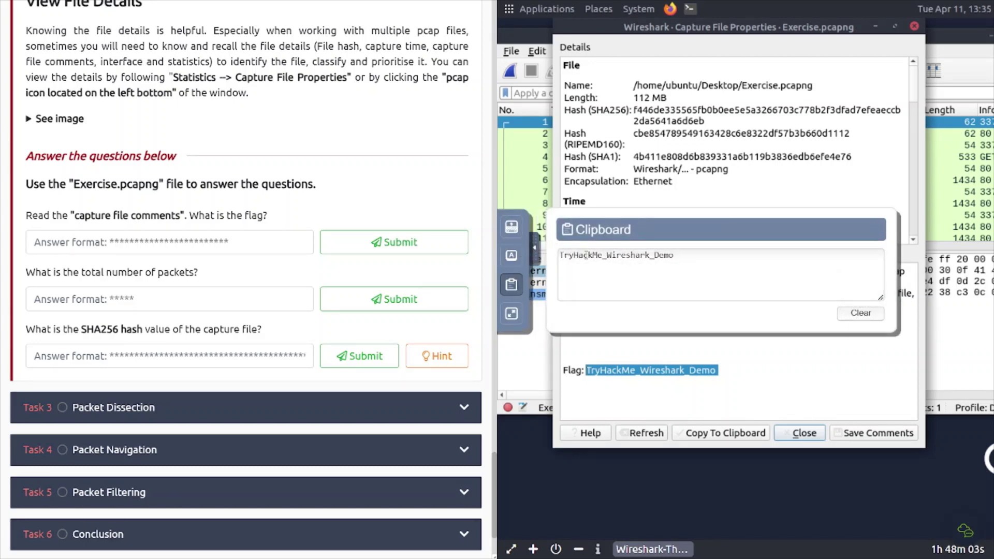
pyautogui.tripleClick(586, 255)
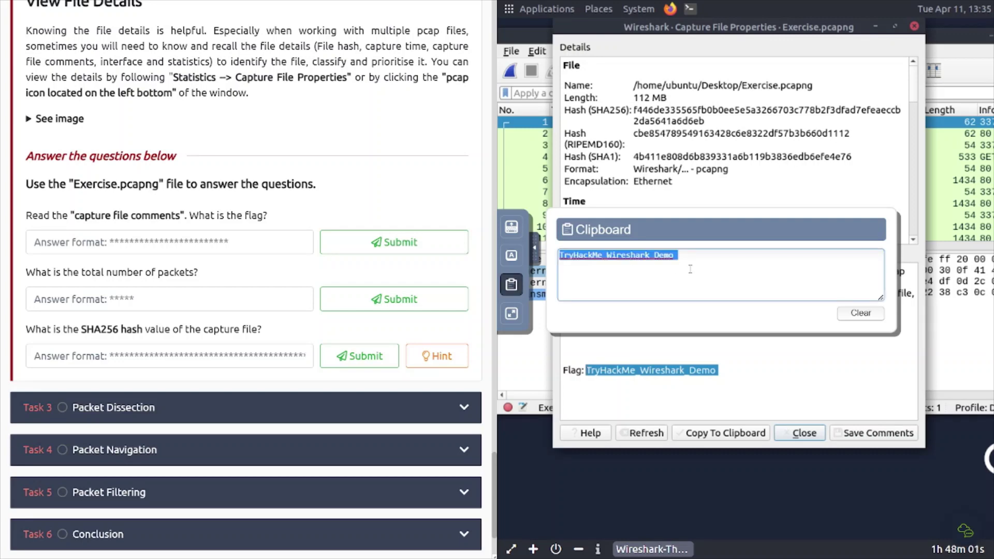
# Submit TryHackMe_Wireshark_Demo as the answer to the capture file comments question, and close the capture file properties.
pyautogui.click(212, 243)
pyautogui.hotkey('ctrl', 'v')
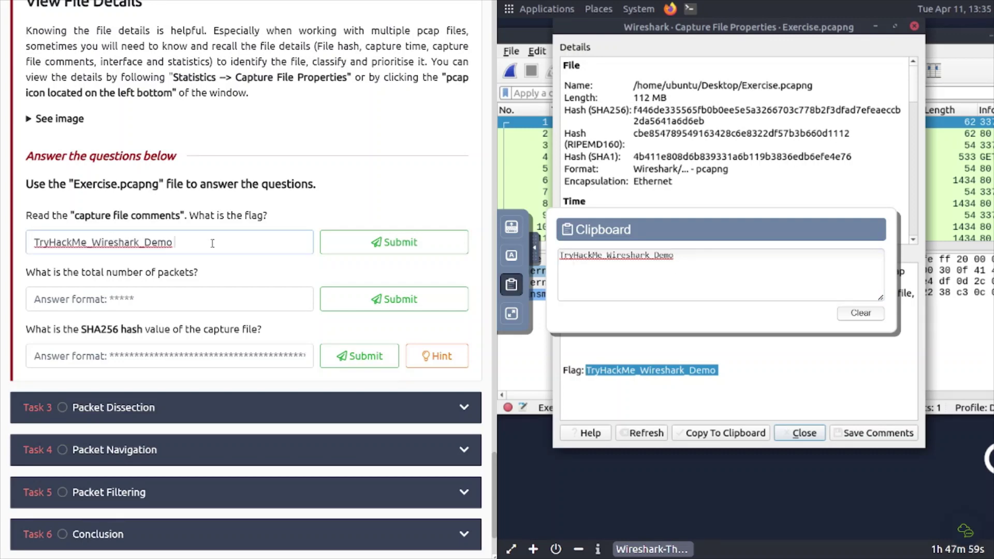
pyautogui.click(386, 243)
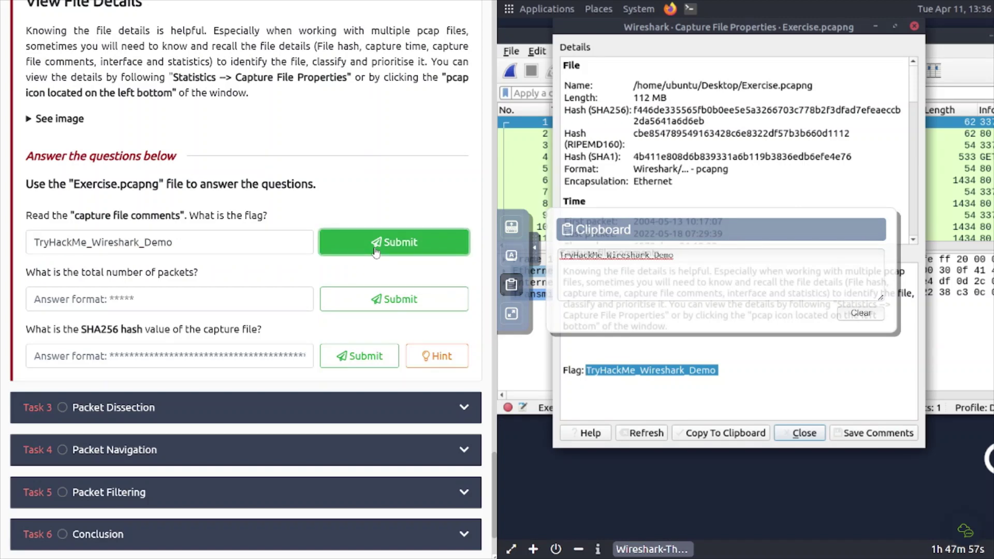
pyautogui.click(799, 433)
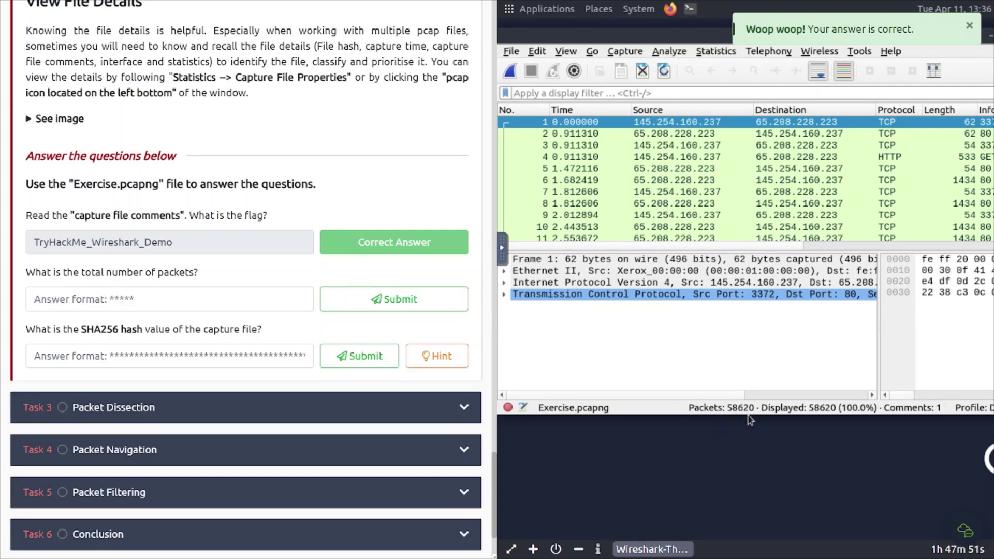
# Submit 58620 as the answer to the question about the total number of packets.
pyautogui.click(249, 290)
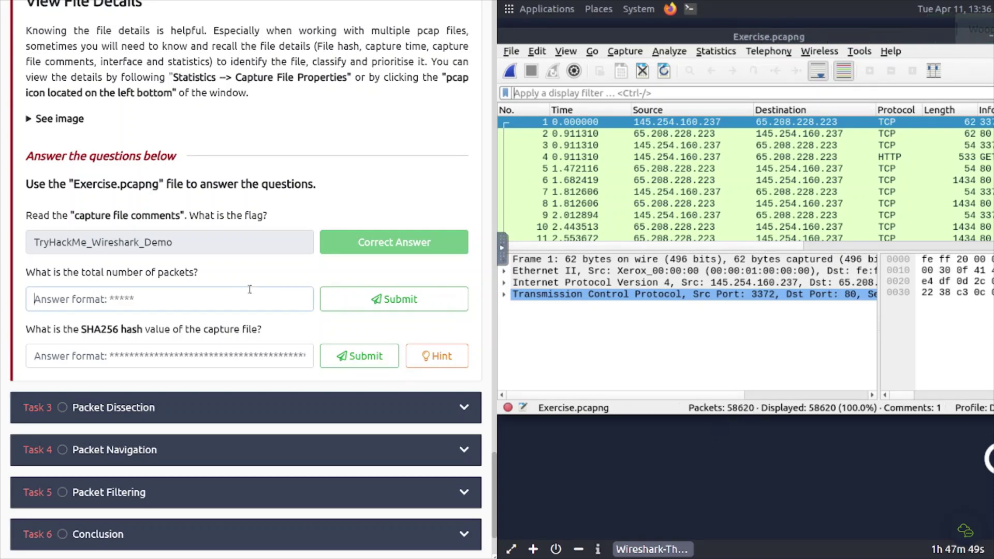
pyautogui.write('58620')
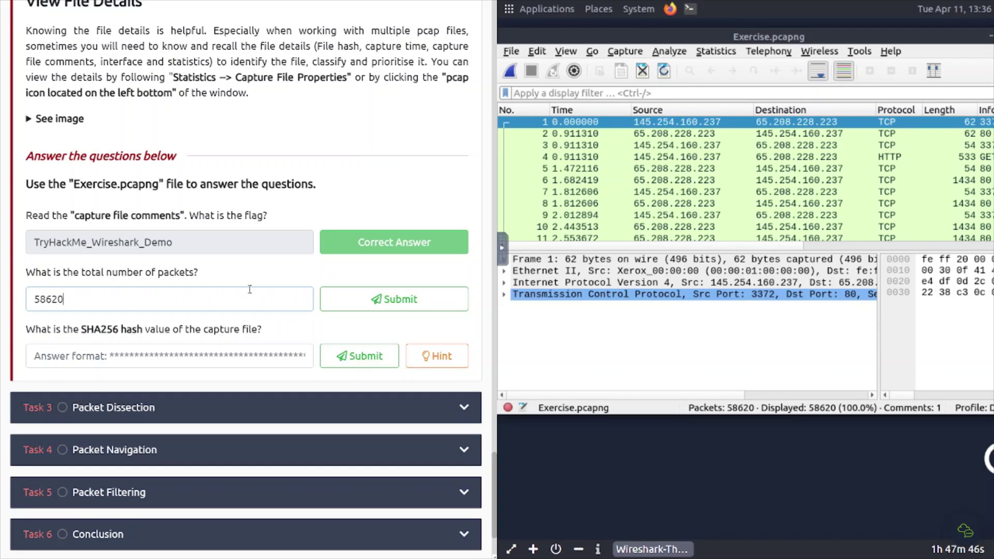
pyautogui.press('Return')
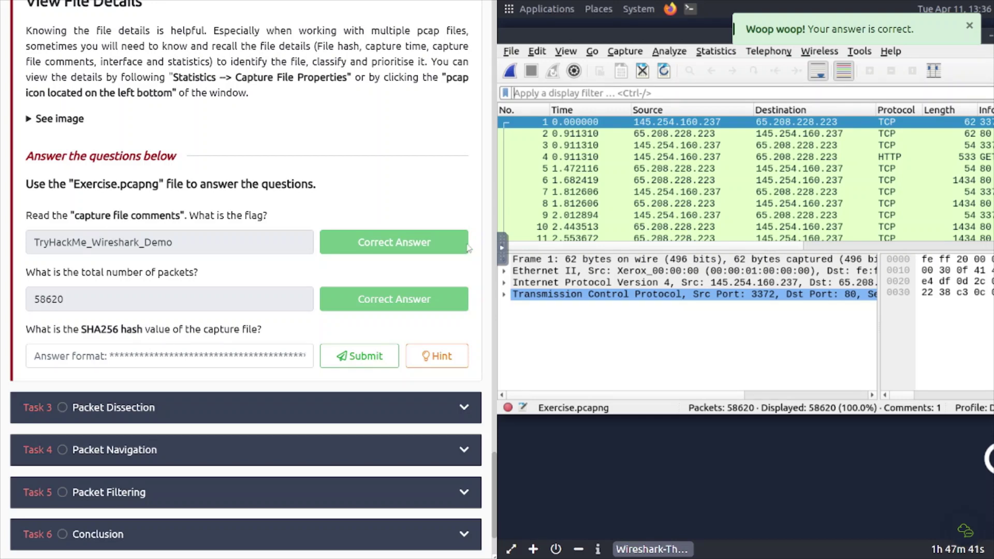
# Reopen the capture file properties of Exercise.pcapng and copy the file's full SHA256 hash.
pyautogui.click(702, 50)
pyautogui.click(719, 68)
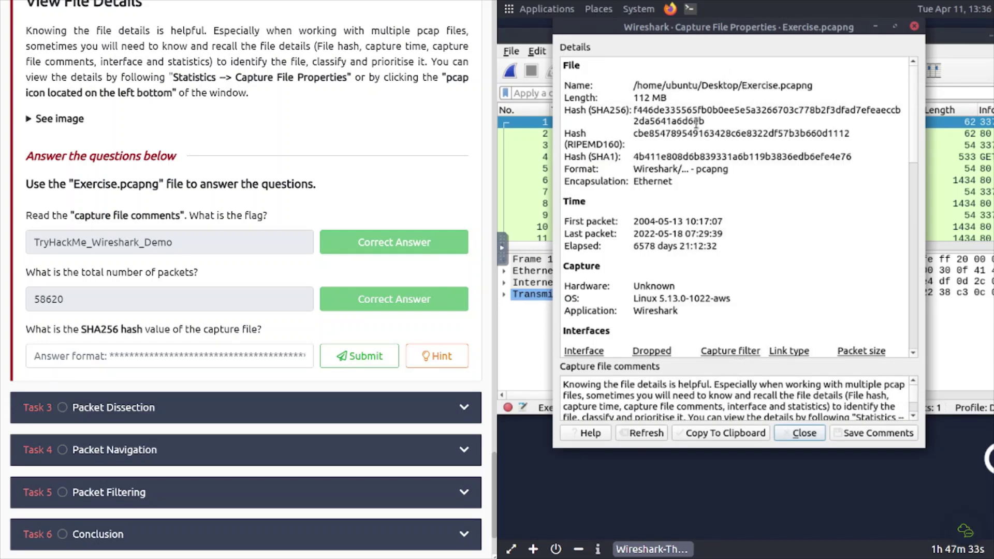
pyautogui.moveTo(707, 122)
pyautogui.mouseDown()
pyautogui.moveTo(640, 121)
pyautogui.moveTo(633, 111)
pyautogui.moveTo(703, 120)
pyautogui.mouseUp()
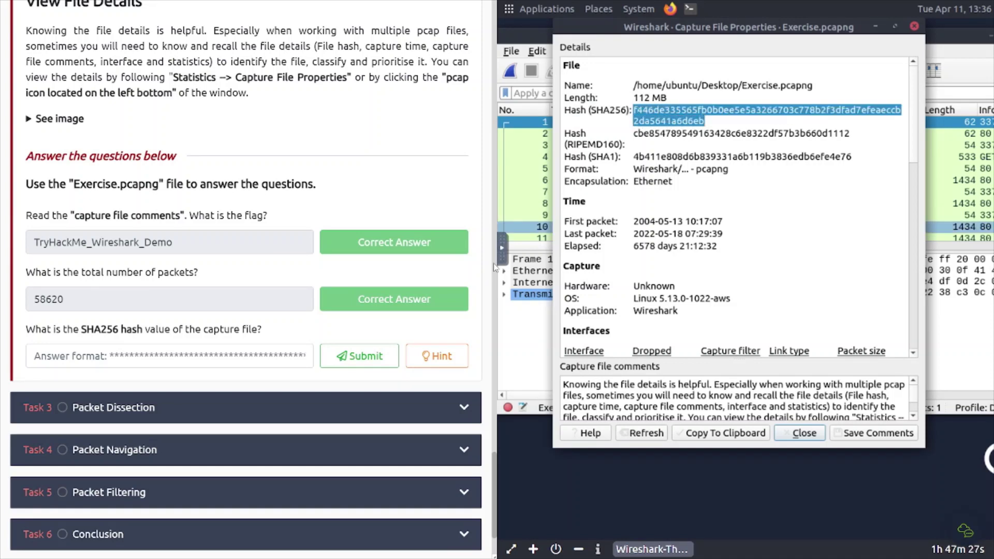
pyautogui.click(501, 247)
pyautogui.click(511, 285)
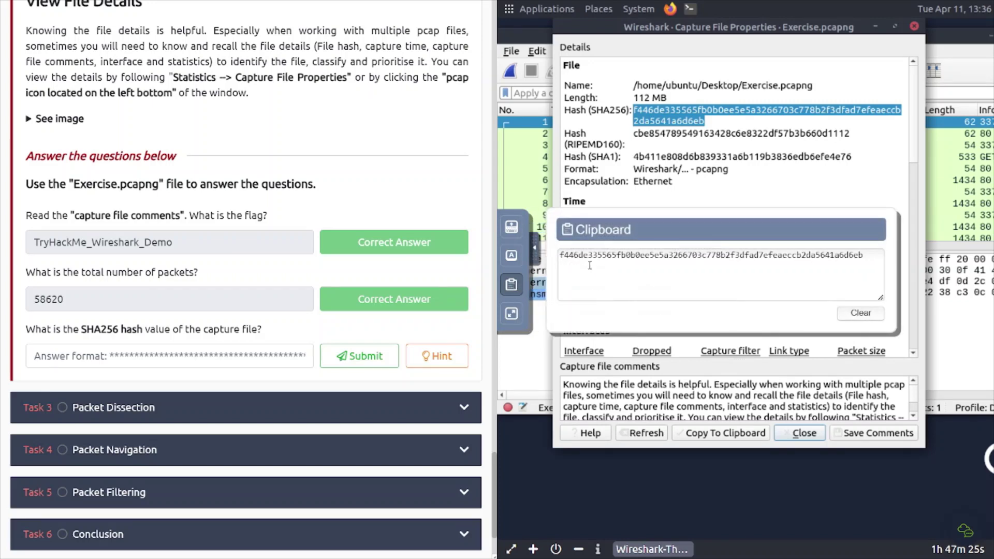
pyautogui.doubleClick(605, 261)
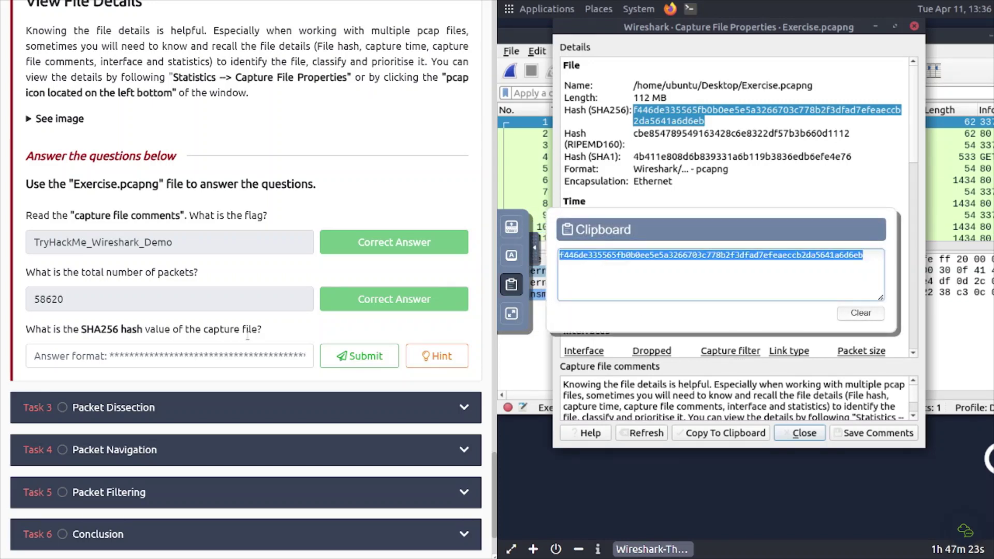
# Submit the copied hash as the answer to the SHA256 question, and close the capture file properties.
pyautogui.click(228, 350)
pyautogui.hotkey('ctrl', 'v')
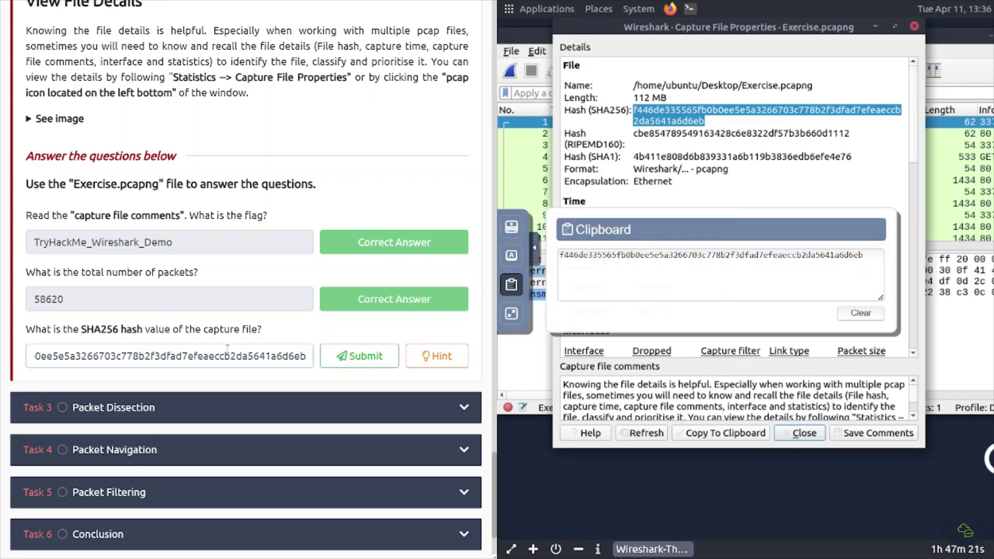
pyautogui.press('Return')
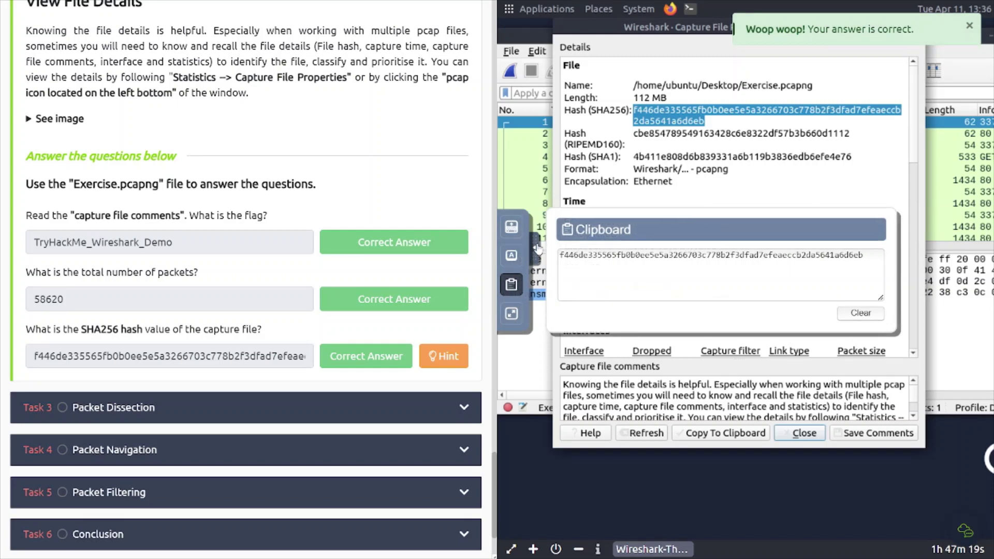
pyautogui.click(538, 249)
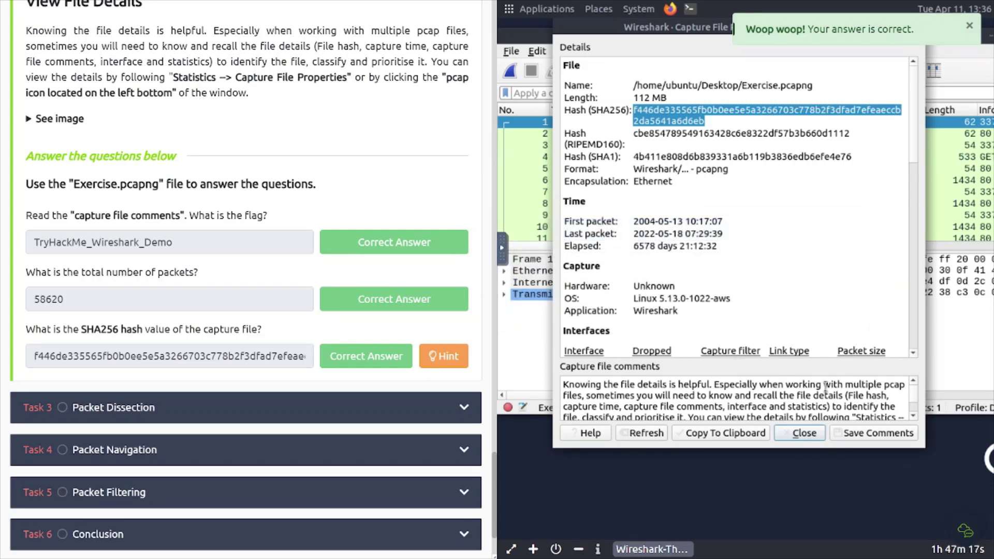
pyautogui.click(794, 438)
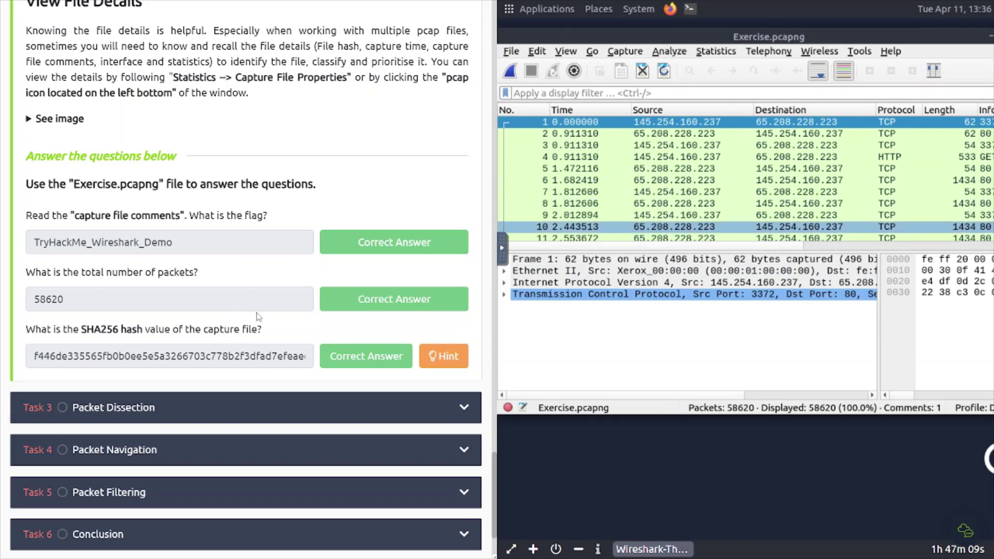
# Expand Task 3 Packet Dissection and read its introduction, the OSI note and the start of the Packet Details section.
pyautogui.scroll(-2, 210, 309)
pyautogui.click(171, 331)
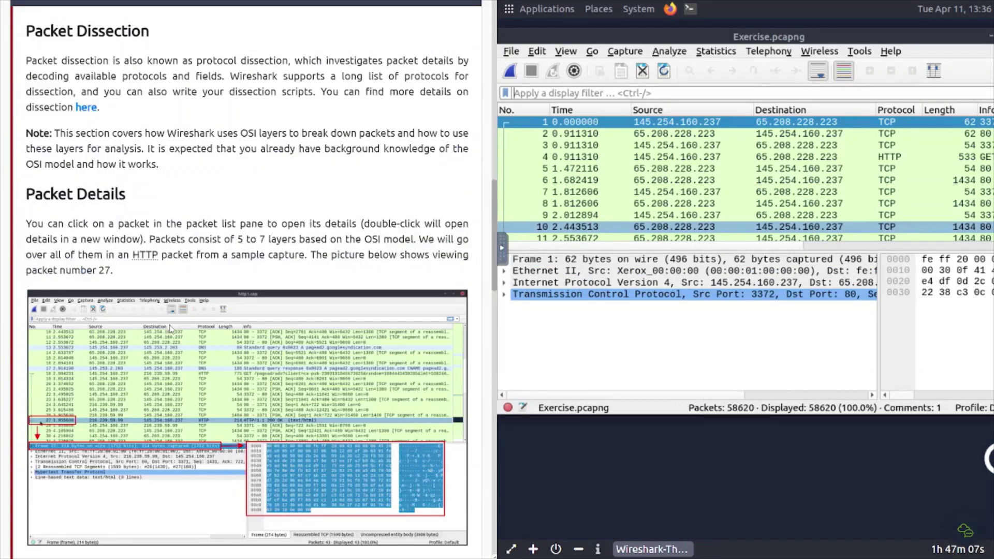
pyautogui.scroll(5, 243, 218)
pyautogui.scroll(-3, 243, 217)
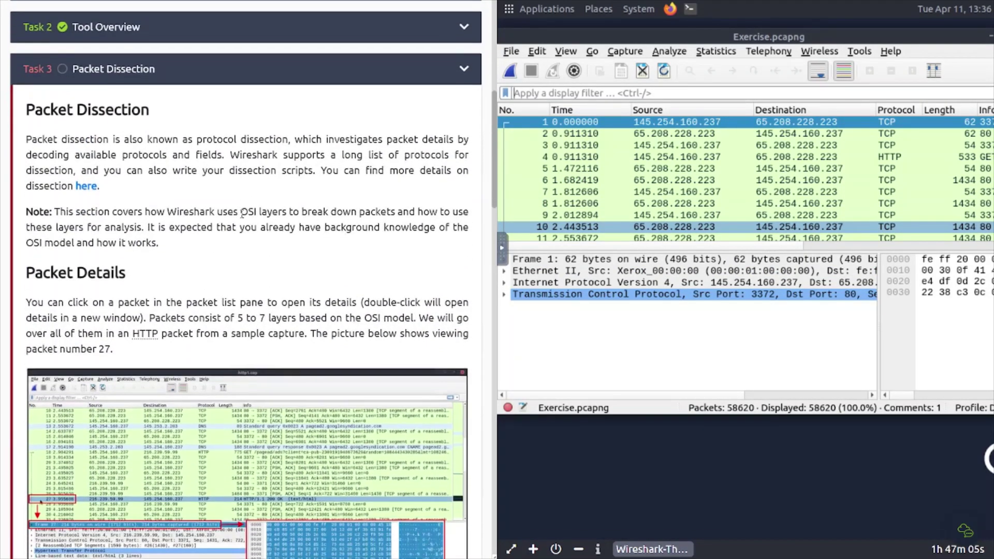
pyautogui.scroll(-1, 242, 214)
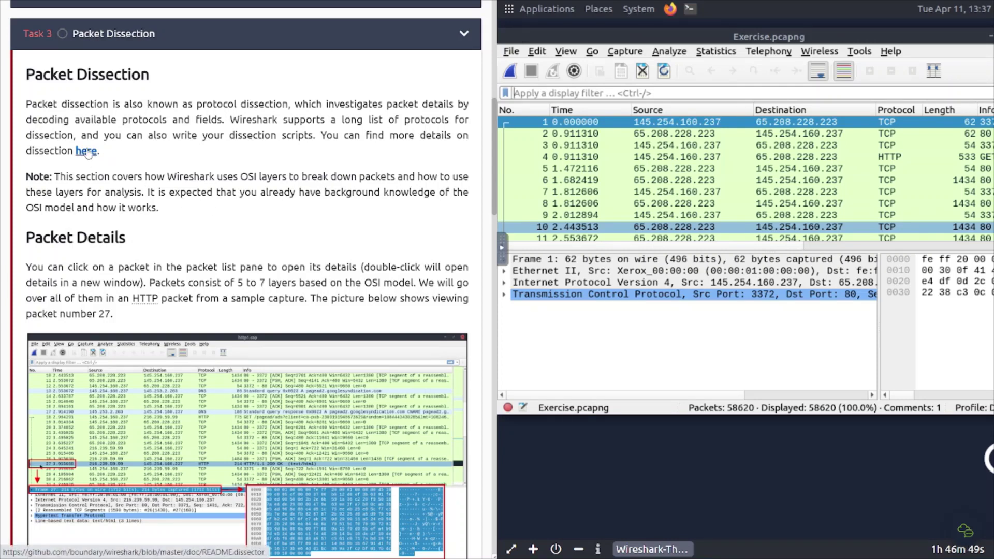
pyautogui.scroll(-1, 248, 216)
pyautogui.scroll(-1, 251, 217)
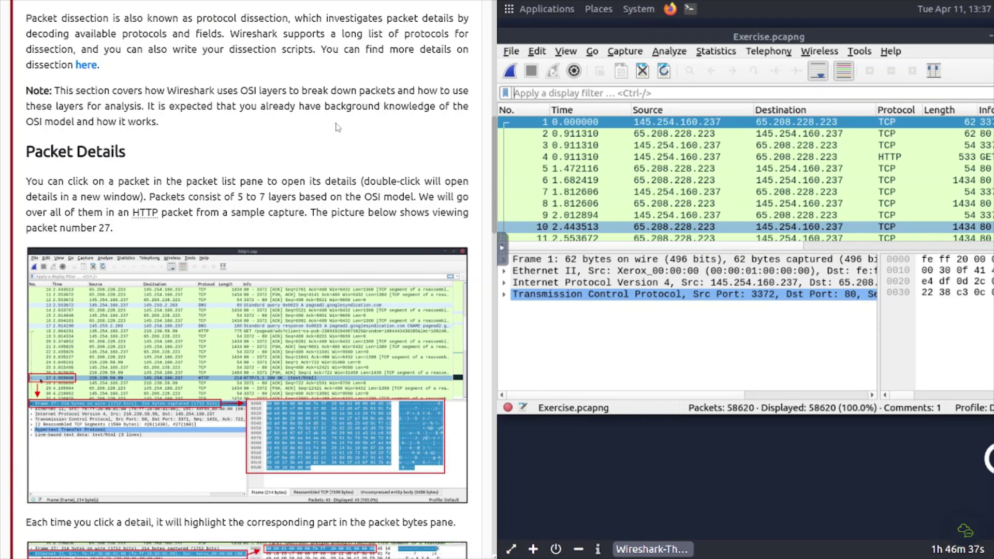
pyautogui.scroll(-1, 210, 168)
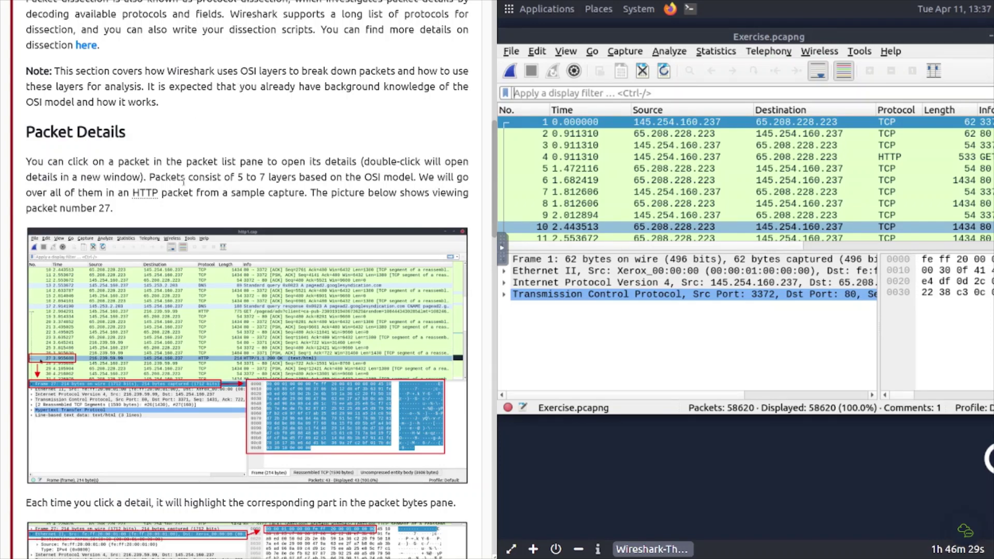
# Skim the Task 3 packet details and layer descriptions through to the questions on packet number 38.
pyautogui.scroll(-3, 183, 181)
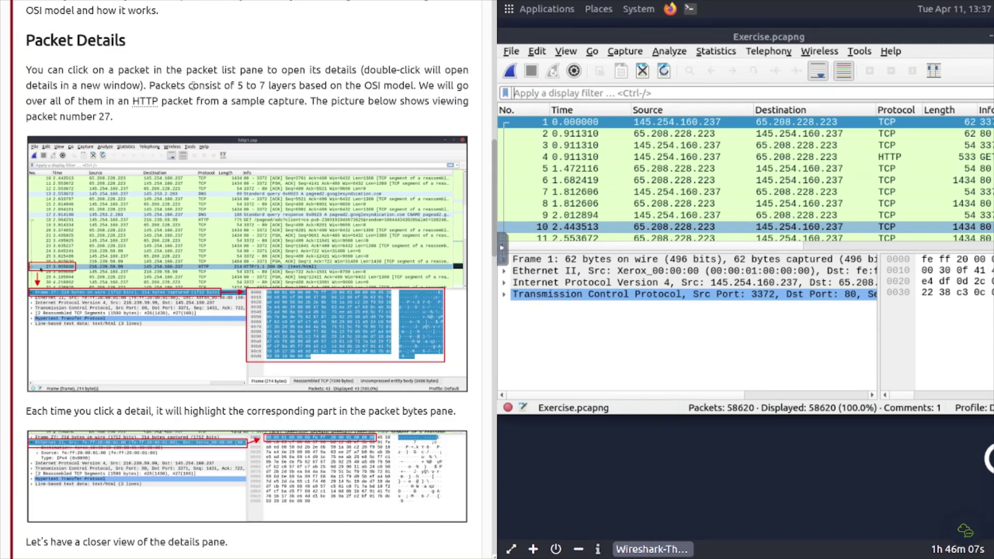
pyautogui.scroll(-2, 416, 213)
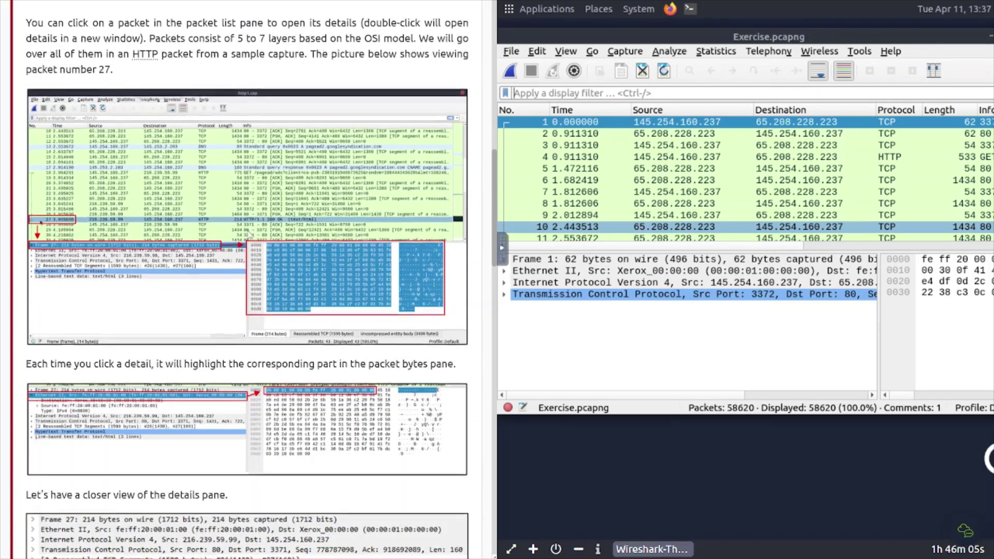
pyautogui.scroll(-2, 249, 233)
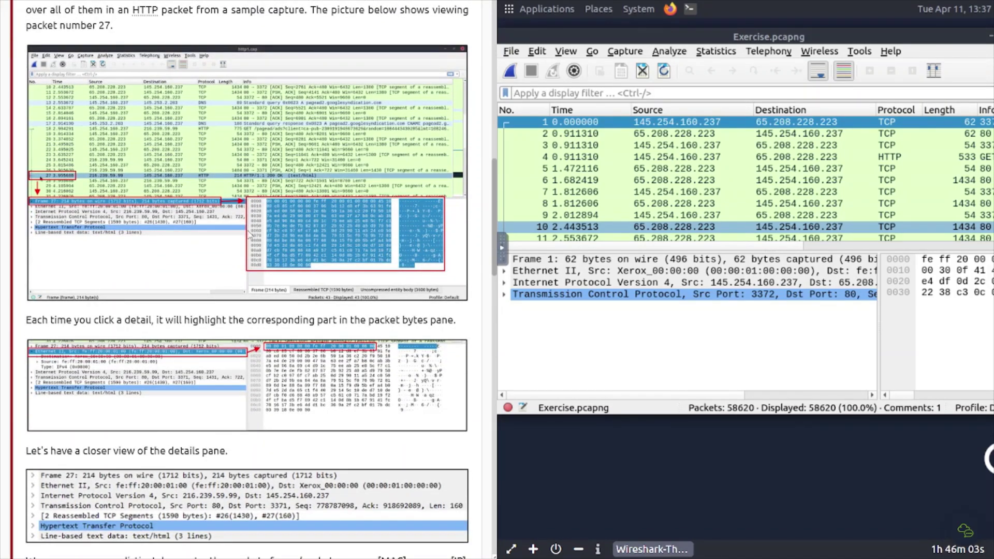
pyautogui.scroll(-10, 251, 234)
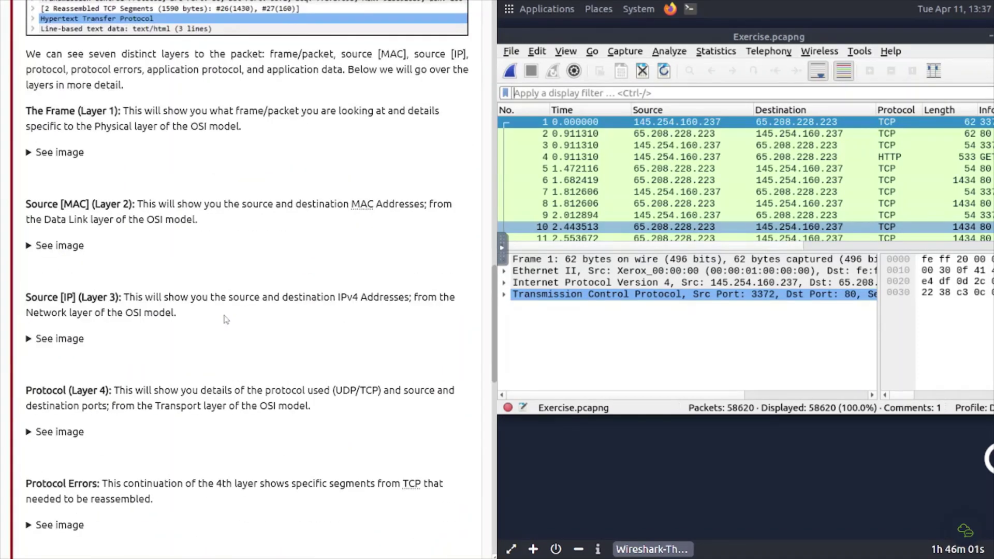
pyautogui.scroll(-11, 226, 320)
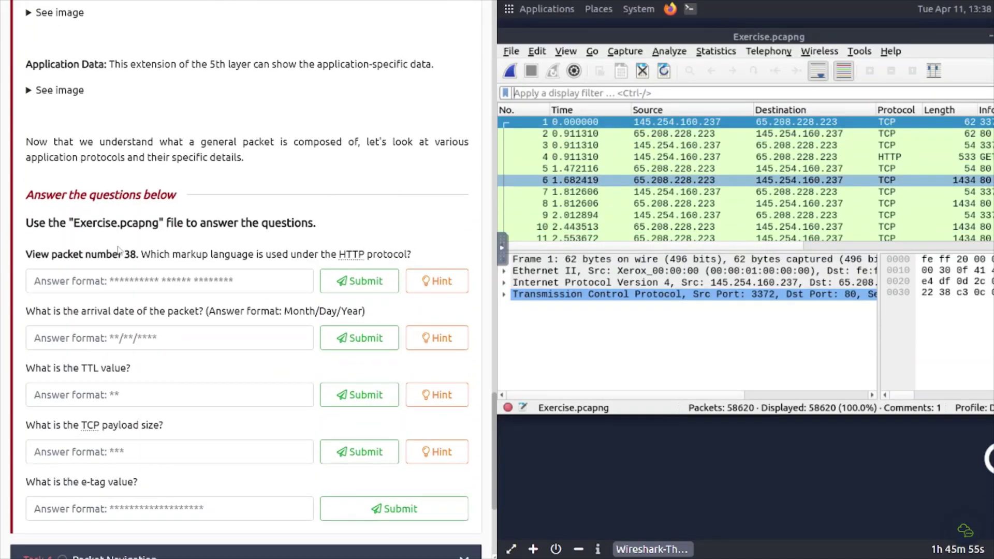
# Go back to the Packet Details section and study the packet 27 example, its highlighted bytes and the closer view of the details pane.
pyautogui.scroll(15, 192, 280)
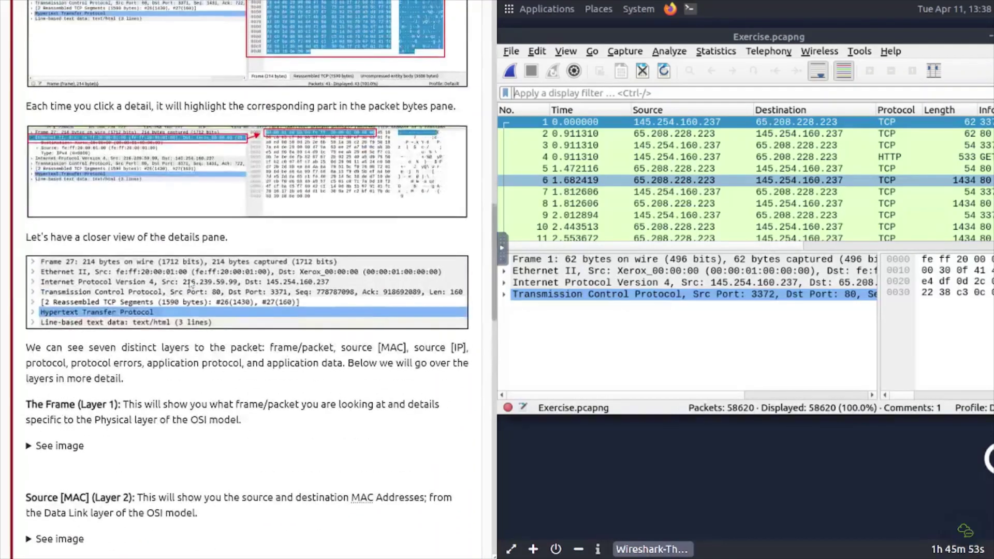
pyautogui.scroll(6, 191, 284)
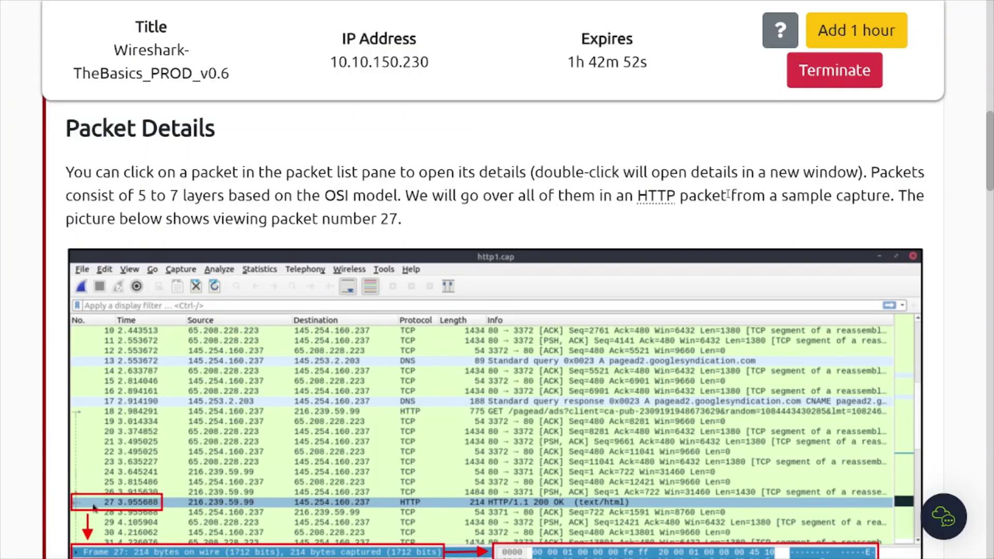
pyautogui.scroll(2, 729, 195)
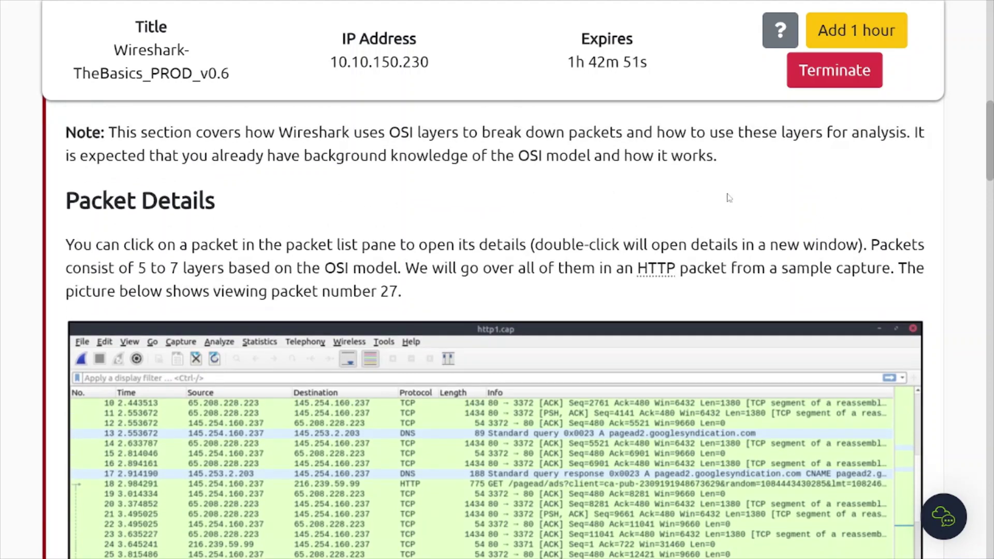
pyautogui.scroll(-2, 728, 196)
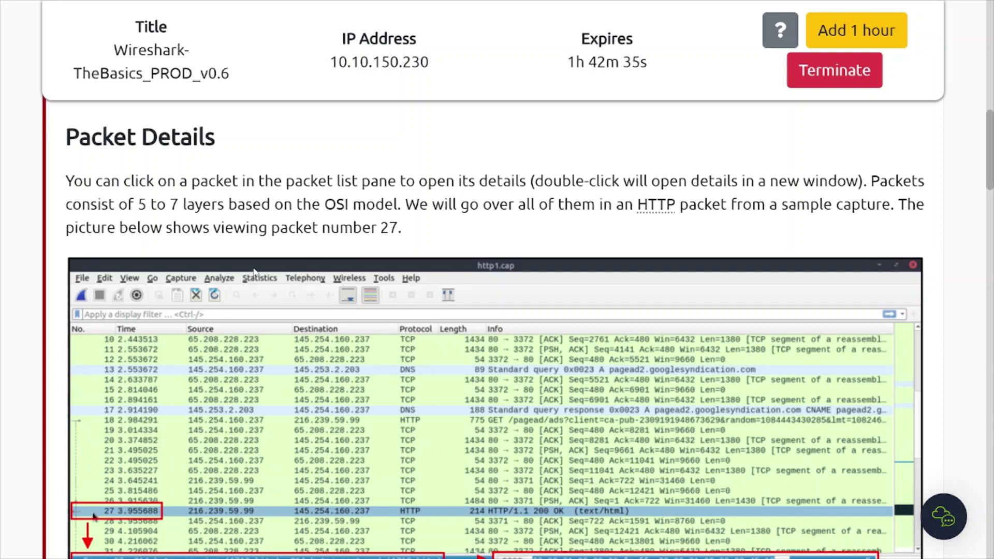
pyautogui.scroll(-5, 254, 272)
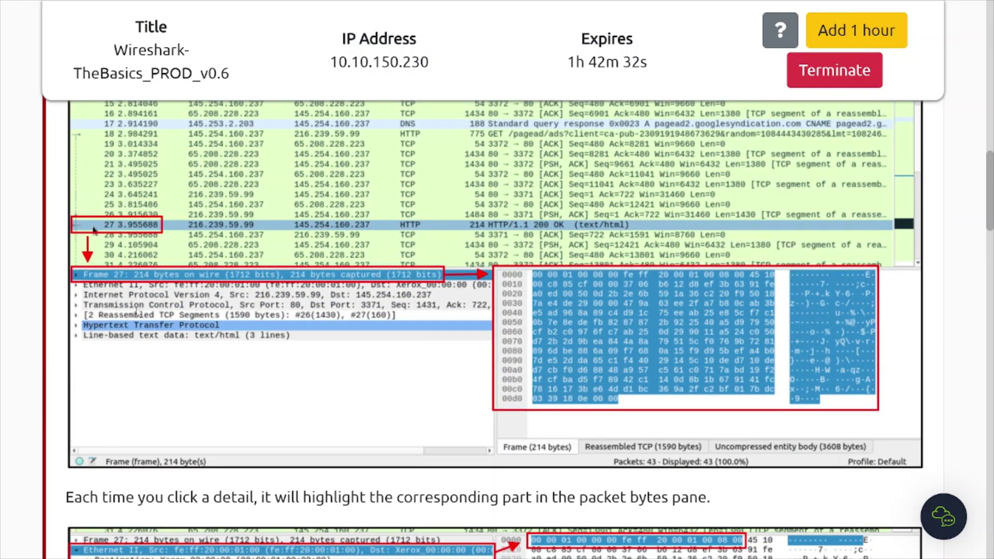
pyautogui.scroll(-1, 137, 313)
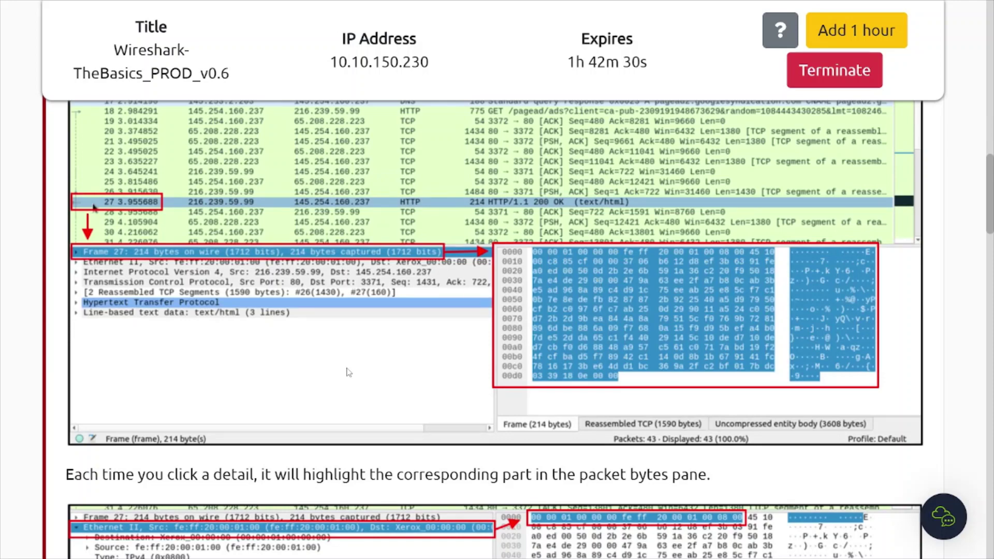
pyautogui.scroll(-5, 348, 373)
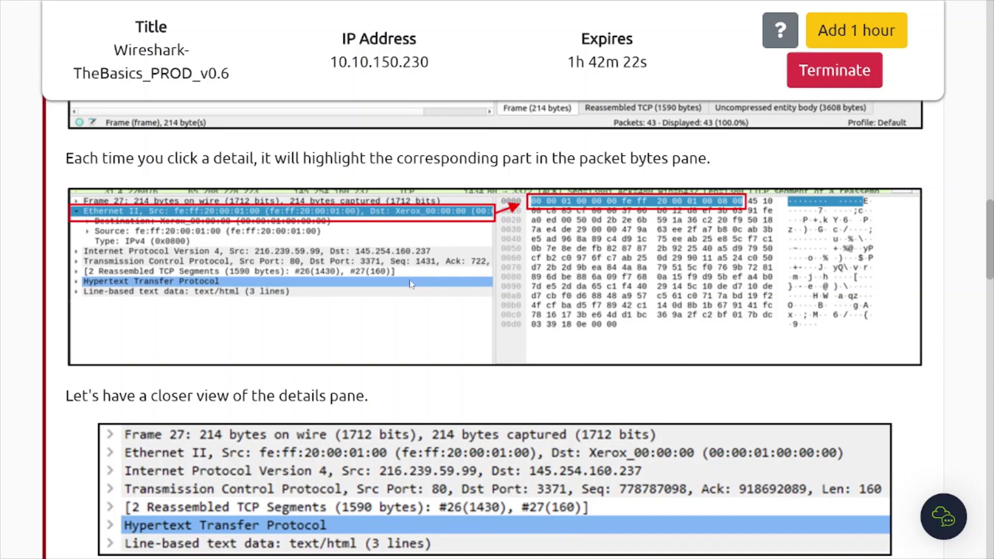
pyautogui.scroll(-3, 410, 284)
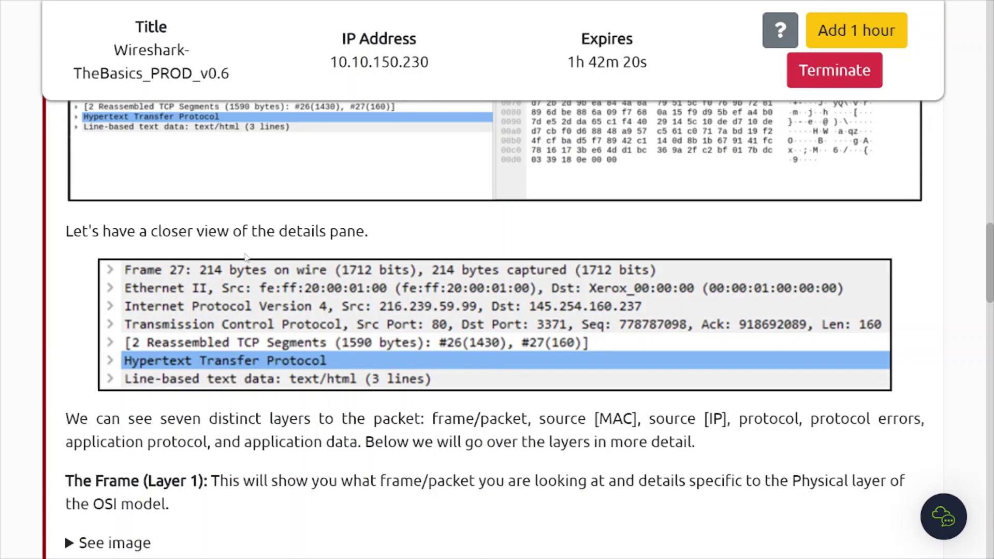
pyautogui.scroll(-1, 284, 317)
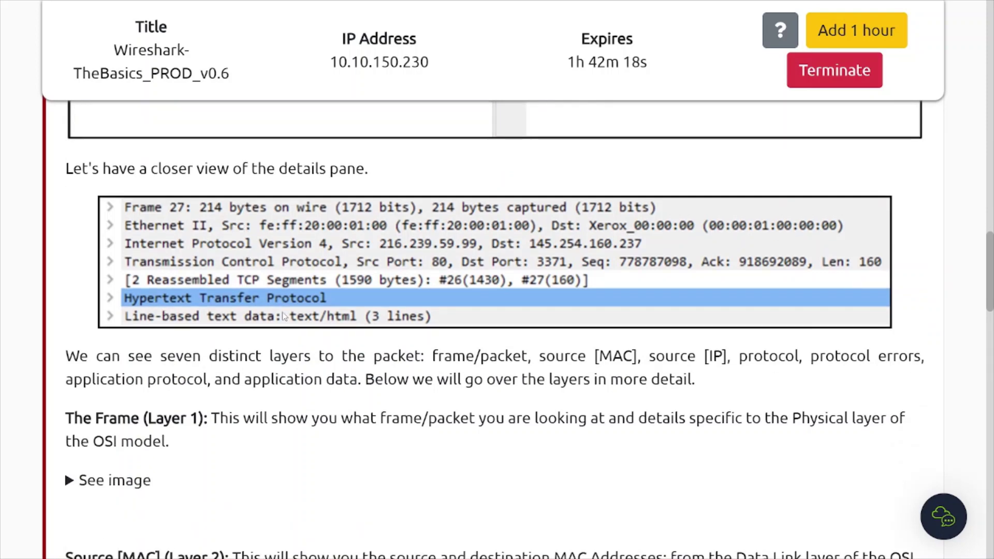
pyautogui.scroll(-2, 284, 317)
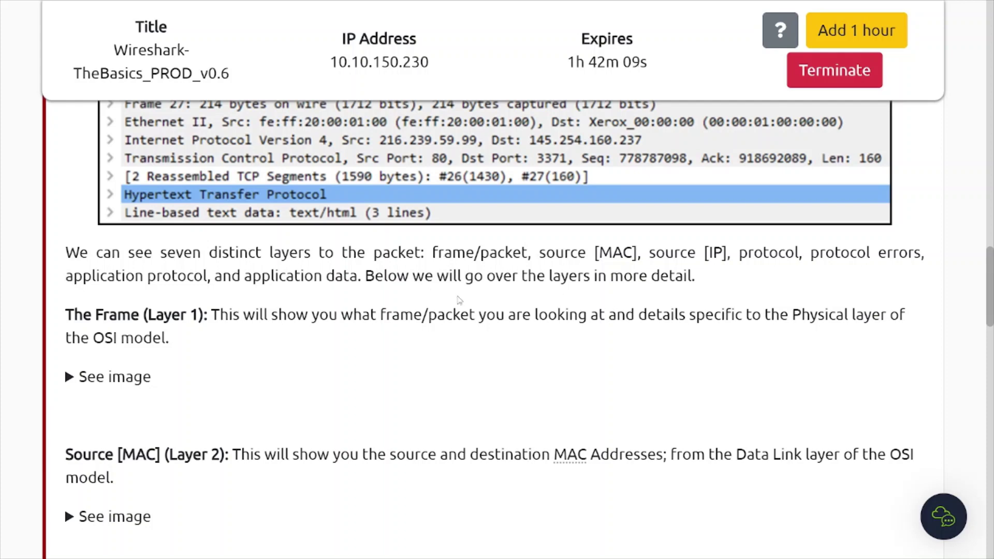
# View the example image for The Frame (Layer 1), and collapse it again.
pyautogui.scroll(-1, 206, 356)
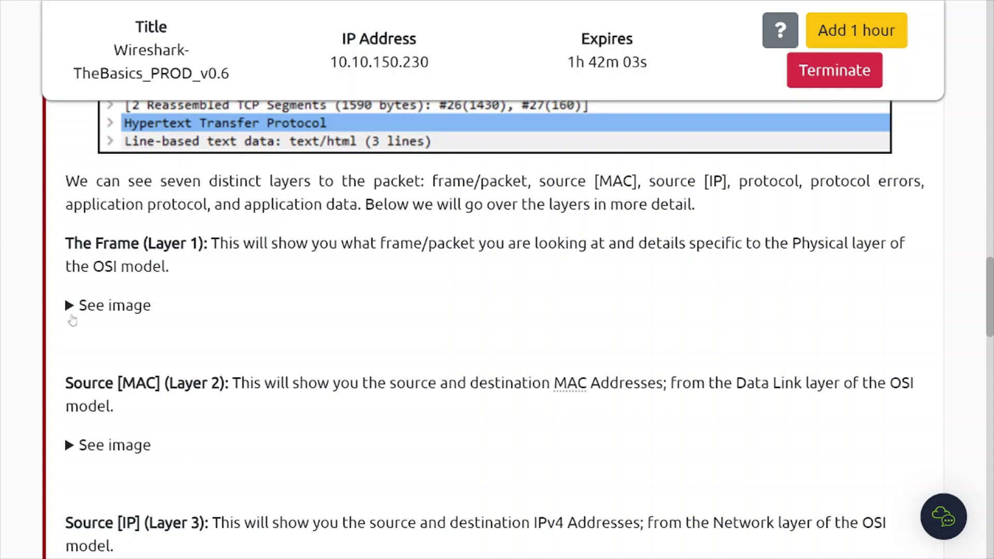
pyautogui.click(72, 312)
pyautogui.scroll(-2, 292, 388)
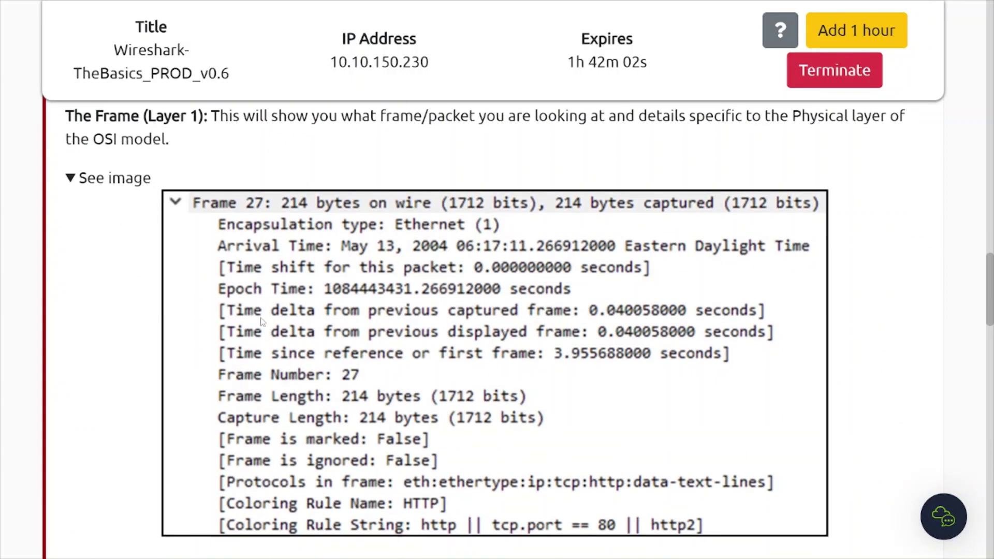
pyautogui.scroll(-1, 171, 362)
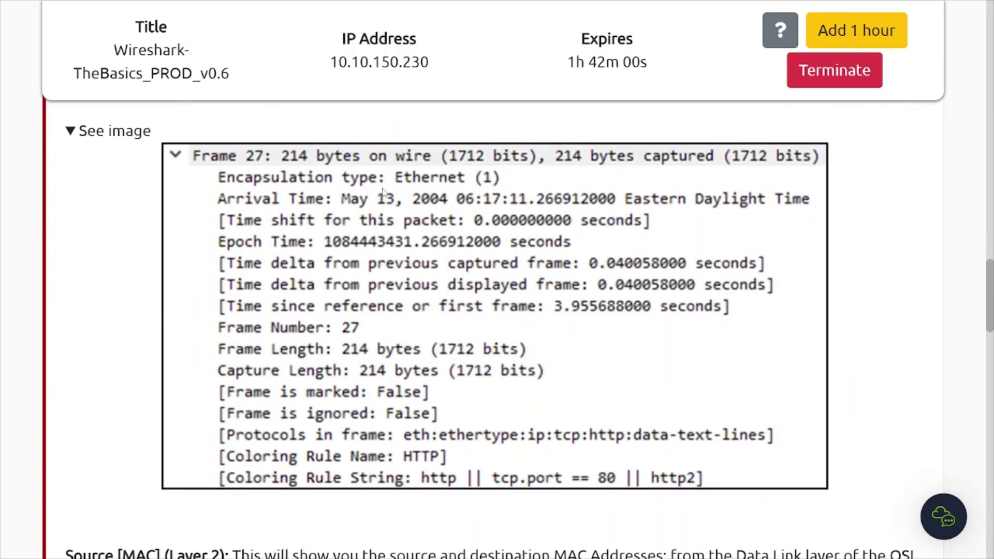
pyautogui.click(73, 136)
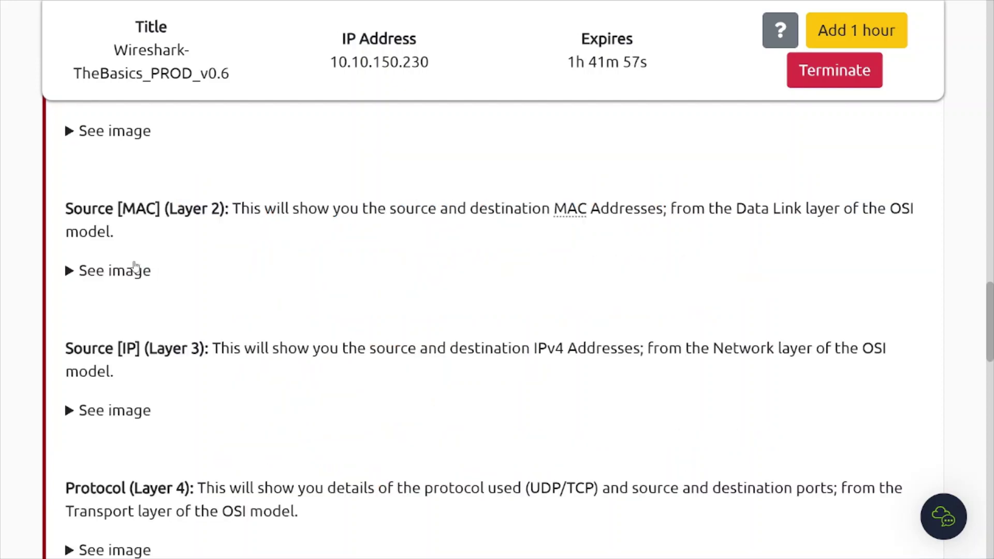
# View the example image for Source [MAC] (Layer 2), and collapse it again.
pyautogui.scroll(-1, 133, 265)
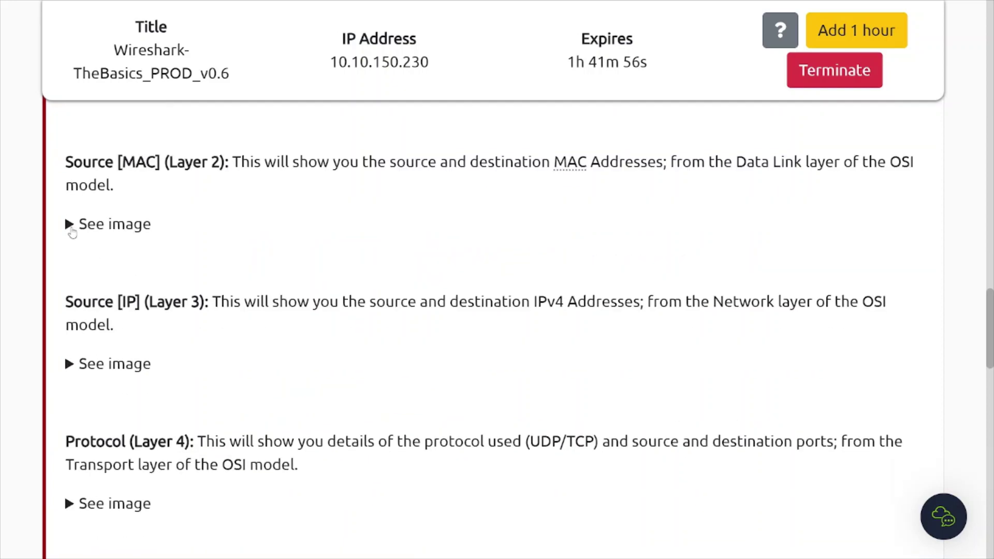
pyautogui.click(73, 230)
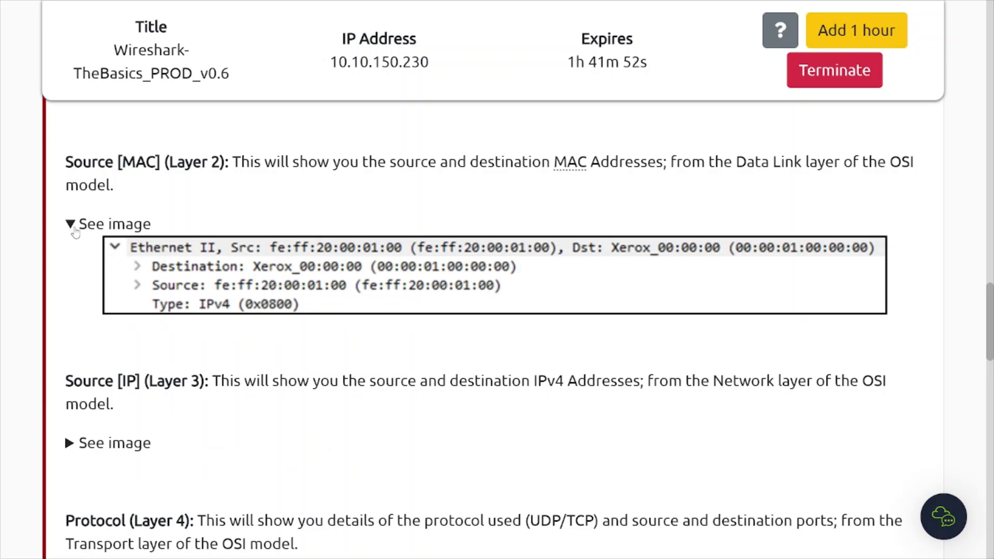
pyautogui.click(73, 224)
# View the Internet Protocol example image for Source [IP] (Layer 3), and collapse it again.
pyautogui.scroll(-2, 111, 311)
pyautogui.scroll(-1, 113, 311)
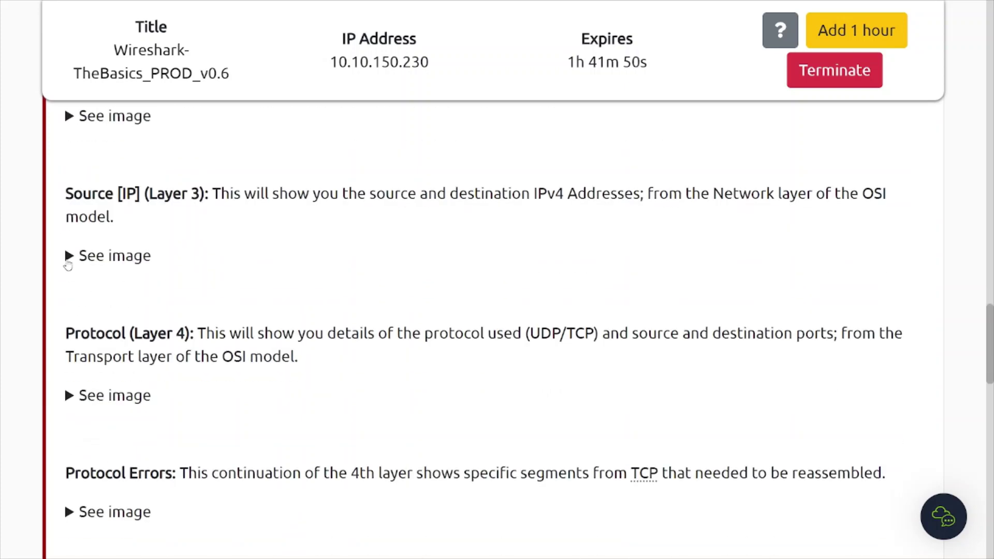
pyautogui.click(70, 255)
pyautogui.scroll(-3, 137, 434)
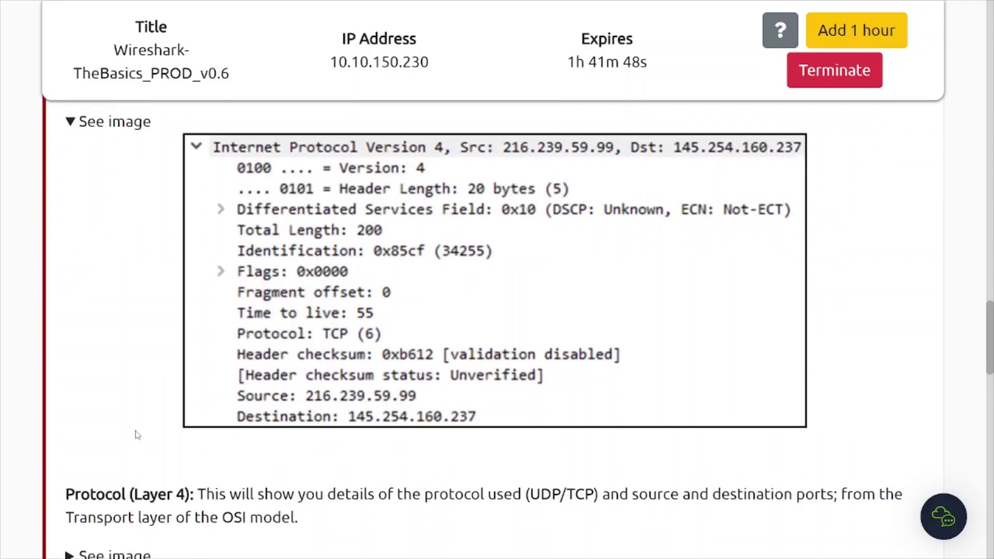
pyautogui.scroll(1, 118, 412)
pyautogui.scroll(-1, 110, 384)
pyautogui.scroll(3, 110, 385)
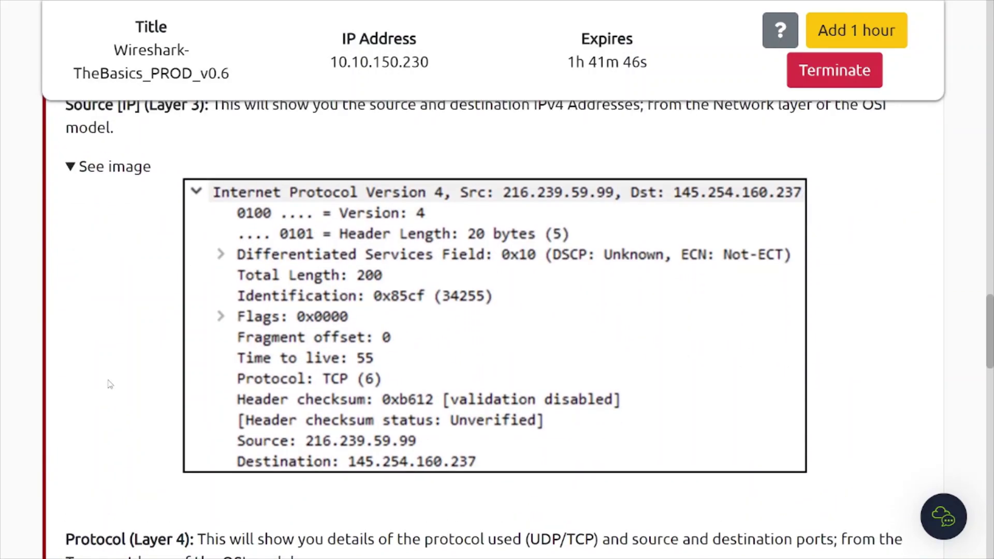
pyautogui.click(70, 167)
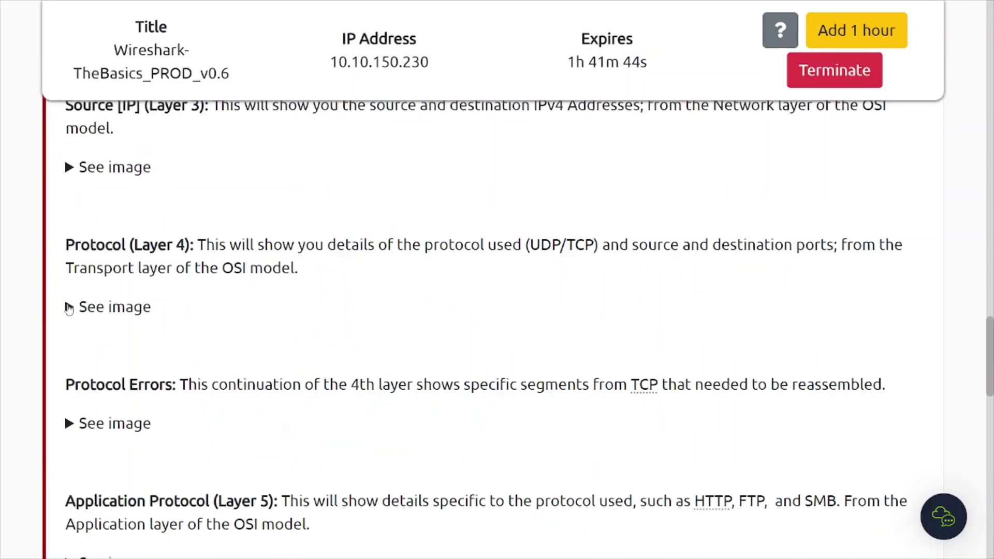
# View the Transmission Control Protocol example image for Protocol (Layer 4), and collapse it again.
pyautogui.click(70, 306)
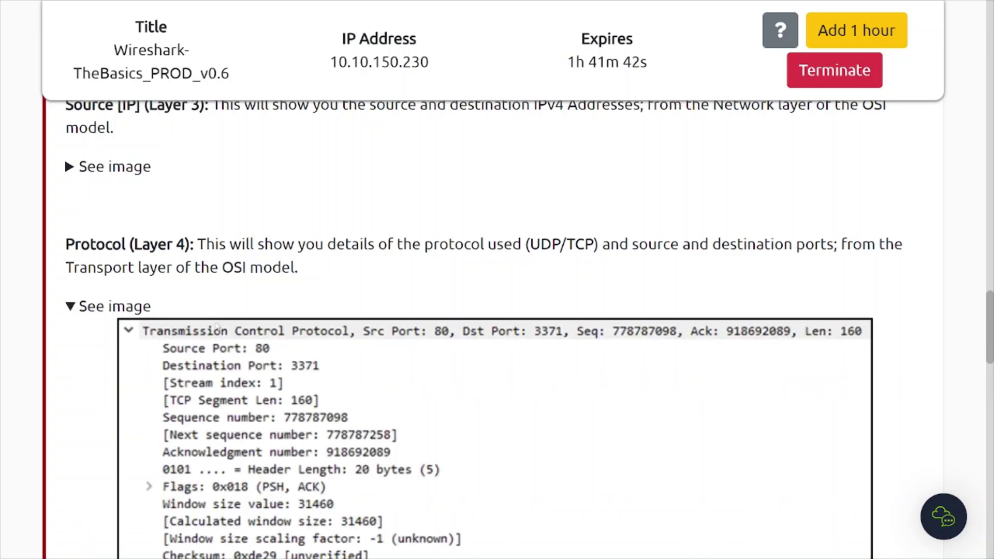
pyautogui.scroll(-3, 132, 309)
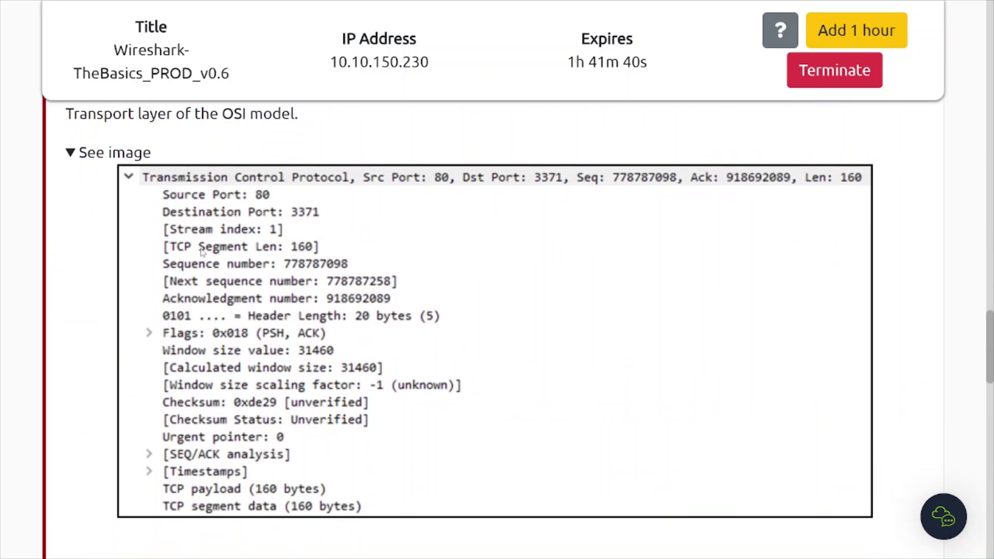
pyautogui.scroll(2, 233, 194)
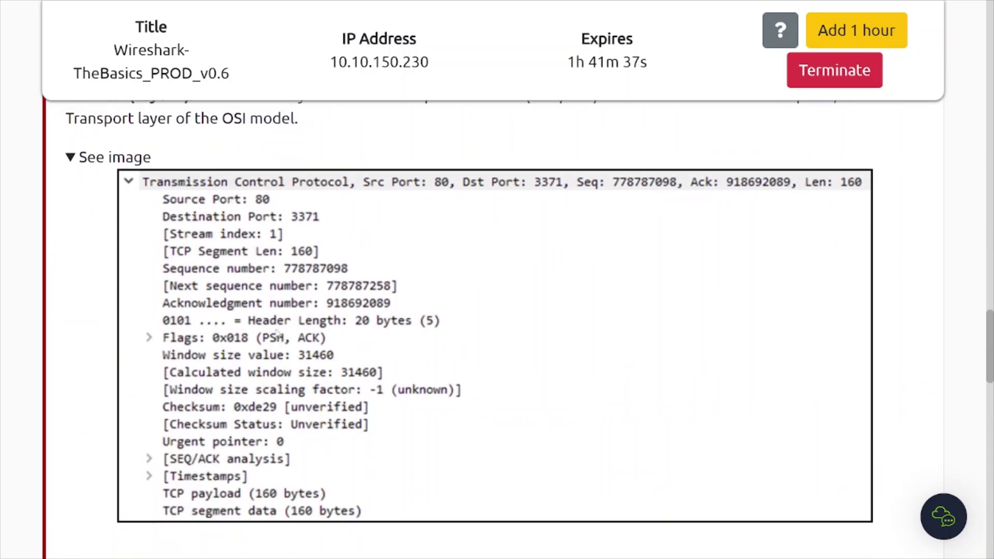
pyautogui.click(71, 238)
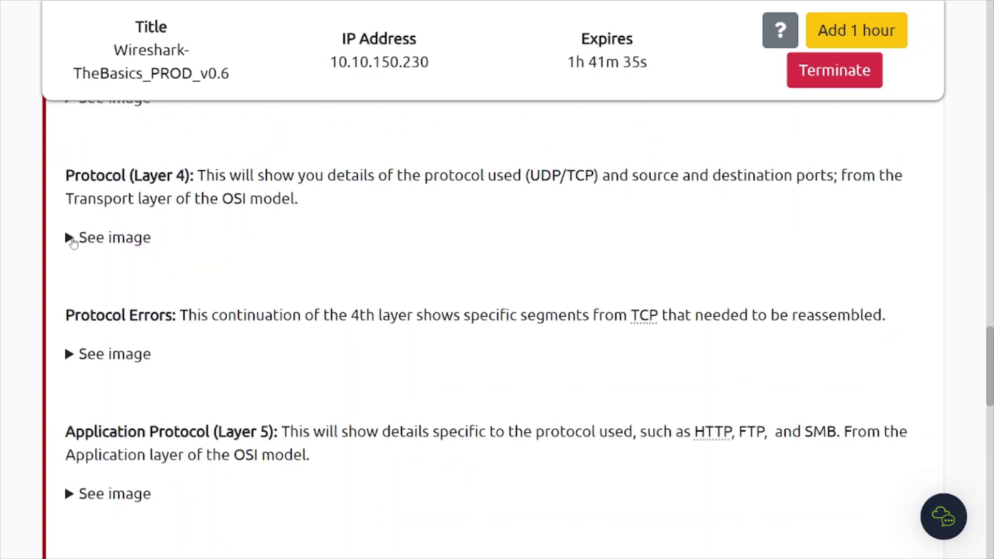
pyautogui.scroll(-2, 78, 321)
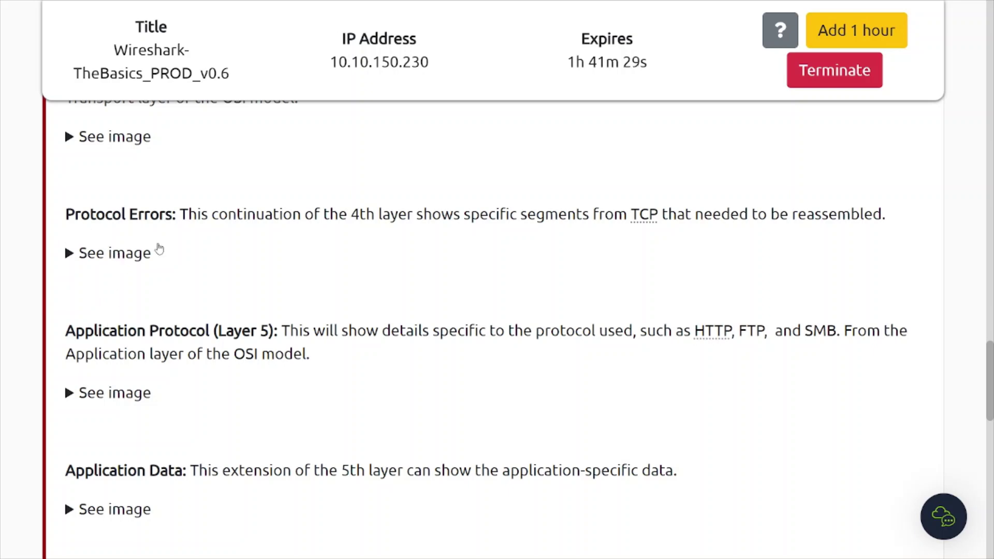
# View the example images for Protocol Errors and Application Protocol (Layer 5), collapsing each one again.
pyautogui.click(82, 253)
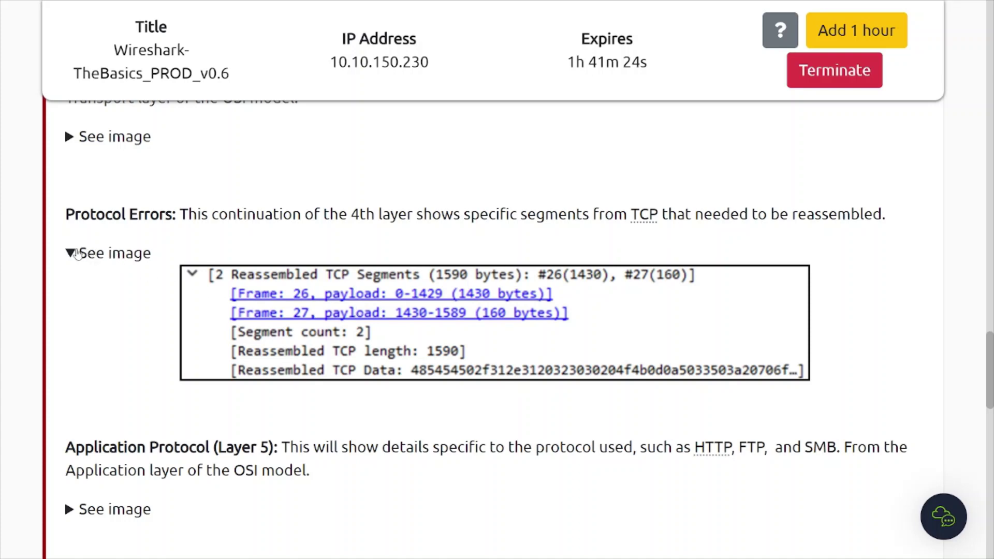
pyautogui.click(75, 254)
pyautogui.scroll(-2, 105, 353)
pyautogui.scroll(-1, 105, 353)
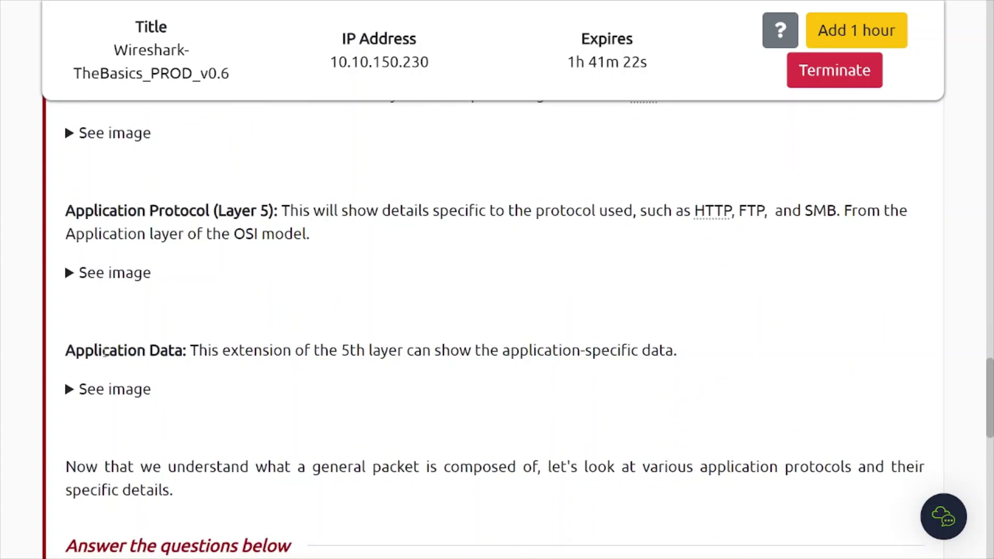
pyautogui.click(71, 274)
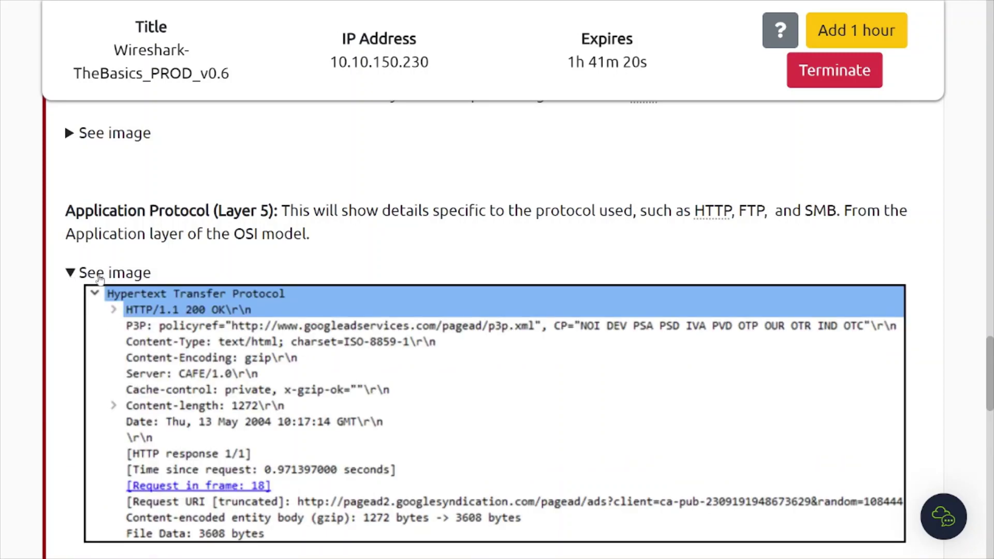
pyautogui.scroll(-1, 72, 279)
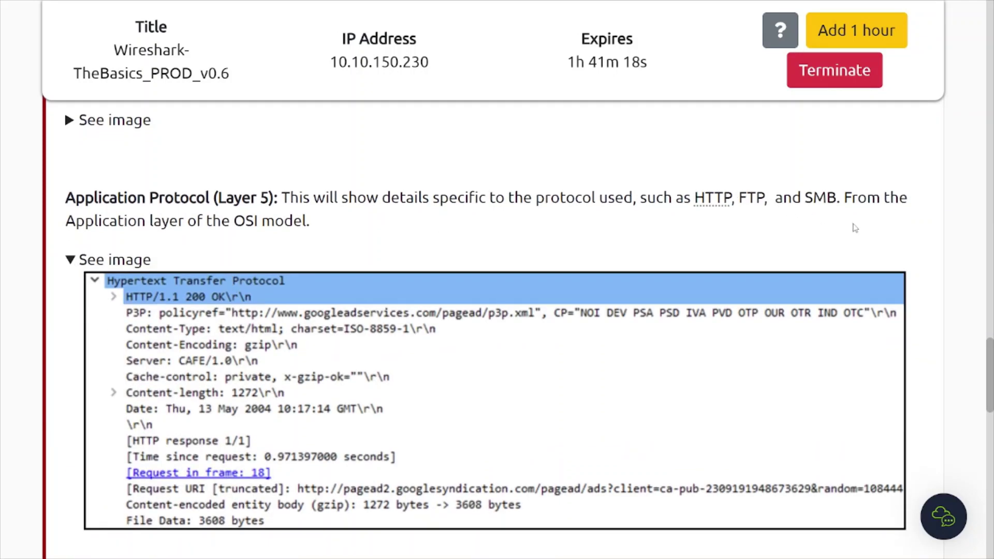
pyautogui.scroll(-2, 869, 232)
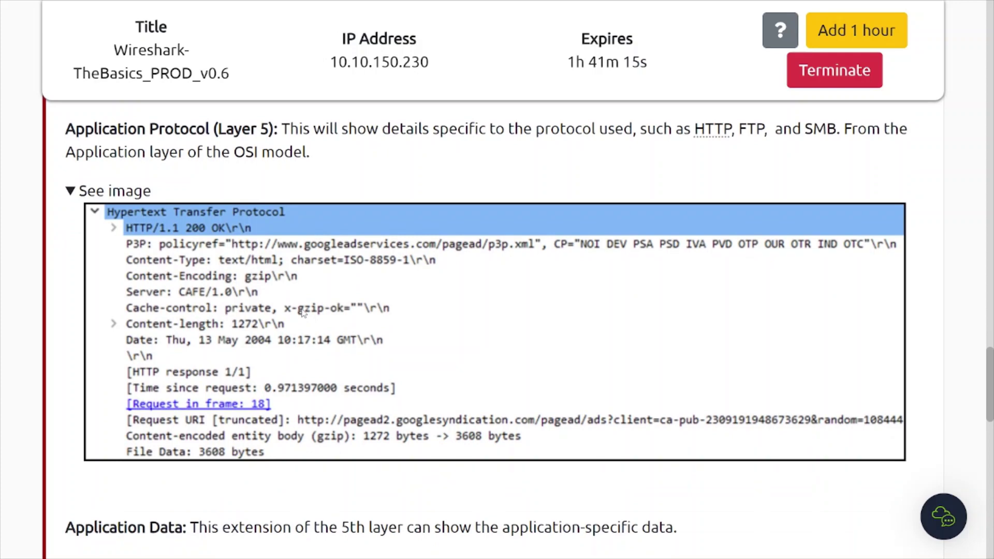
pyautogui.click(74, 195)
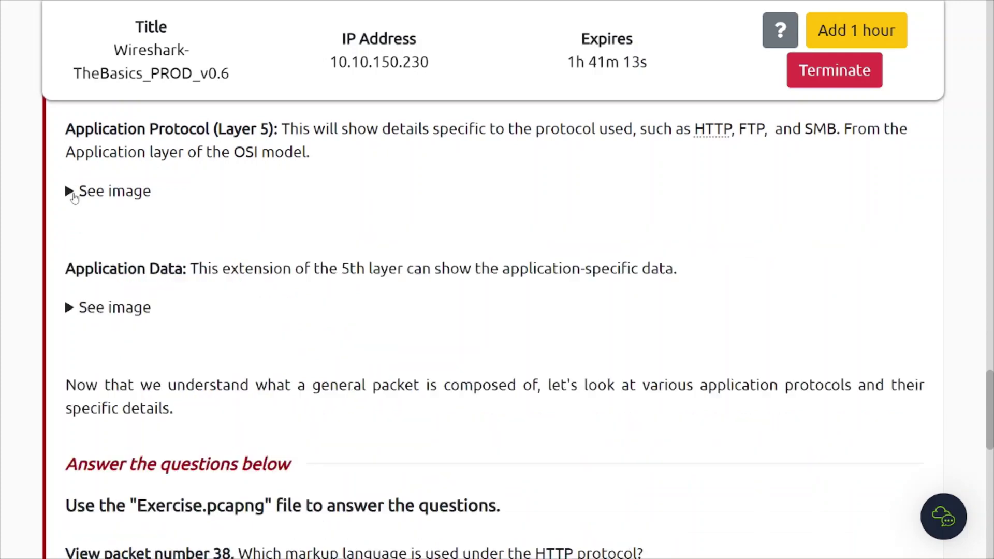
# View the example image for Application Data, and collapse it again.
pyautogui.click(70, 308)
pyautogui.scroll(-1, 151, 368)
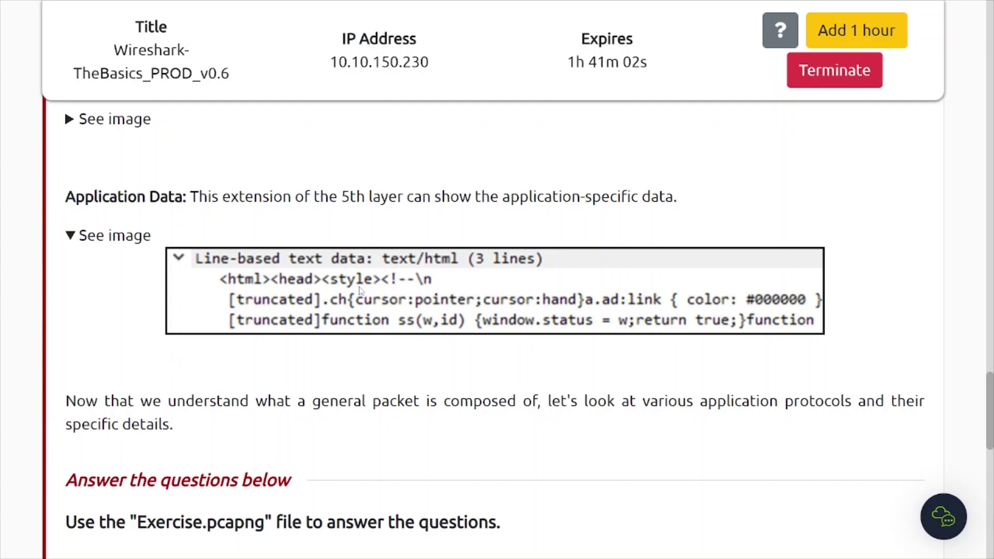
pyautogui.click(73, 236)
# Submit "extensible markup language" as the answer to which markup language packet 38 uses under the HTTP protocol.
pyautogui.scroll(-1, 125, 342)
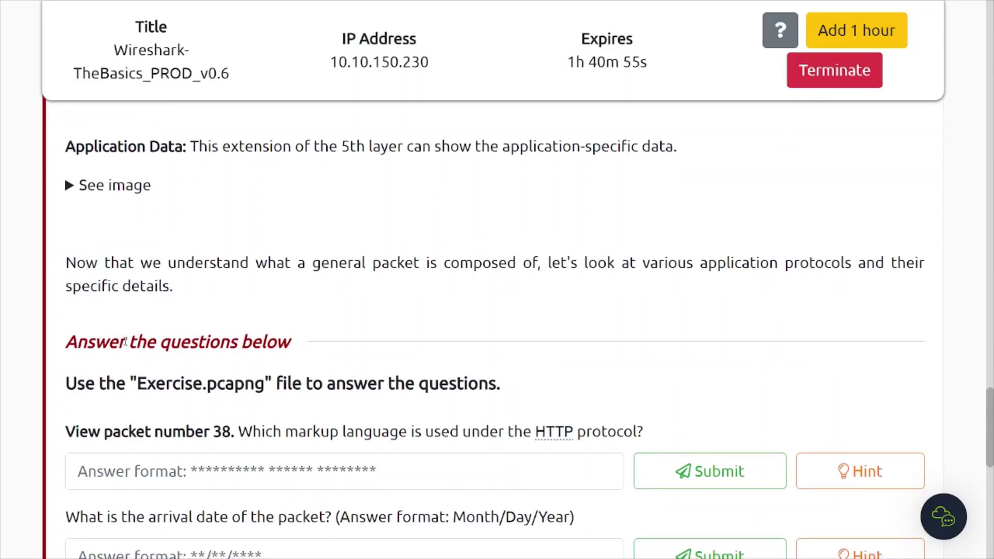
pyautogui.scroll(-2, 125, 341)
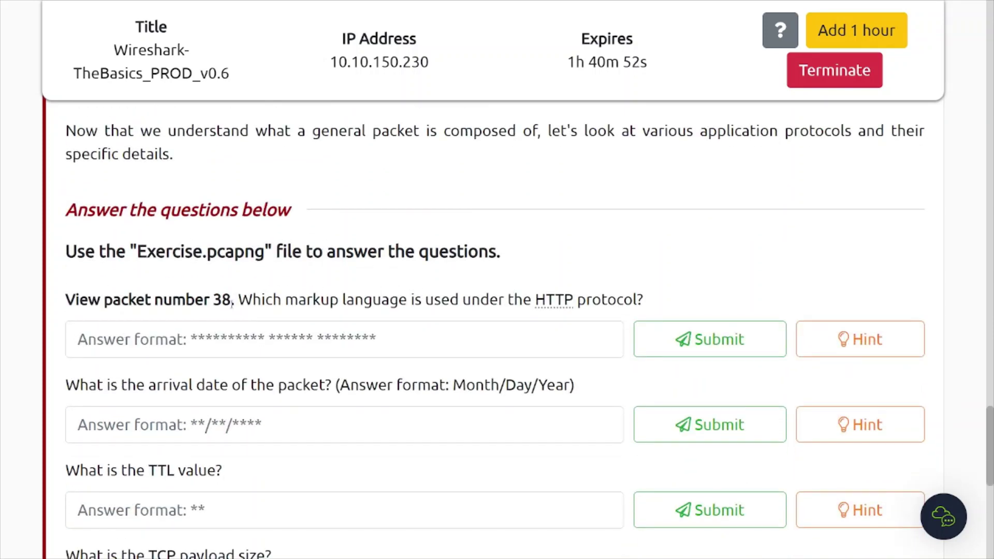
pyautogui.scroll(-2, 233, 302)
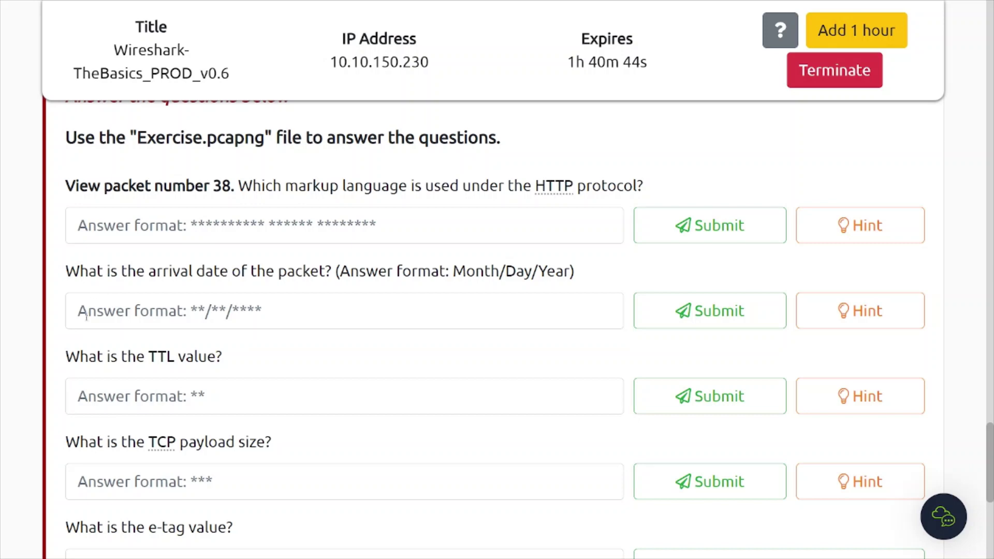
pyautogui.scroll(-1, 86, 316)
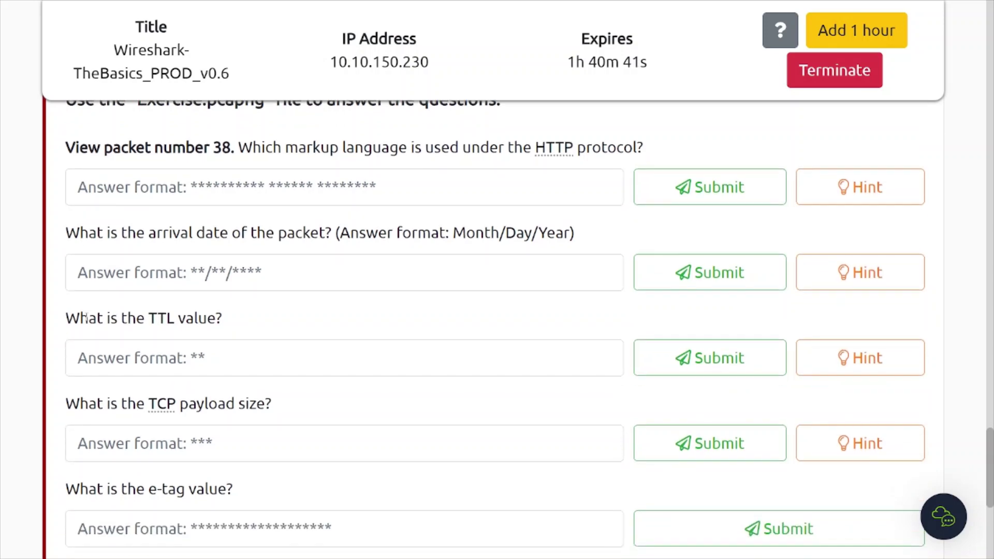
pyautogui.scroll(-3, 86, 317)
pyautogui.scroll(5, 86, 318)
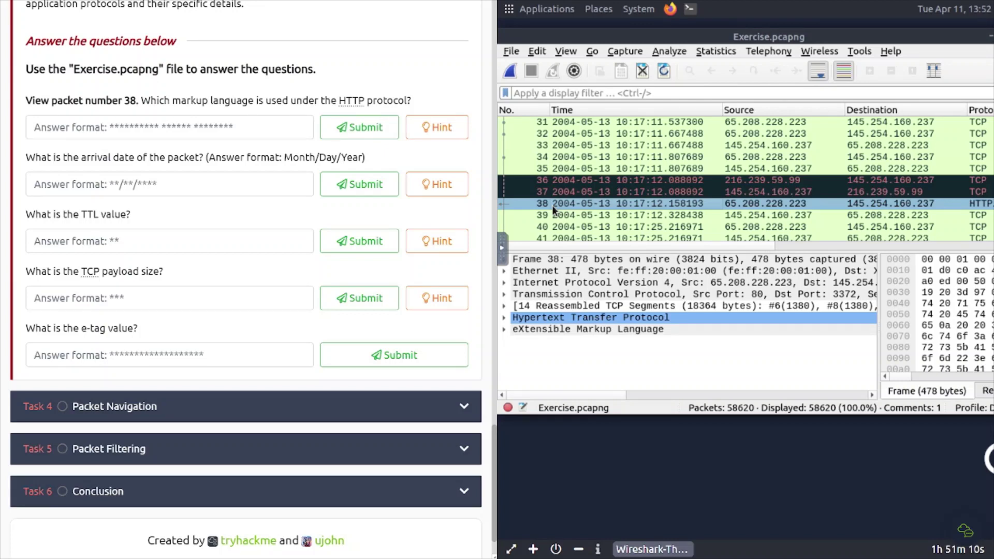
pyautogui.click(235, 135)
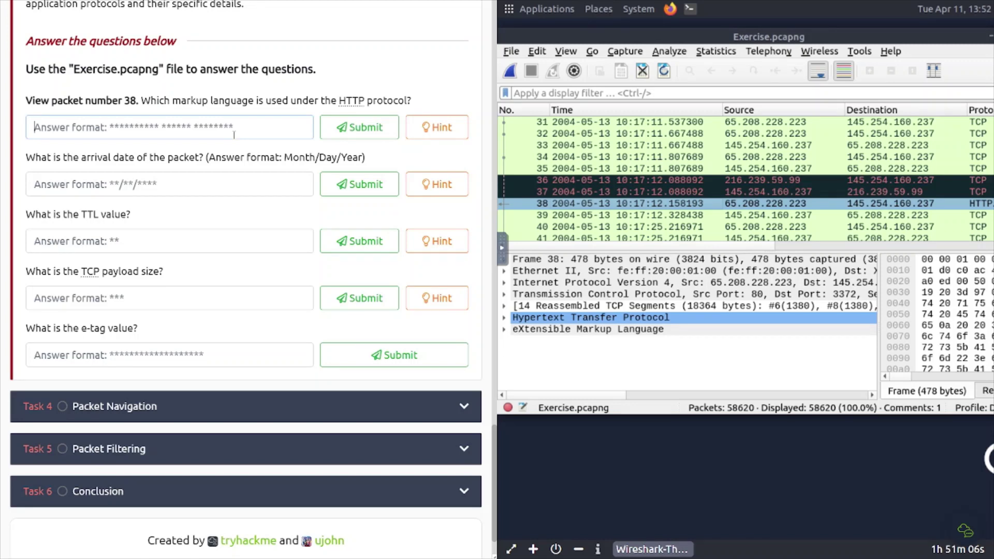
pyautogui.write('exte')
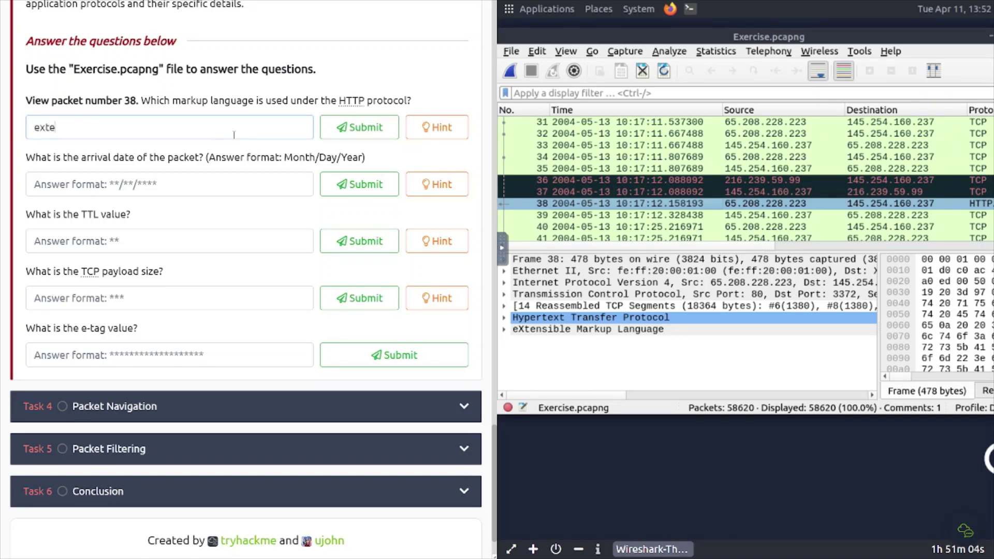
pyautogui.write('nsible markup langu')
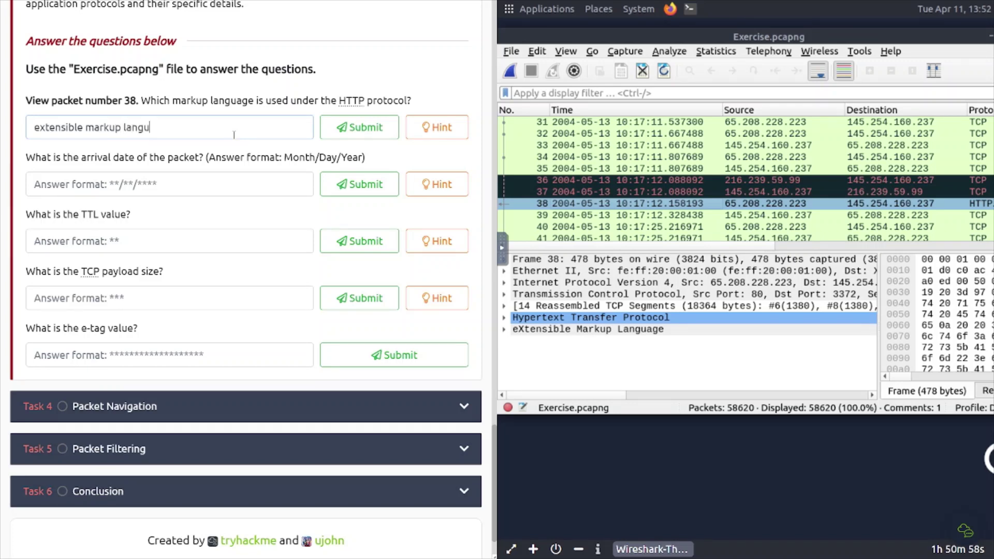
pyautogui.write('age')
pyautogui.press('Return')
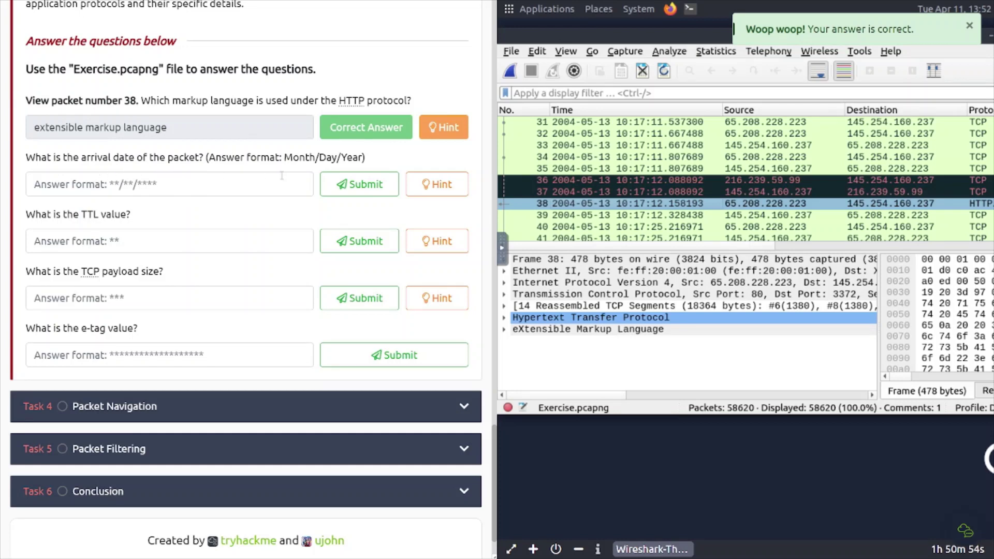
# Check the time display format options for the packet list in Wireshark without changing the format.
pyautogui.click(567, 51)
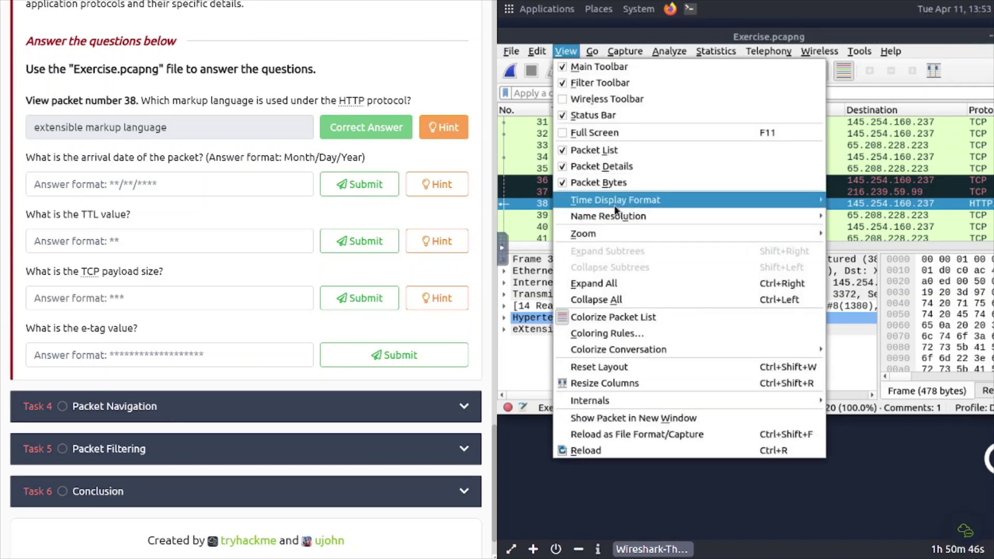
pyautogui.moveTo(615, 203)
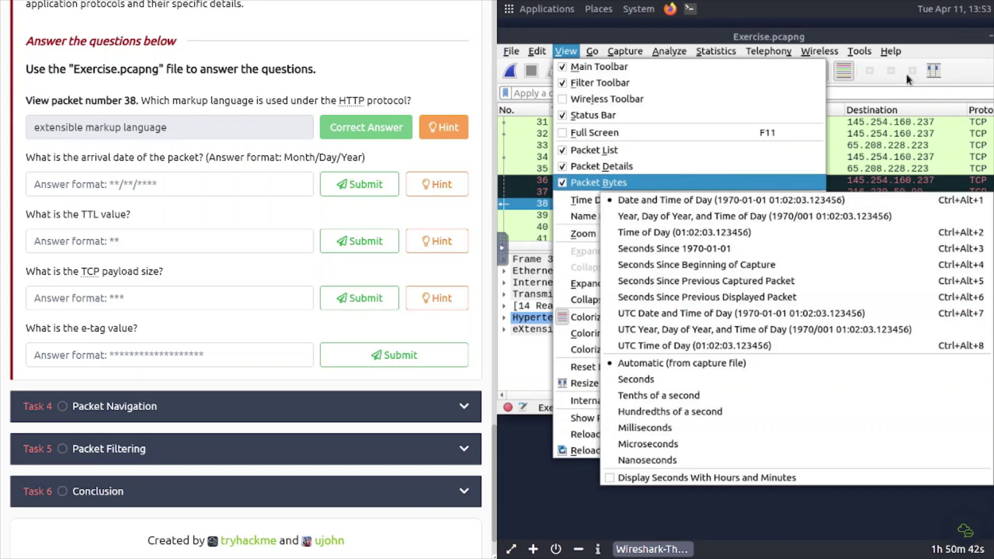
pyautogui.click(919, 48)
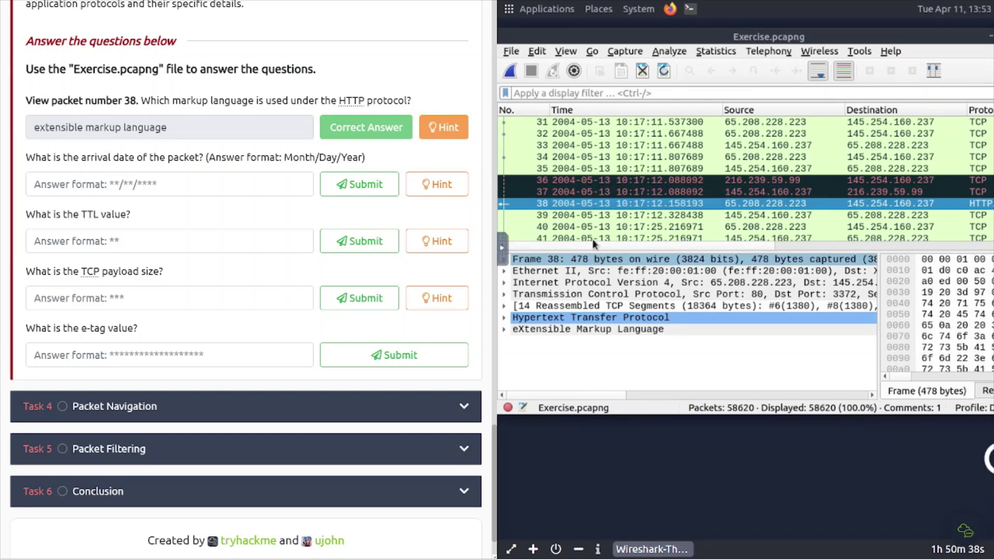
# Submit 05/13/2004 as the answer for the packet's arrival date.
pyautogui.click(240, 184)
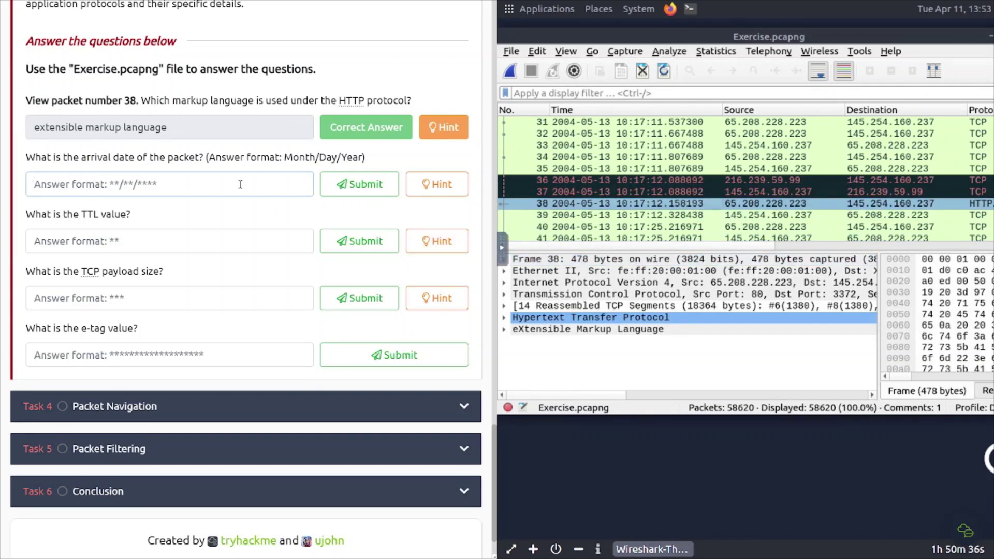
pyautogui.write('0')
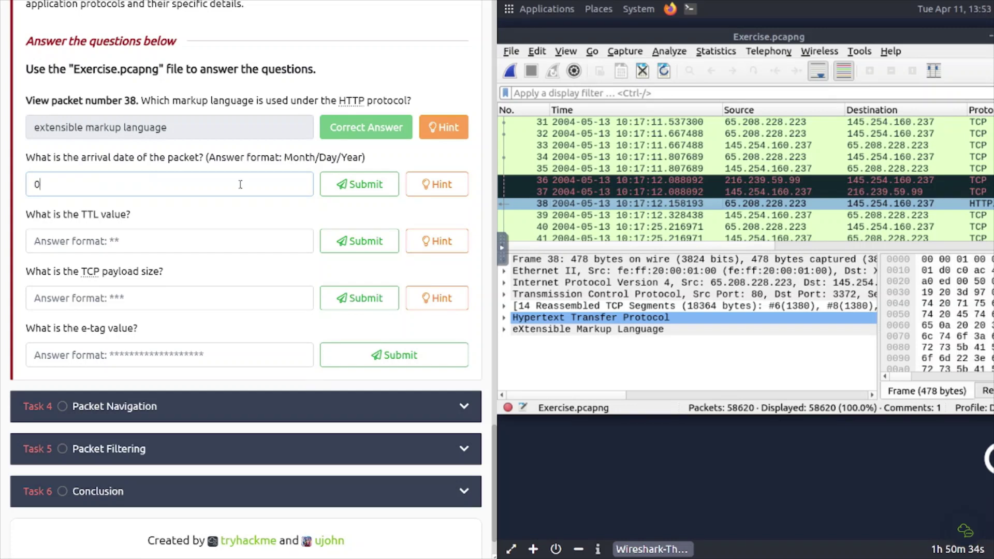
pyautogui.write('5/13/2004')
pyautogui.press('Return')
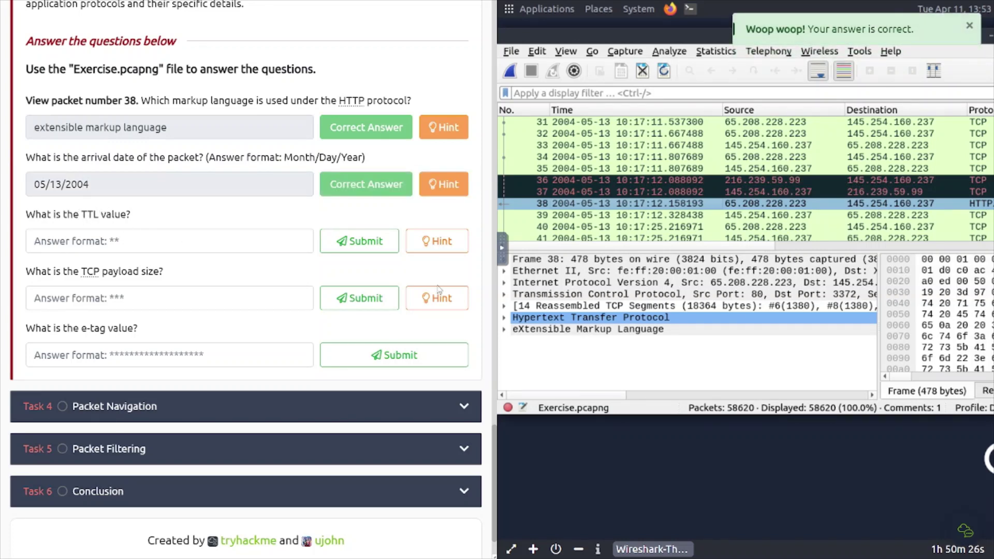
# Look up the time to live in packet 38's Internet Protocol Version 4 details and submit 47 as the TTL value.
pyautogui.click(504, 283)
pyautogui.click(559, 307)
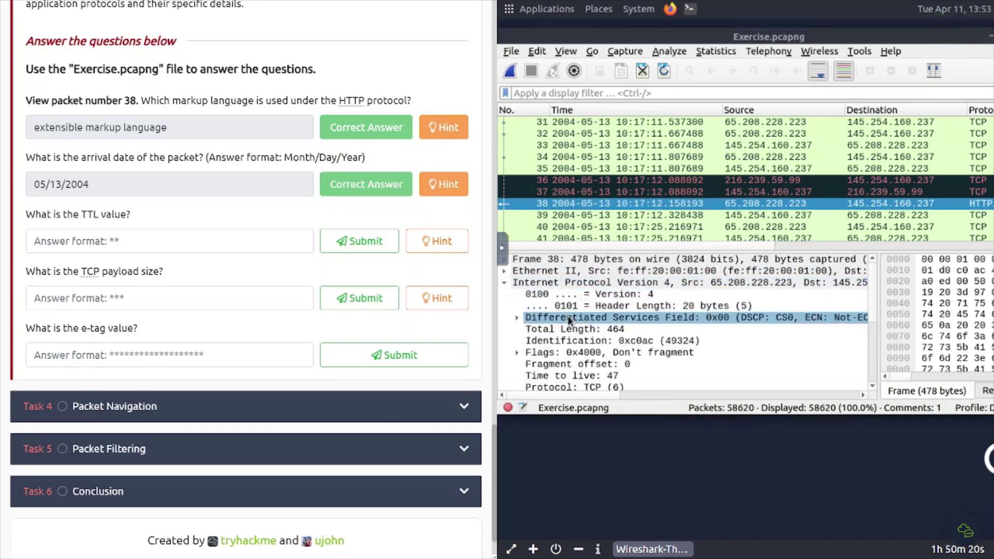
pyautogui.scroll(-2, 558, 311)
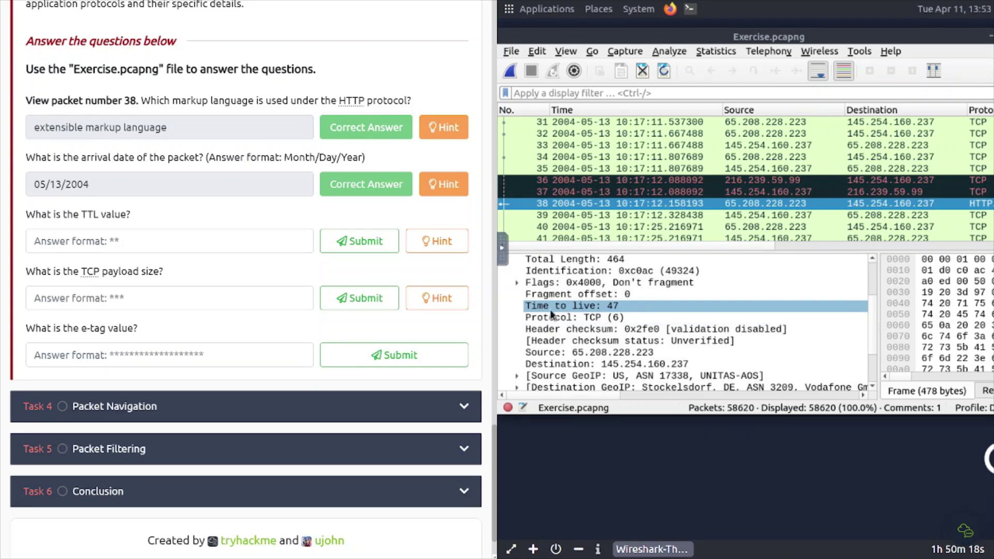
pyautogui.click(265, 244)
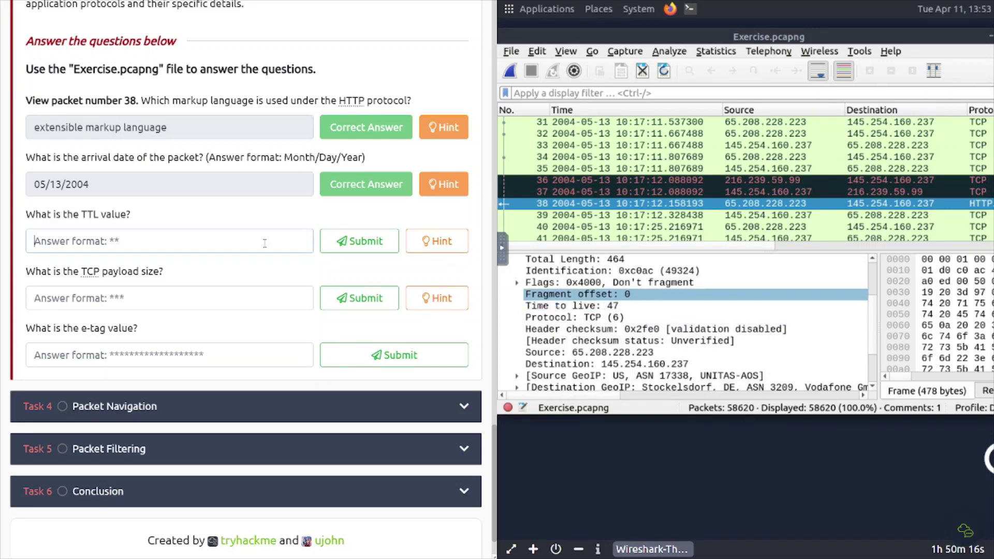
pyautogui.write('47')
pyautogui.press('Return')
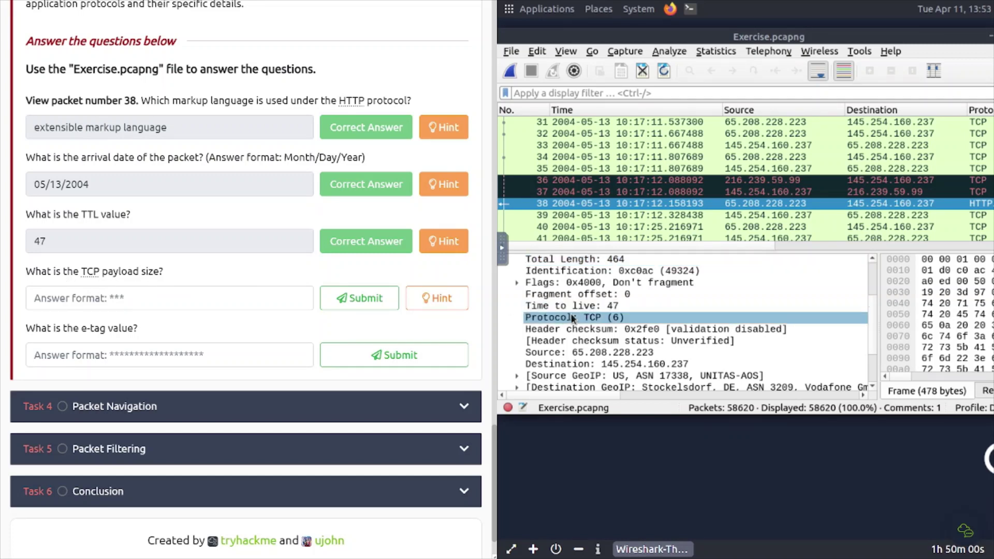
# Collapse packet 38's Internet Protocol Version 4 details and expand its Transmission Control Protocol details.
pyautogui.scroll(1, 548, 309)
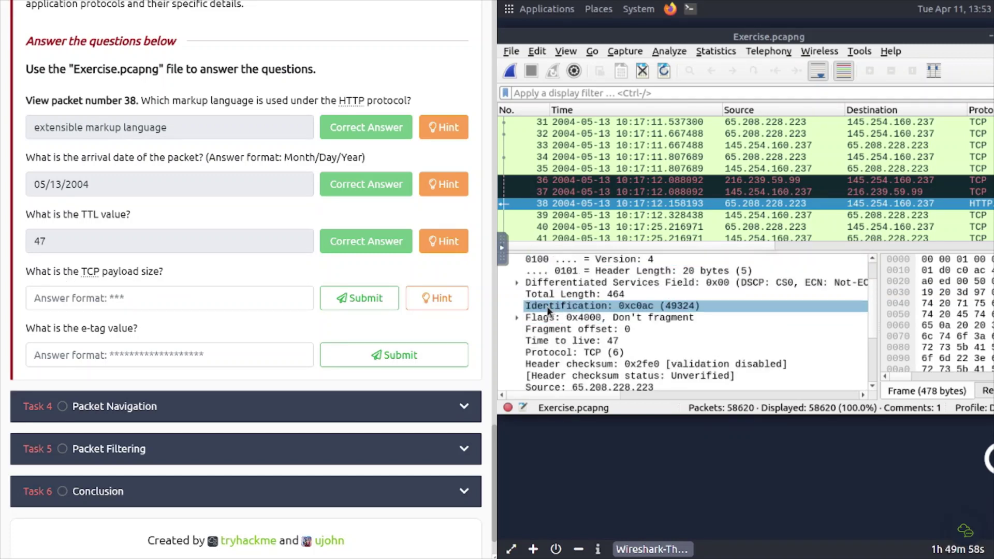
pyautogui.scroll(1, 547, 306)
pyautogui.click(505, 282)
pyautogui.click(504, 282)
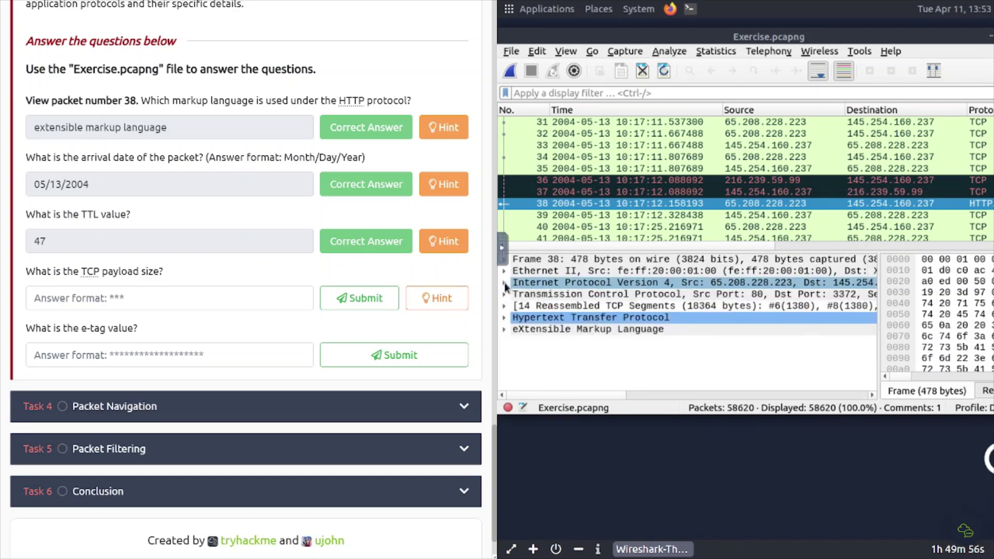
pyautogui.click(507, 294)
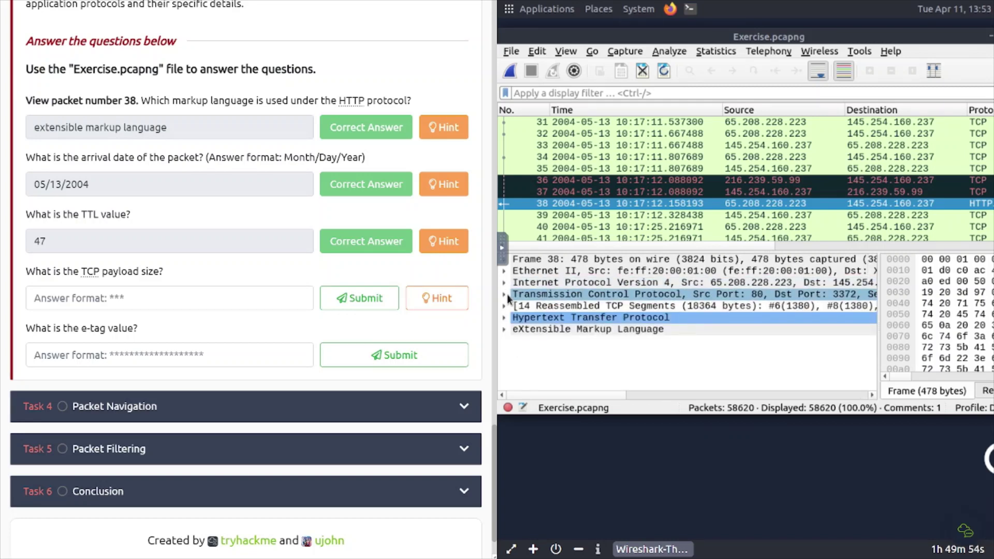
pyautogui.click(505, 294)
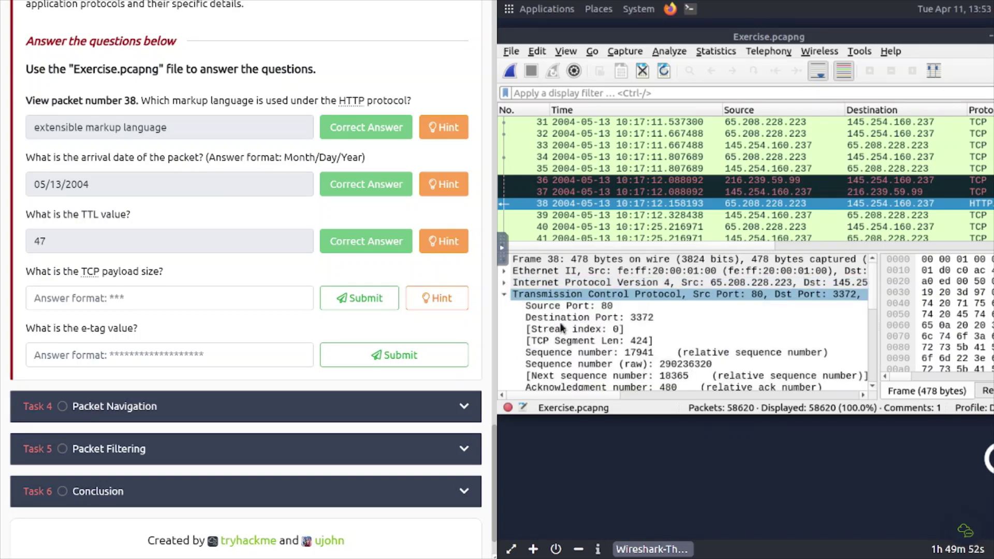
# Find the TCP payload entry in packet 38's Transmission Control Protocol details and submit 424 as the TCP payload size.
pyautogui.click(564, 330)
pyautogui.scroll(-1, 563, 325)
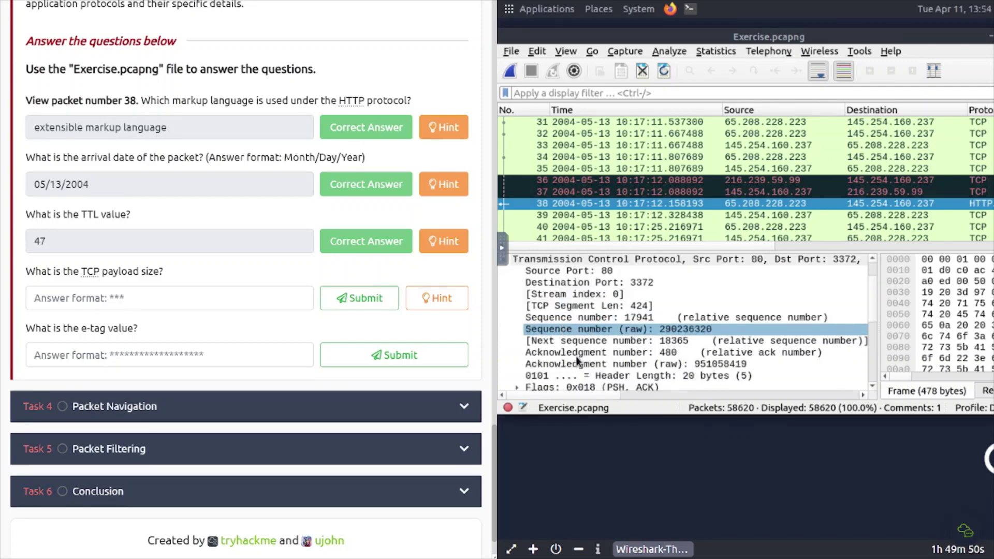
pyautogui.scroll(-1, 576, 356)
pyautogui.scroll(-1, 576, 356)
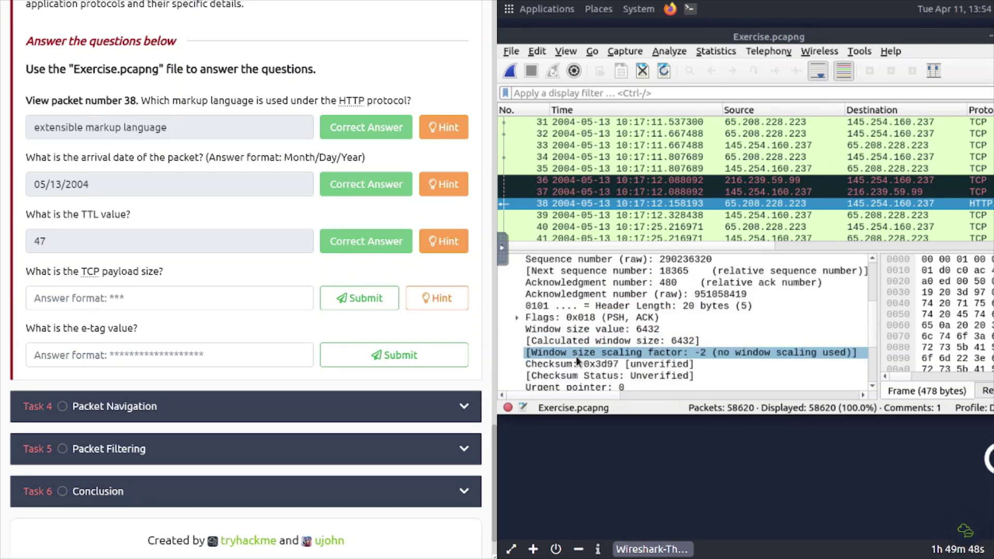
pyautogui.scroll(-1, 576, 357)
pyautogui.scroll(-1, 575, 356)
pyautogui.scroll(-1, 576, 356)
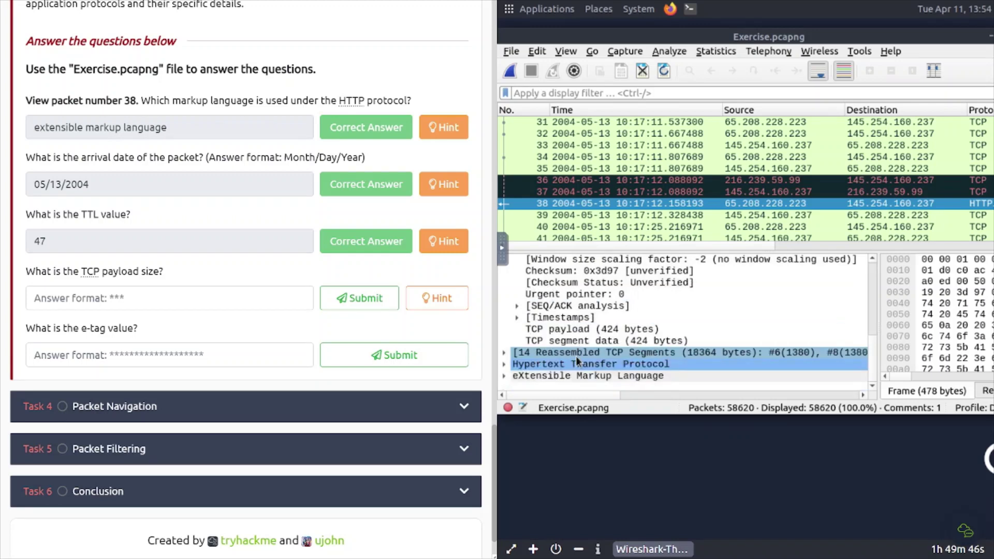
pyautogui.click(254, 301)
pyautogui.write('424')
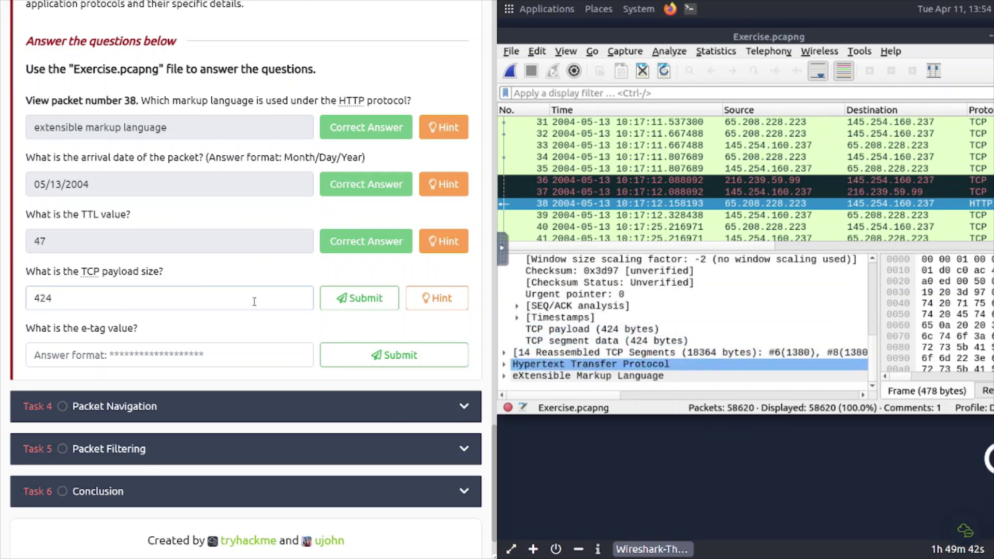
pyautogui.press('Return')
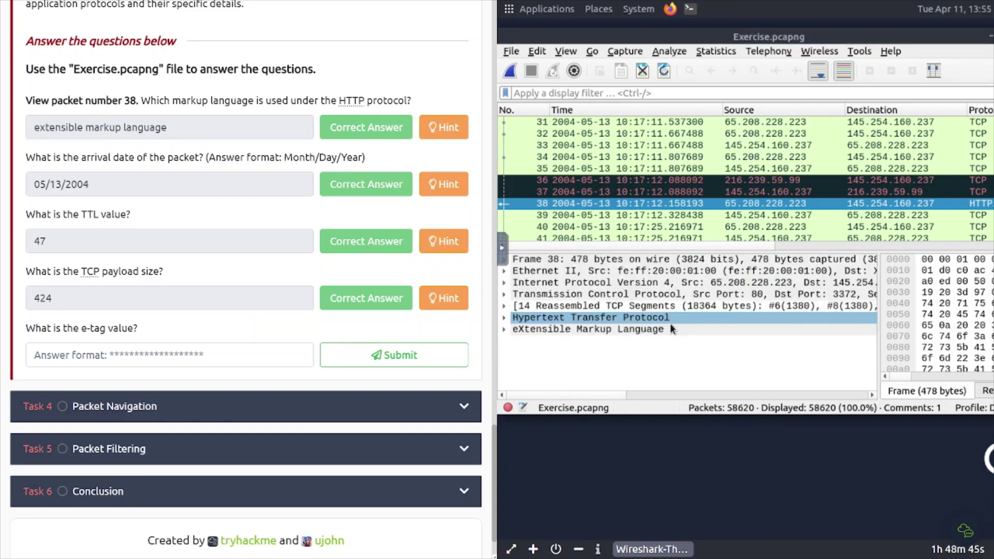
# Expand packet 38's Hypertext Transfer Protocol details and copy its ETag entry to the clipboard.
pyautogui.click(505, 318)
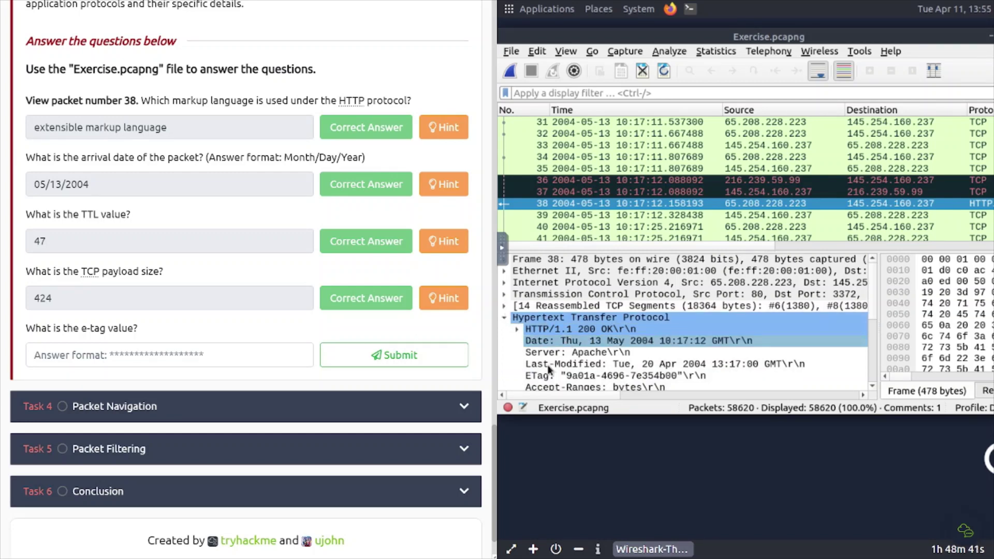
pyautogui.click(575, 374)
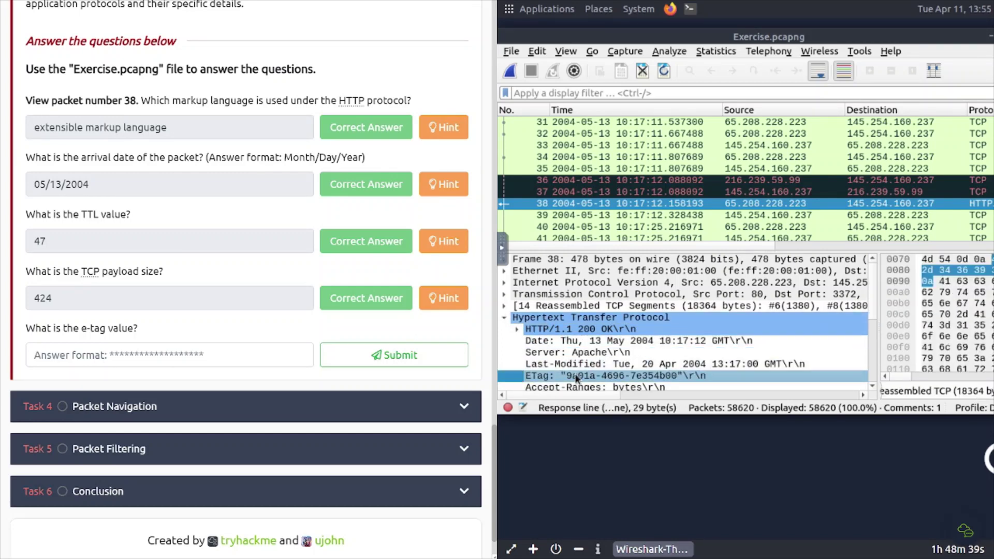
pyautogui.rightClick(575, 374)
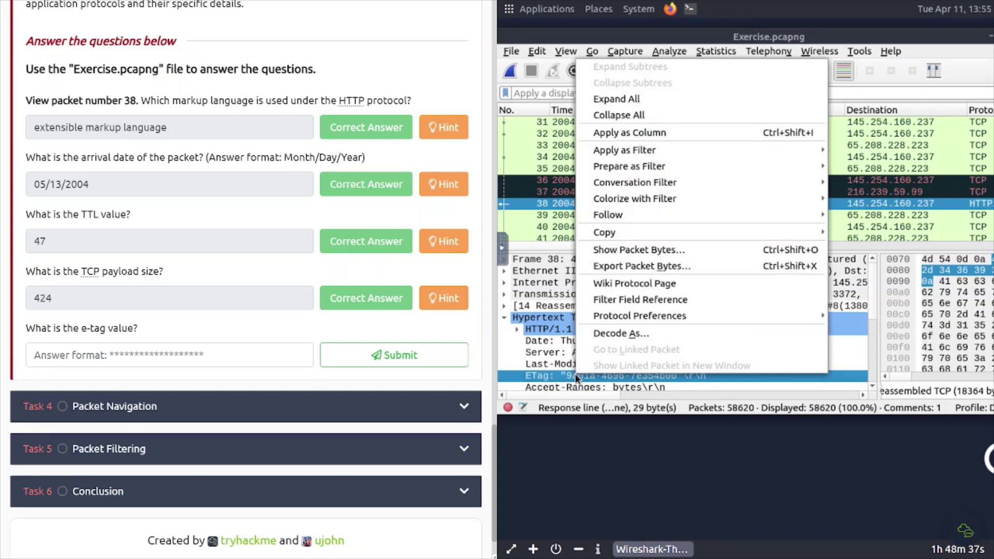
pyautogui.moveTo(695, 230)
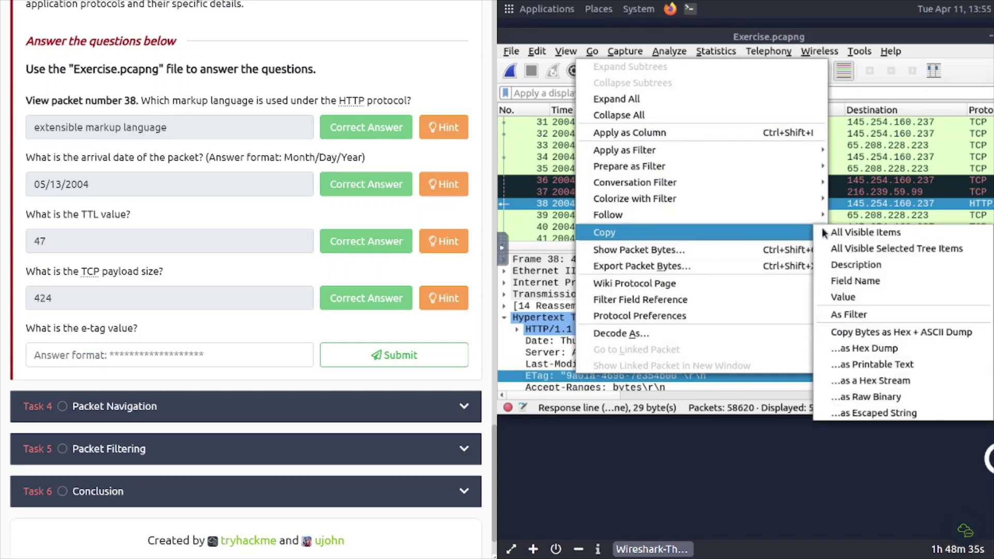
pyautogui.click(870, 300)
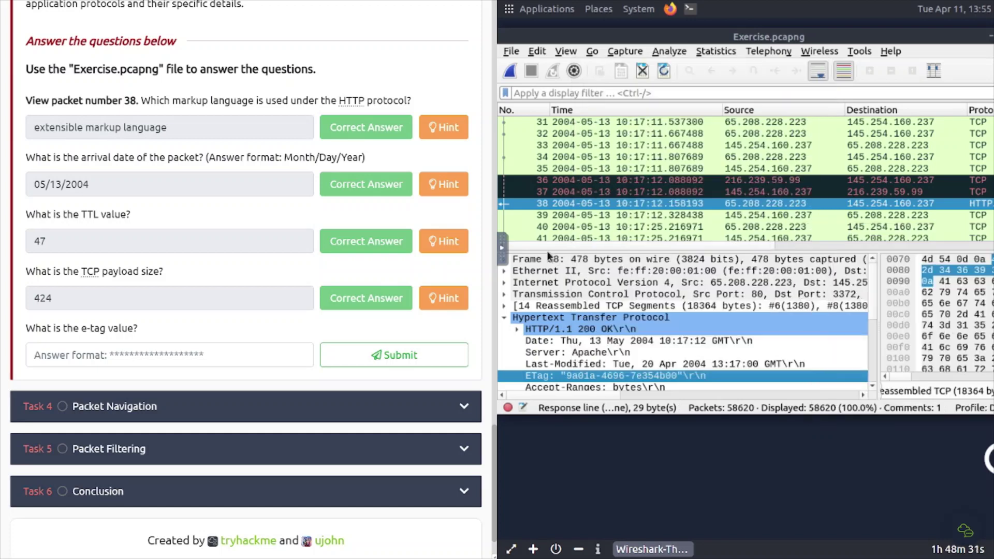
# Take the ETag value without its label and quotes from the remote clipboard and submit 9a01a-4696-7e354b00 as the e-tag answer.
pyautogui.click(501, 249)
pyautogui.click(509, 288)
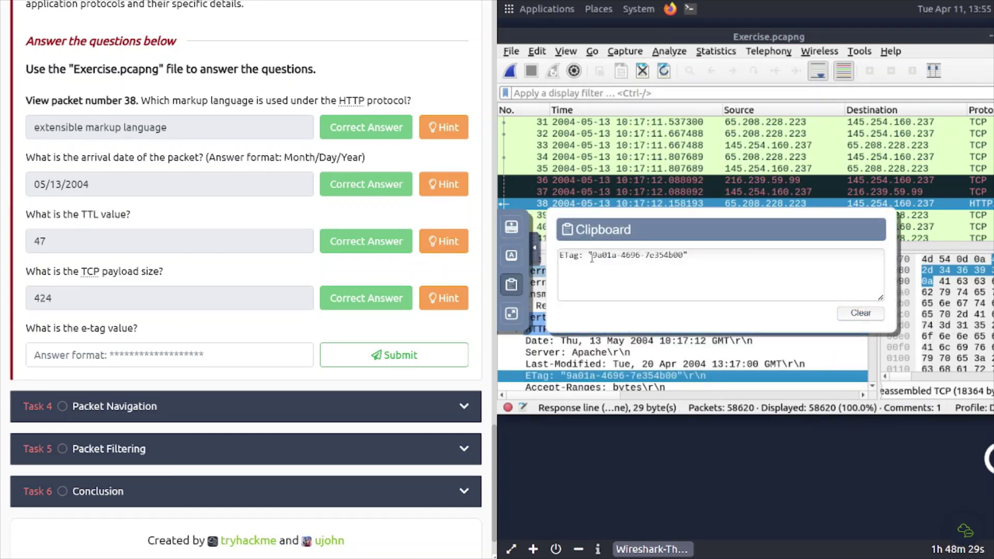
pyautogui.moveTo(594, 259); pyautogui.dragTo(689, 259)
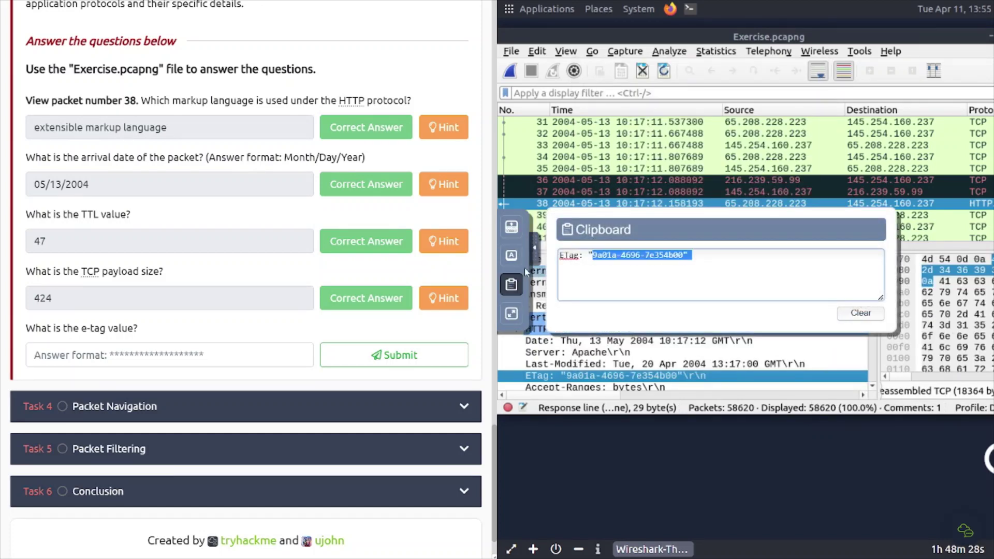
pyautogui.click(617, 265)
pyautogui.moveTo(593, 255); pyautogui.dragTo(683, 257)
pyautogui.click(189, 363)
pyautogui.hotkey('ctrl', 'v')
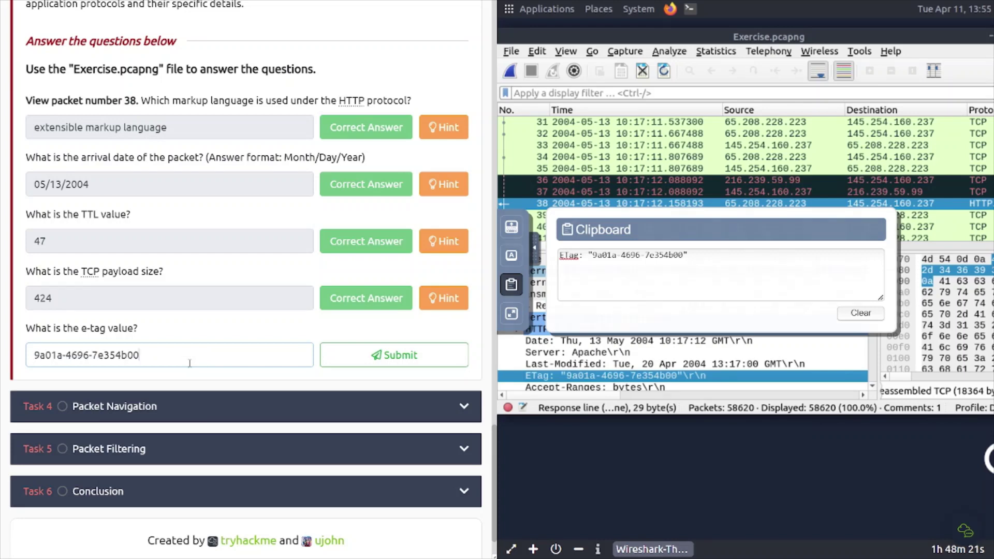
pyautogui.press('Return')
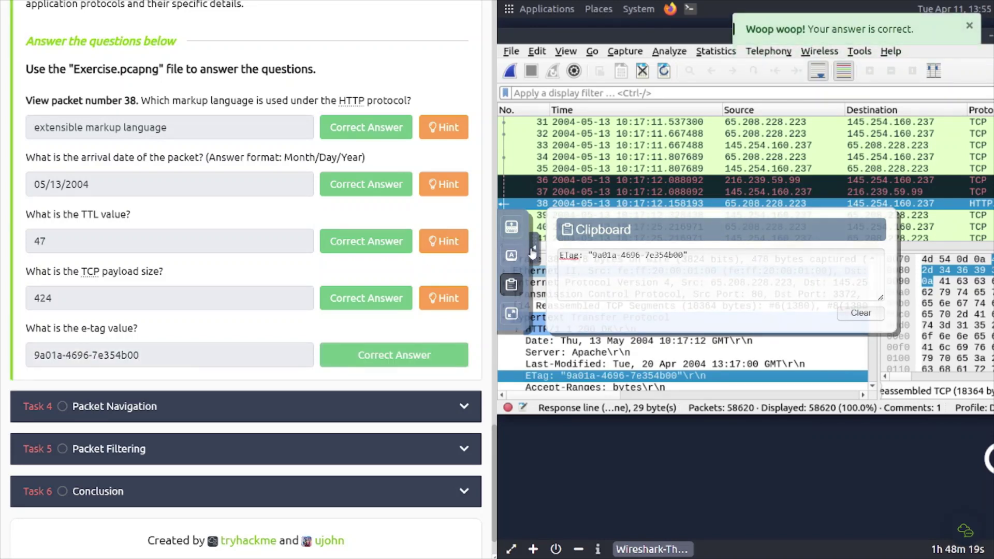
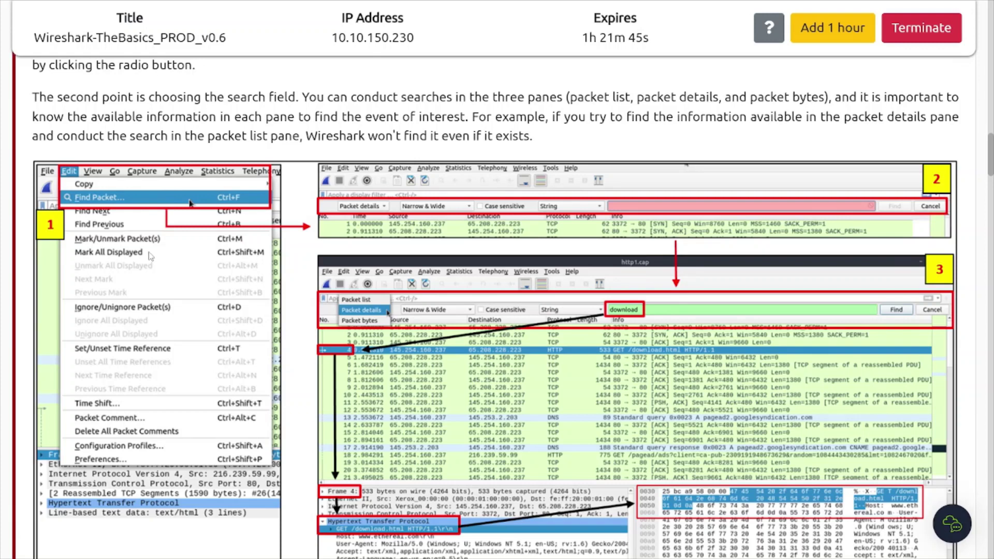
# Read the Packet Navigation task's sections on finding packets by search field and on marking packets.
pyautogui.scroll(-1, 72, 205)
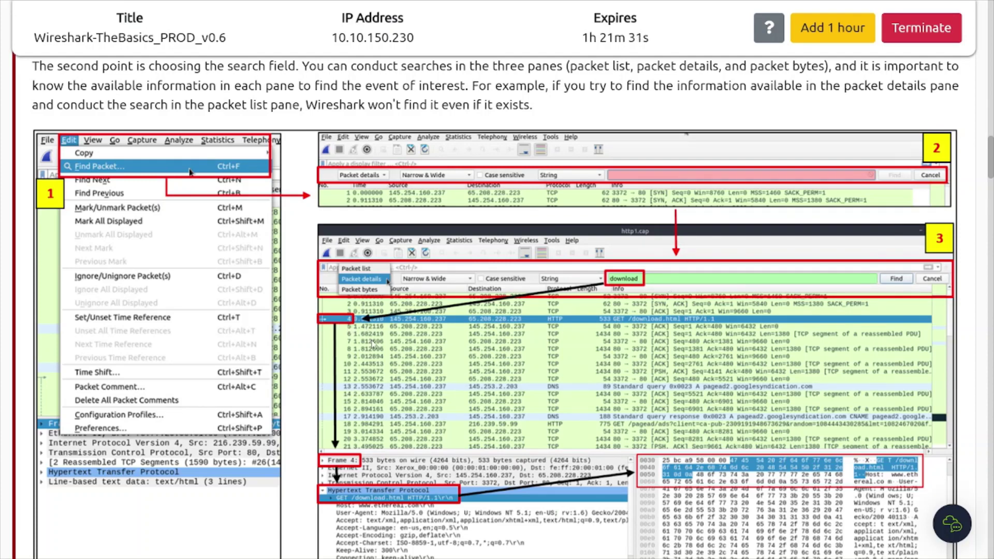
pyautogui.scroll(-2, 373, 343)
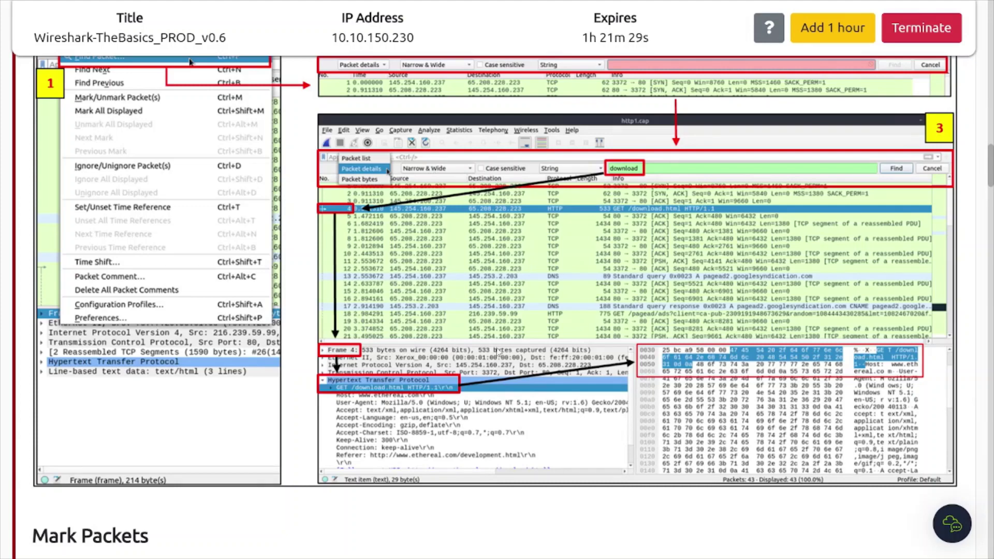
pyautogui.scroll(-3, 484, 337)
pyautogui.scroll(-3, 232, 418)
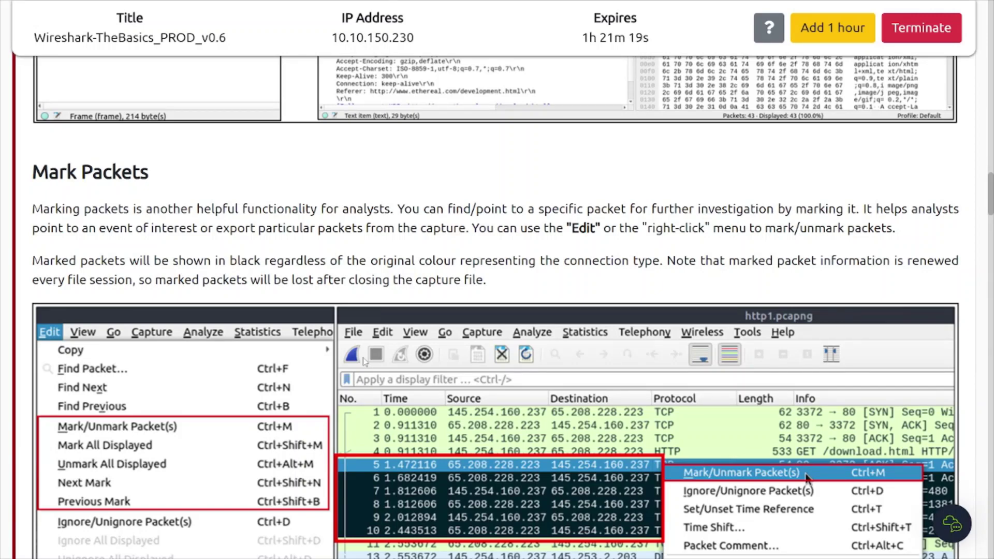
pyautogui.scroll(-2, 364, 361)
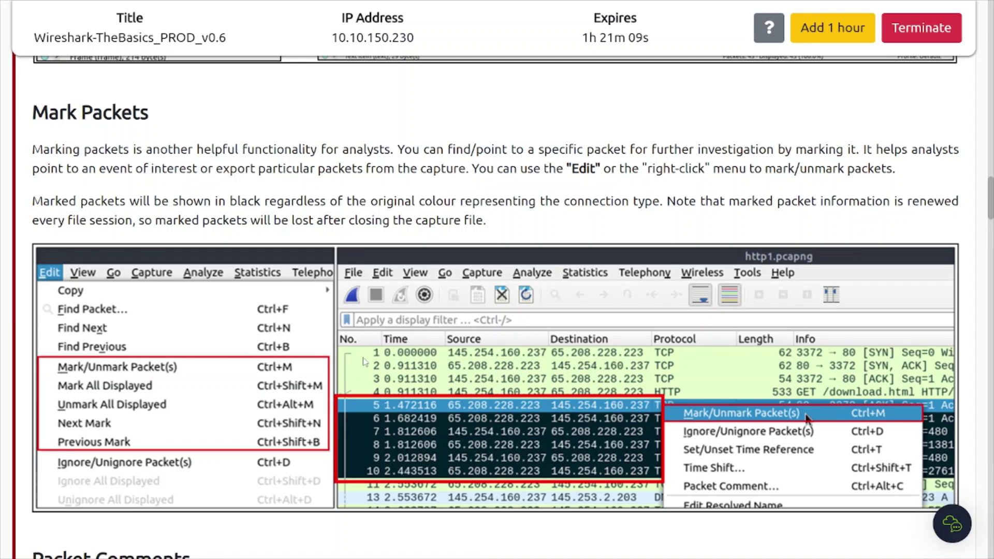
pyautogui.scroll(-1, 364, 361)
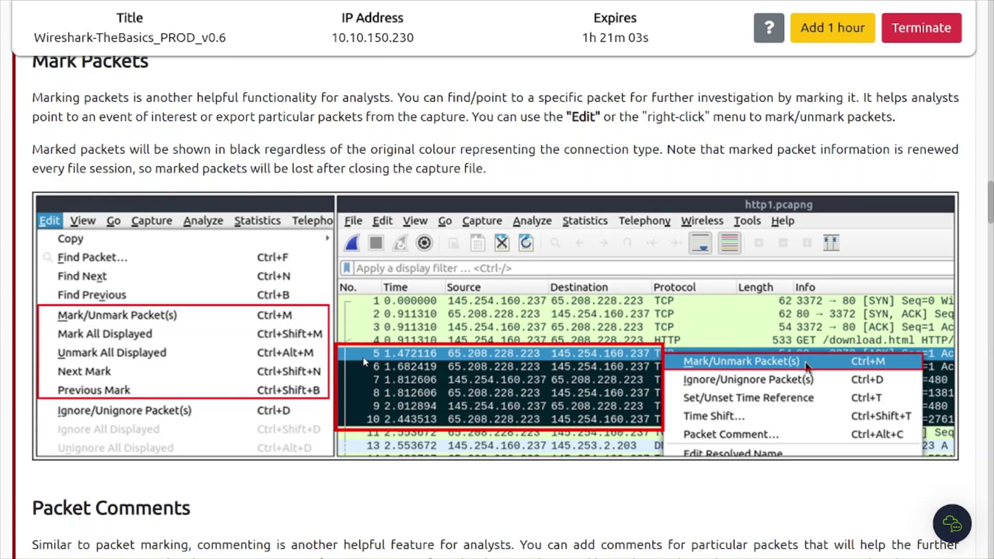
pyautogui.scroll(-3, 362, 356)
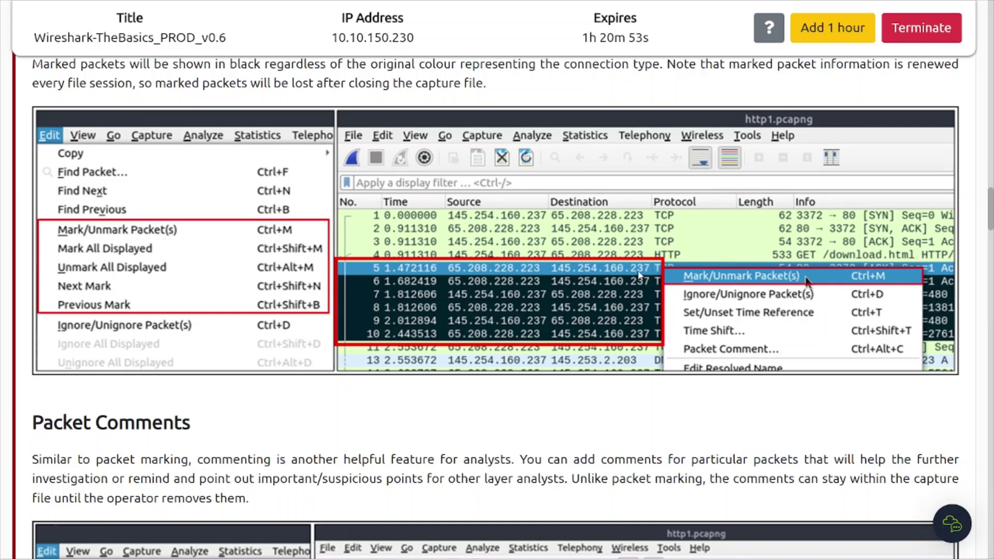
pyautogui.scroll(-2, 403, 309)
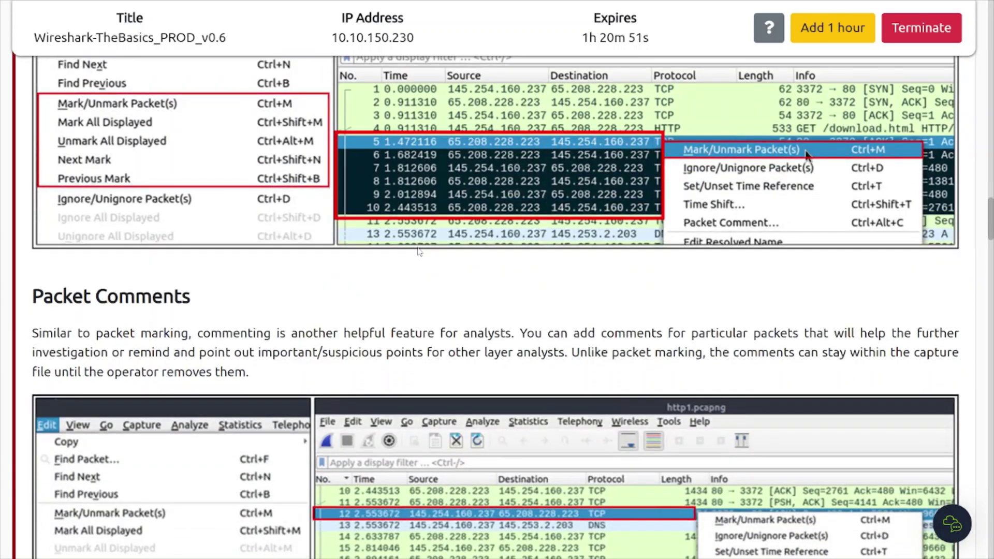
# Read the Packet Comments section and examine its example of adding a comment to packet 12.
pyautogui.scroll(-3, 417, 249)
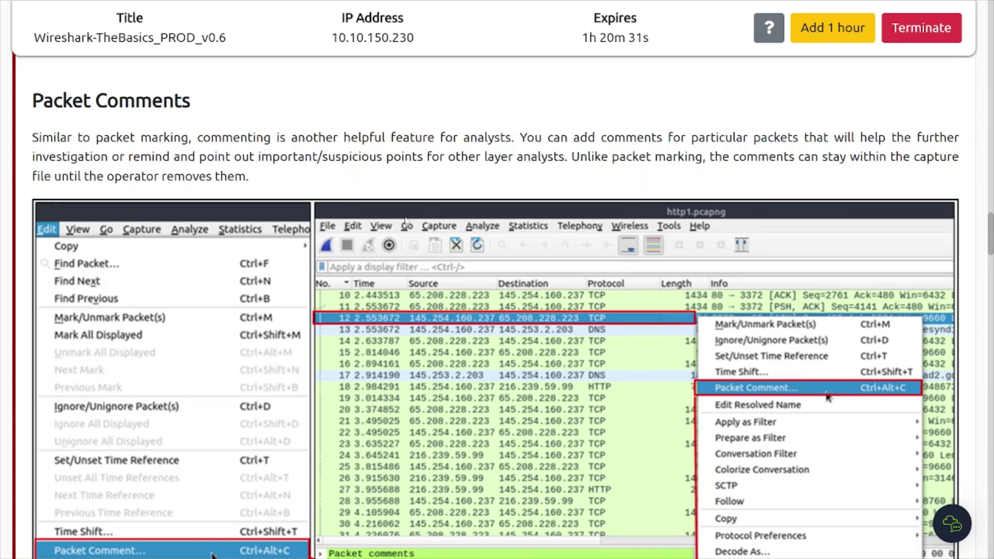
pyautogui.scroll(-1, 266, 296)
pyautogui.scroll(-2, 266, 296)
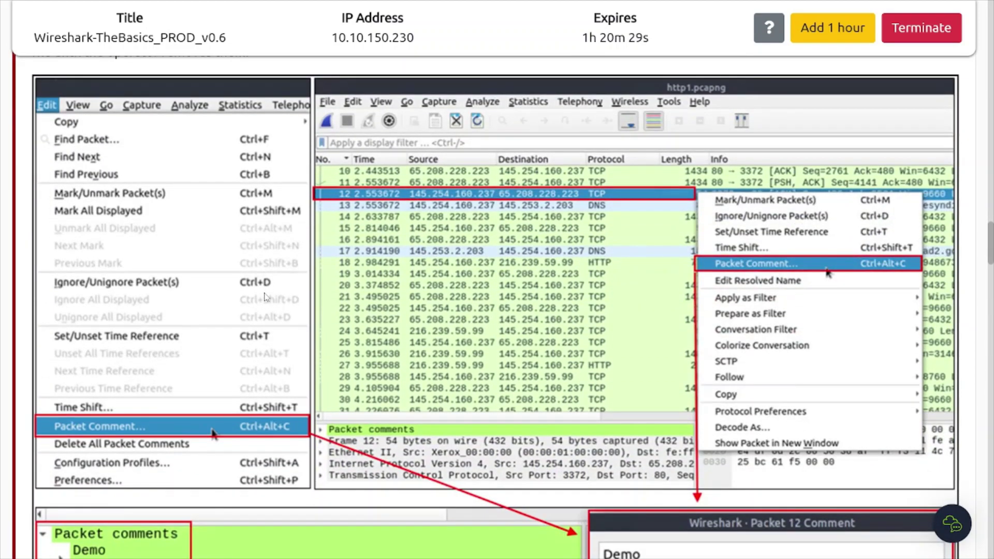
pyautogui.scroll(-1, 266, 296)
pyautogui.scroll(1, 266, 297)
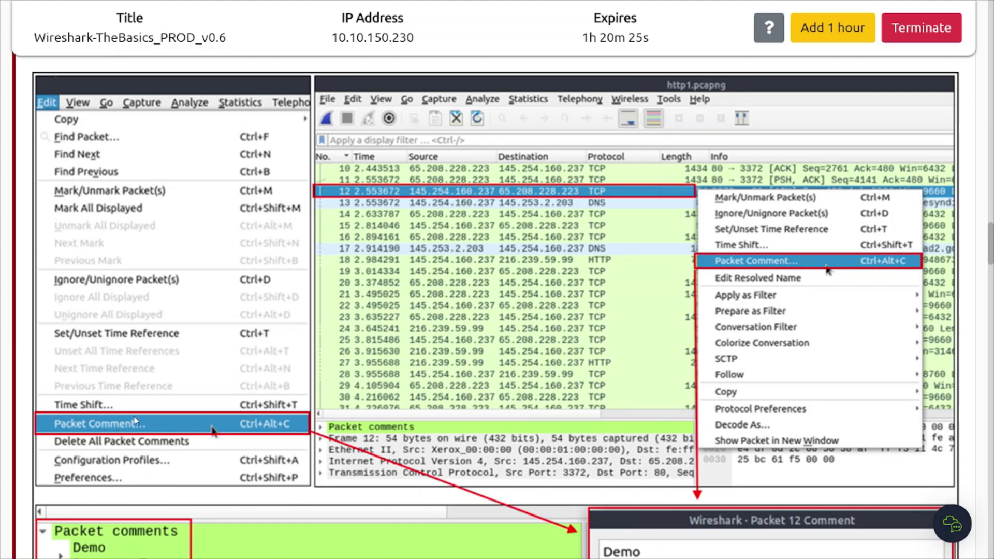
pyautogui.scroll(-4, 243, 422)
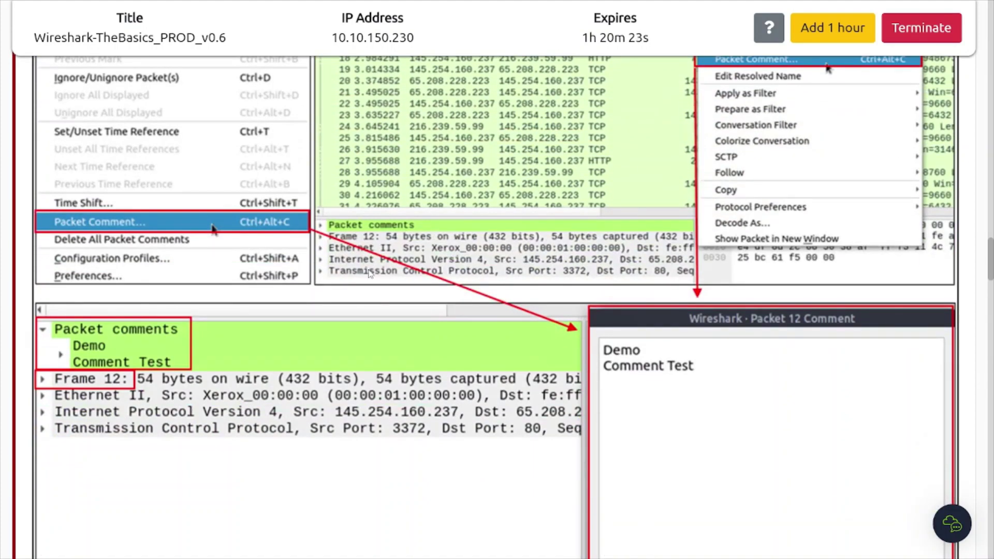
pyautogui.scroll(-2, 372, 275)
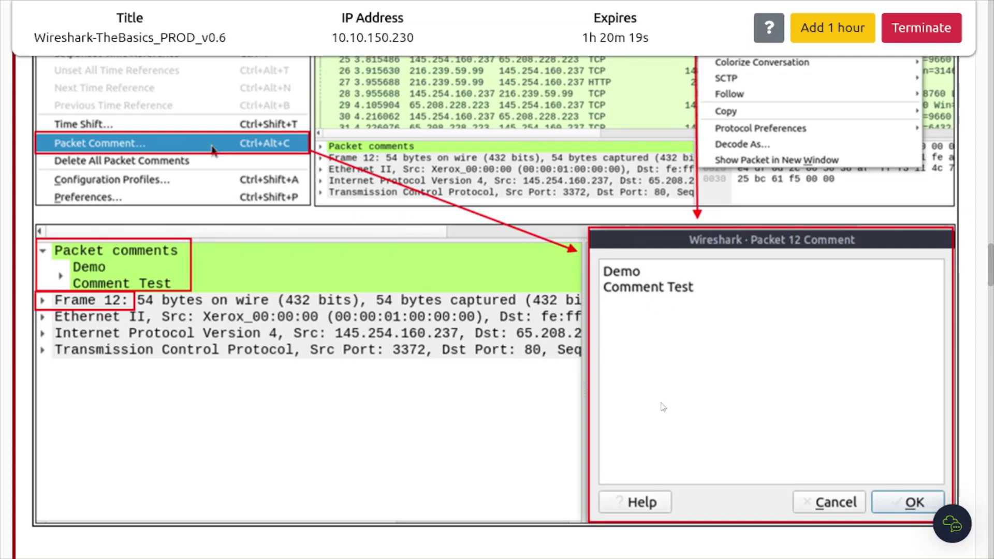
# Read the sections on exporting specified packets and exporting transferred objects, including the packet range and HTTP object list examples.
pyautogui.scroll(-10, 400, 357)
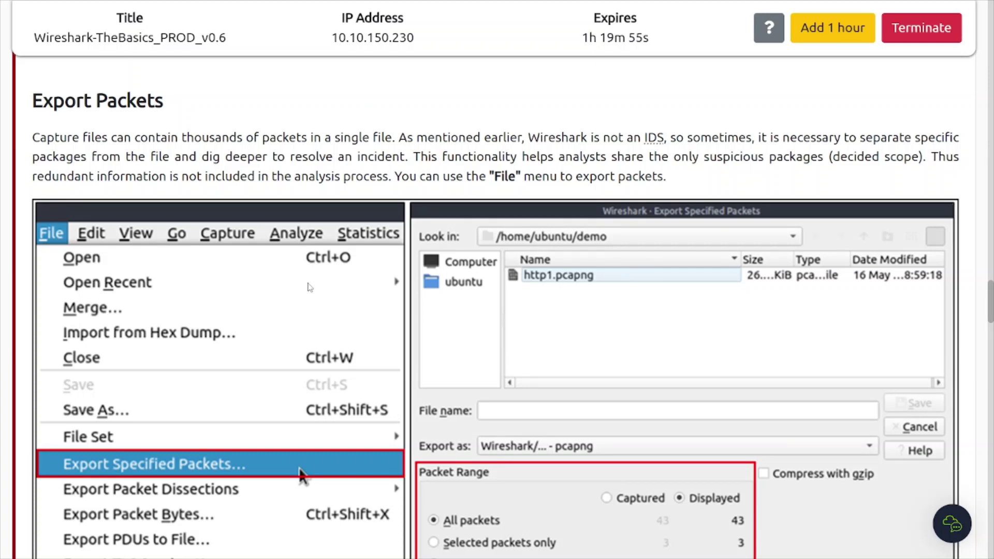
pyautogui.scroll(-3, 311, 280)
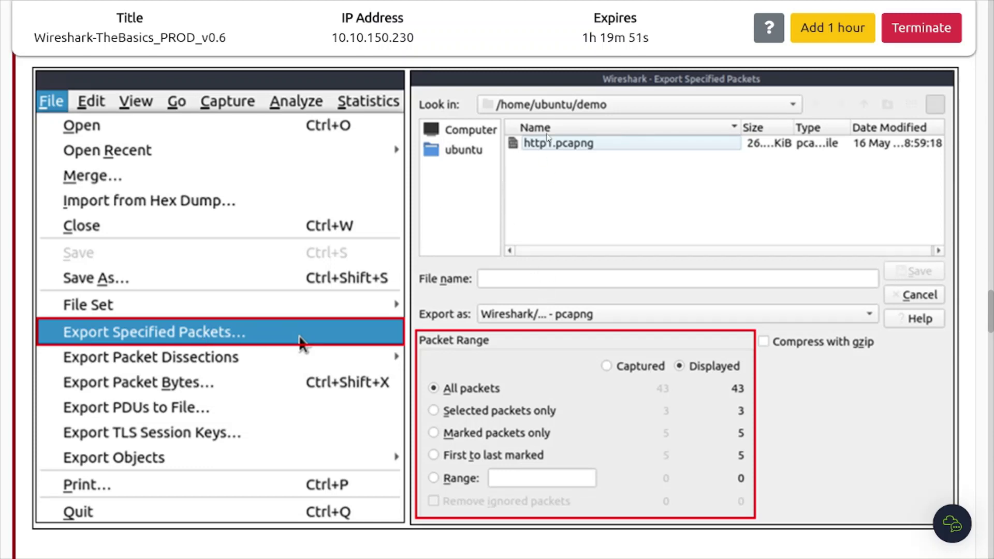
pyautogui.scroll(-3, 519, 362)
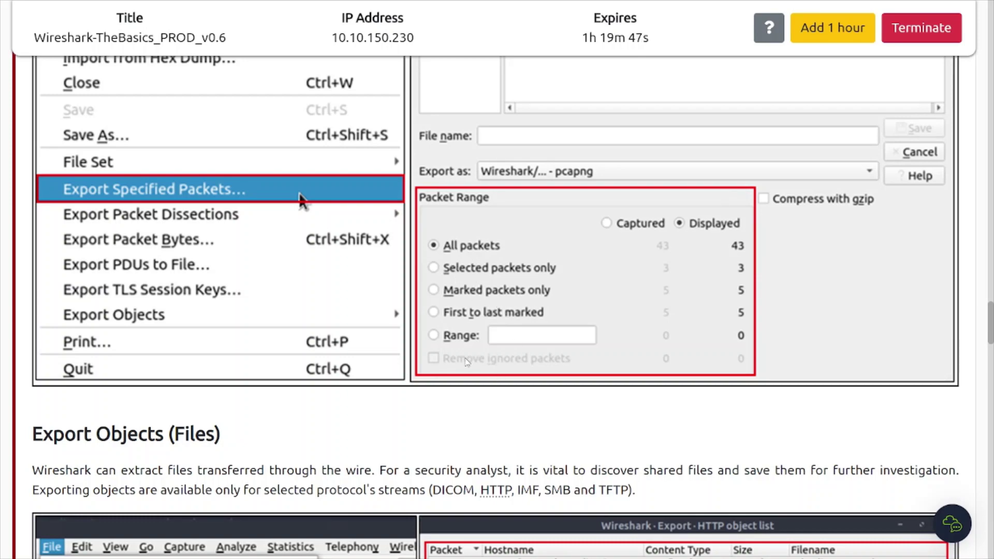
pyautogui.scroll(-8, 441, 359)
pyautogui.scroll(1, 442, 359)
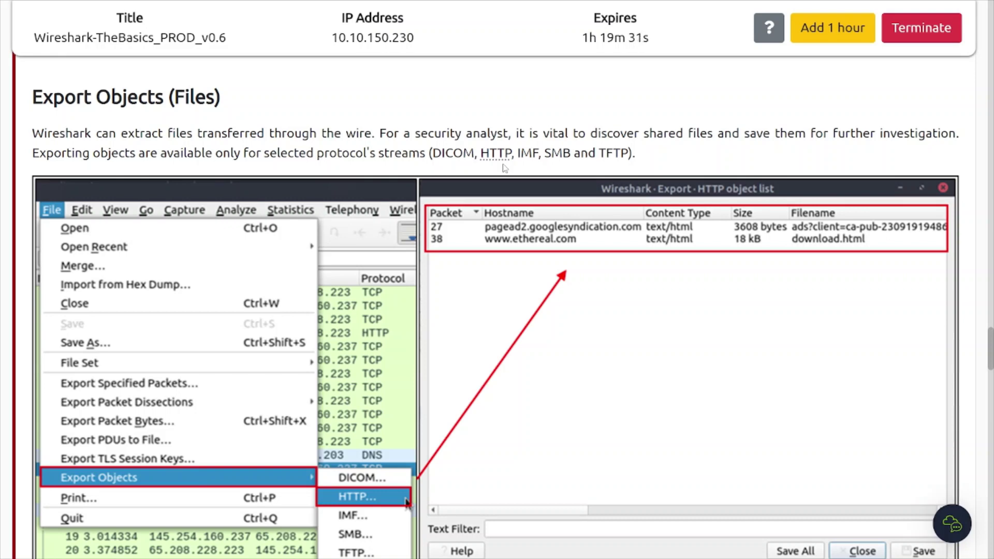
pyautogui.scroll(-2, 505, 168)
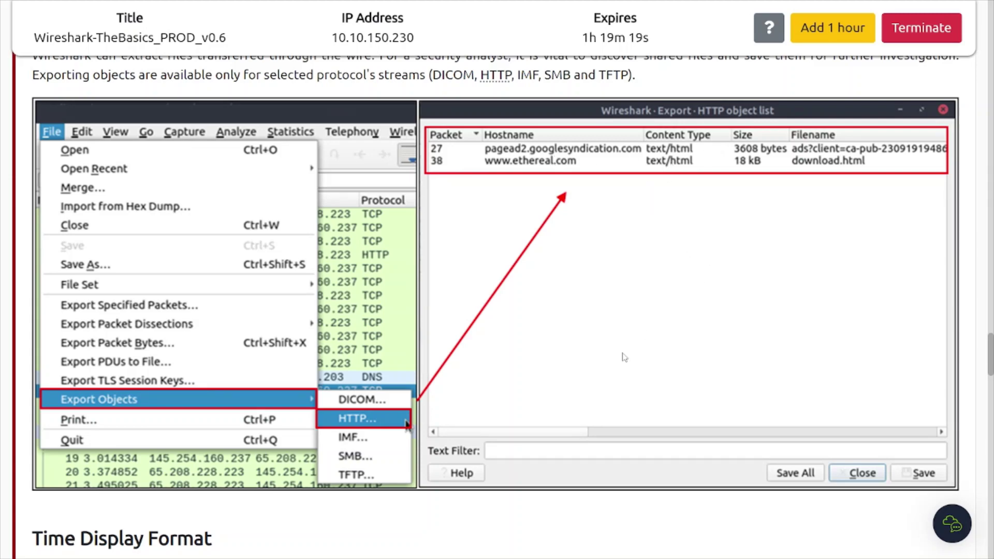
# Read the Time Display Format section and compare its default and UTC time display examples.
pyautogui.scroll(-8, 412, 421)
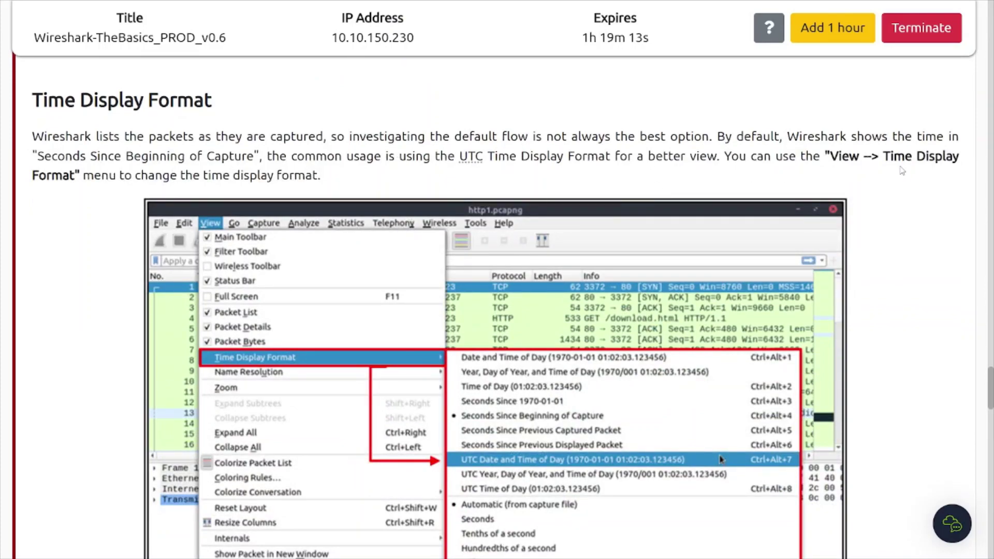
pyautogui.scroll(-3, 365, 185)
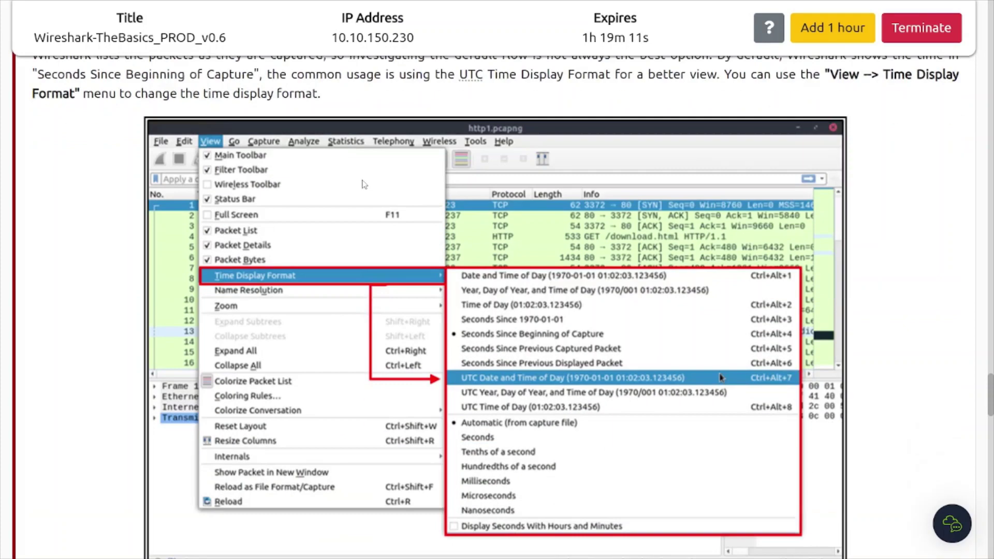
pyautogui.scroll(-8, 364, 185)
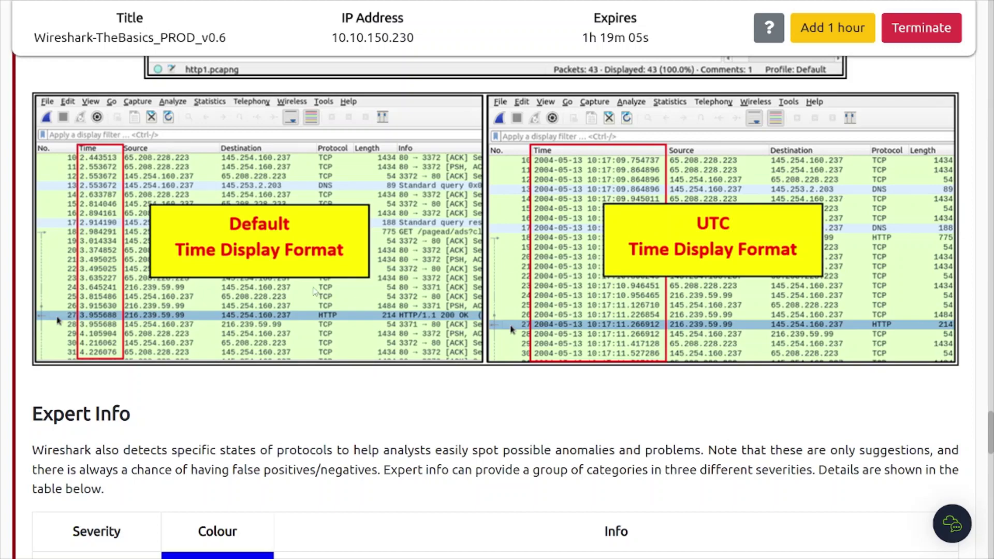
pyautogui.scroll(-1, 269, 340)
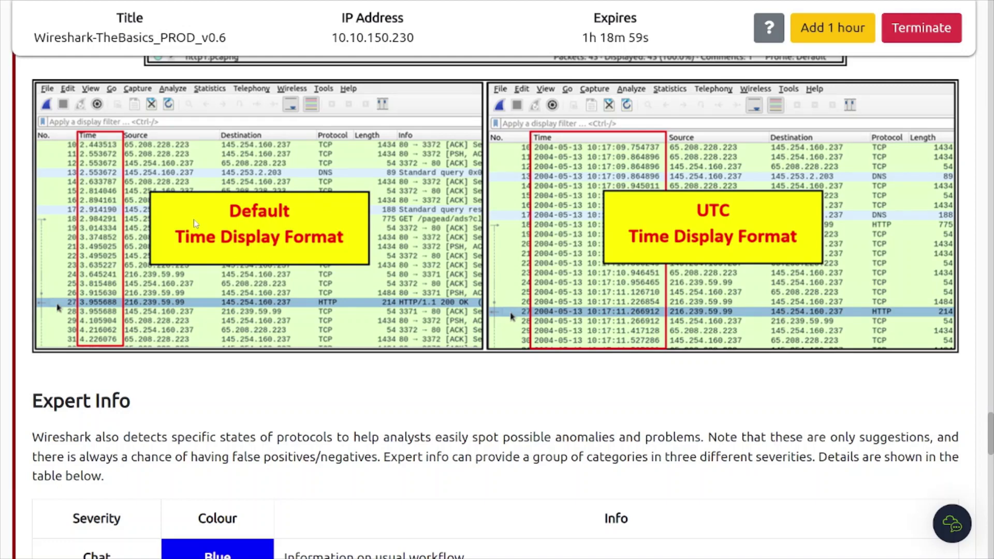
# Read the Expert Info section's severity and information group tables and its Expert Information example, continuing to the task's questions.
pyautogui.scroll(-5, 118, 267)
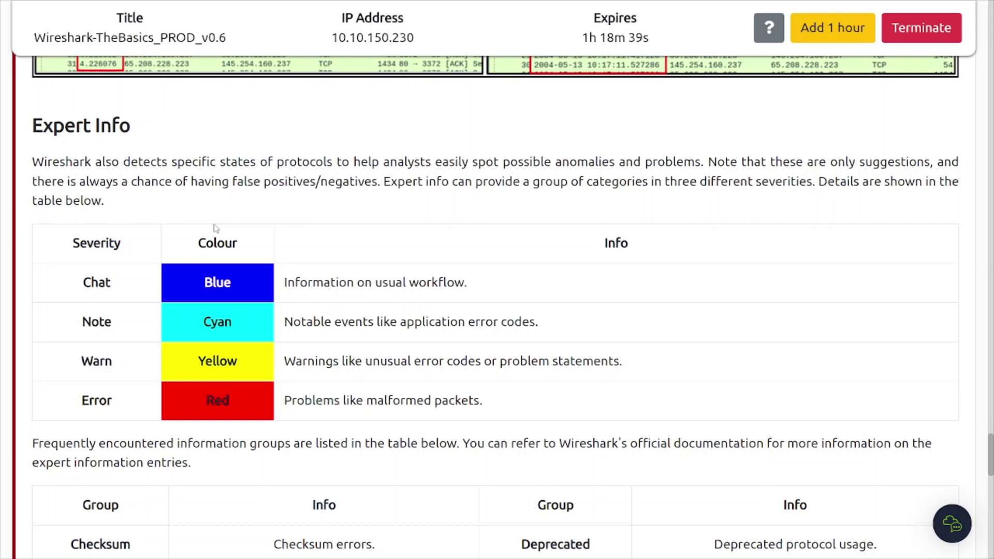
pyautogui.scroll(-1, 216, 227)
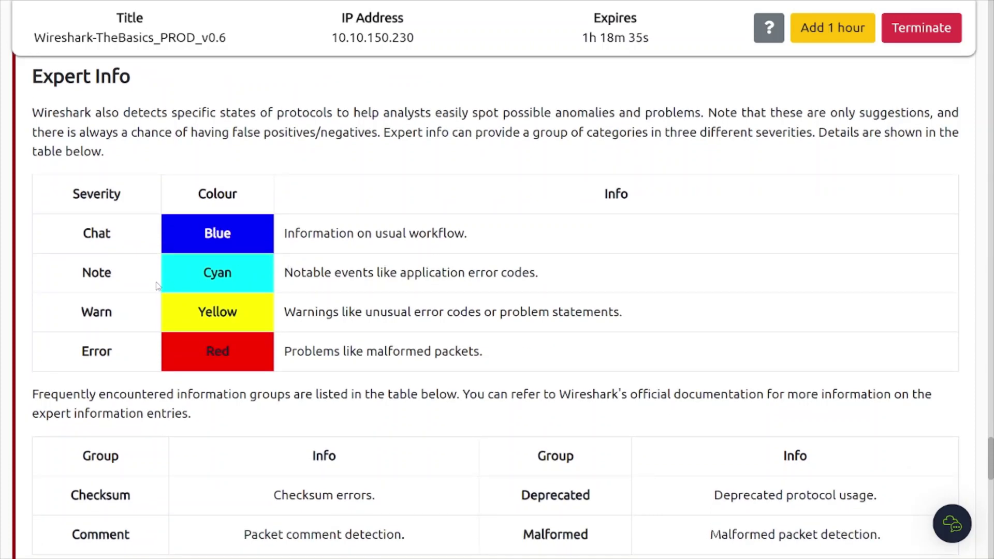
pyautogui.scroll(-1, 158, 285)
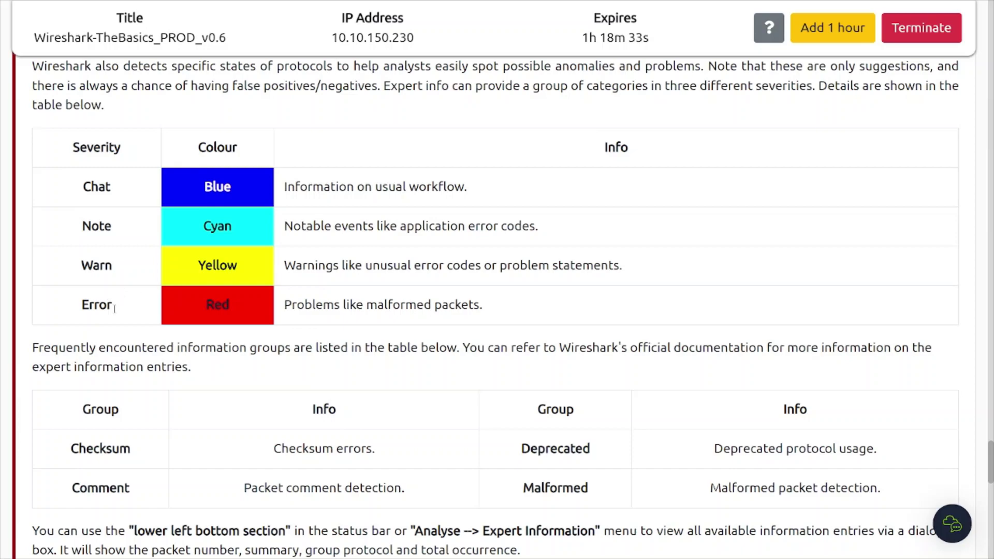
pyautogui.scroll(-1, 155, 329)
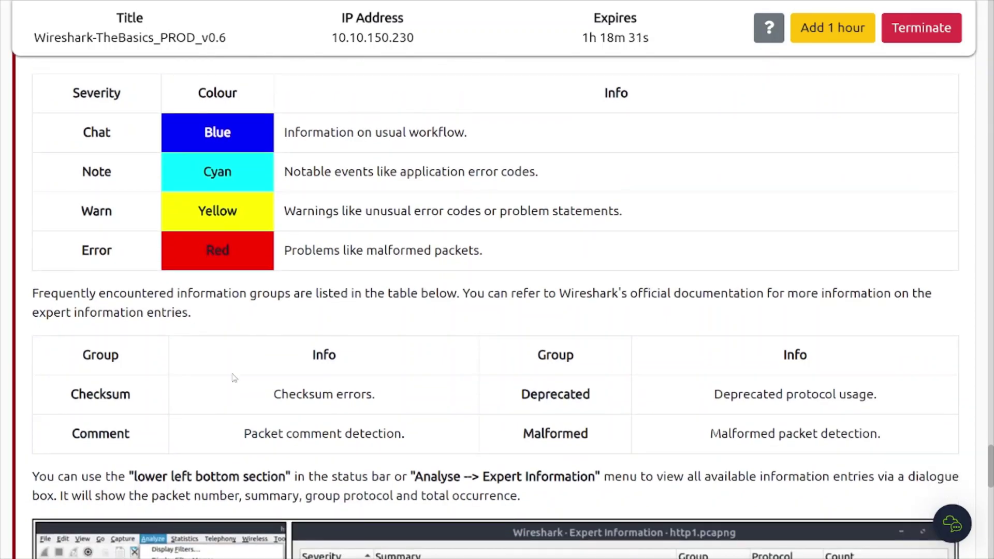
pyautogui.scroll(-3, 234, 378)
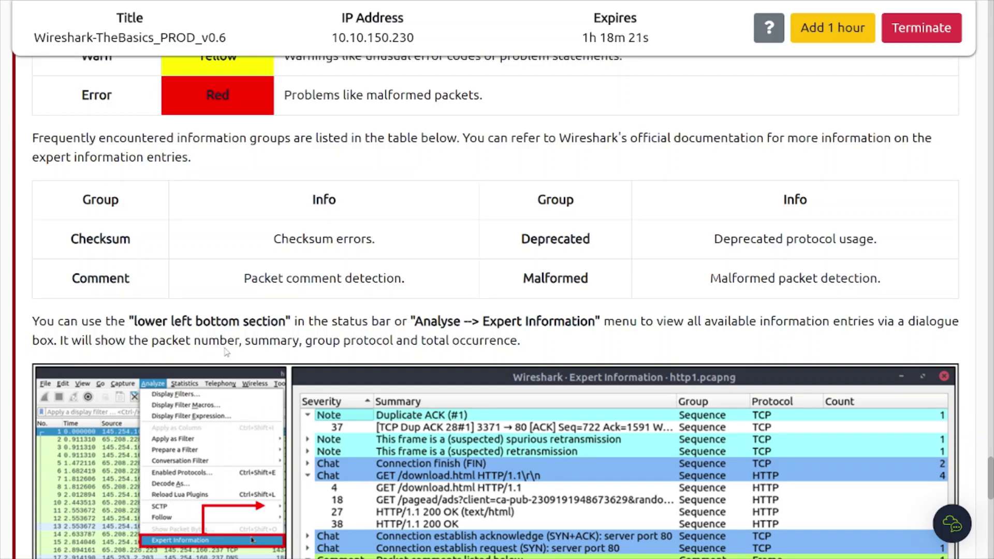
pyautogui.scroll(-1, 227, 352)
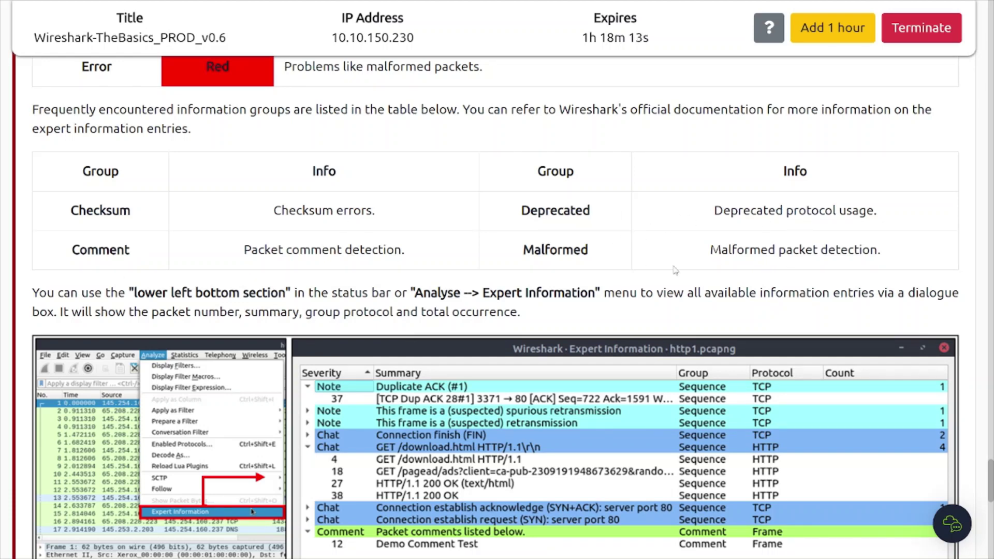
pyautogui.scroll(-1, 477, 293)
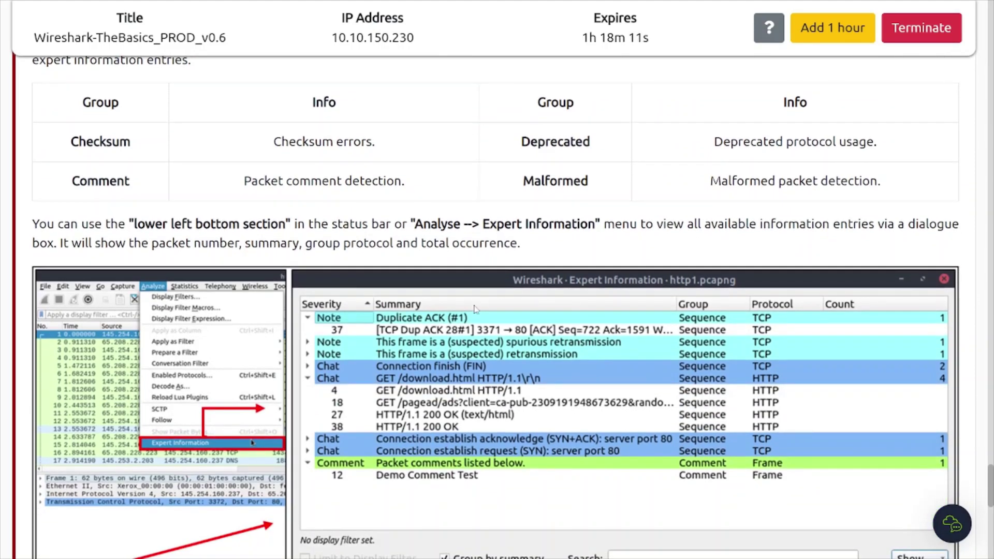
pyautogui.scroll(-2, 231, 272)
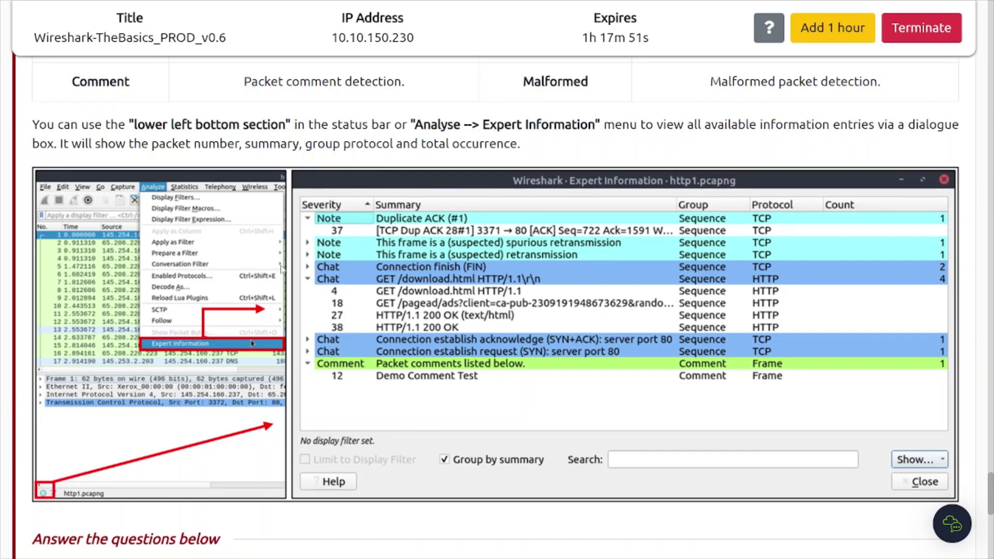
pyautogui.scroll(-3, 281, 268)
pyautogui.scroll(-5, 281, 268)
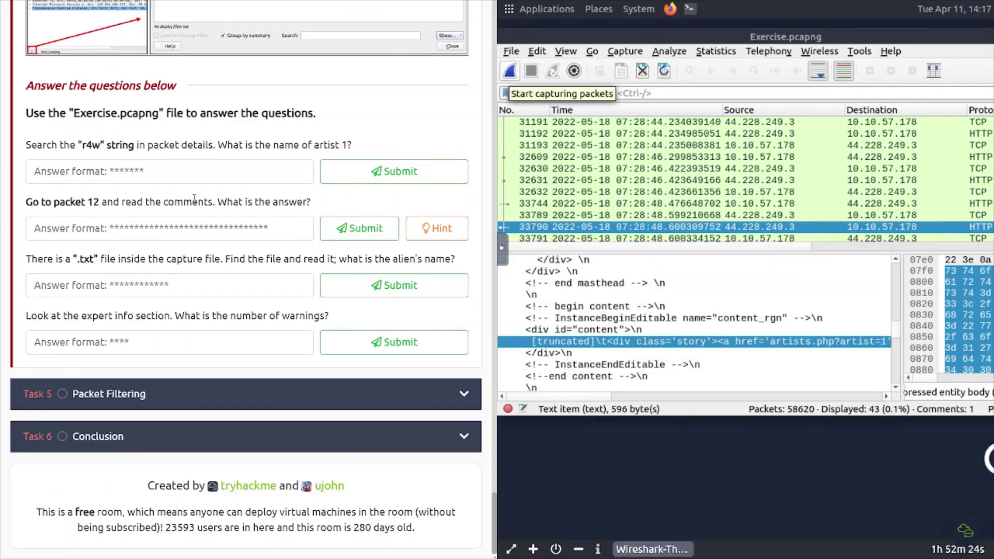
# Search the packet details of Exercise.pcapng for the string "r4w" and examine the artist=1 line in packet 33790.
pyautogui.click(537, 51)
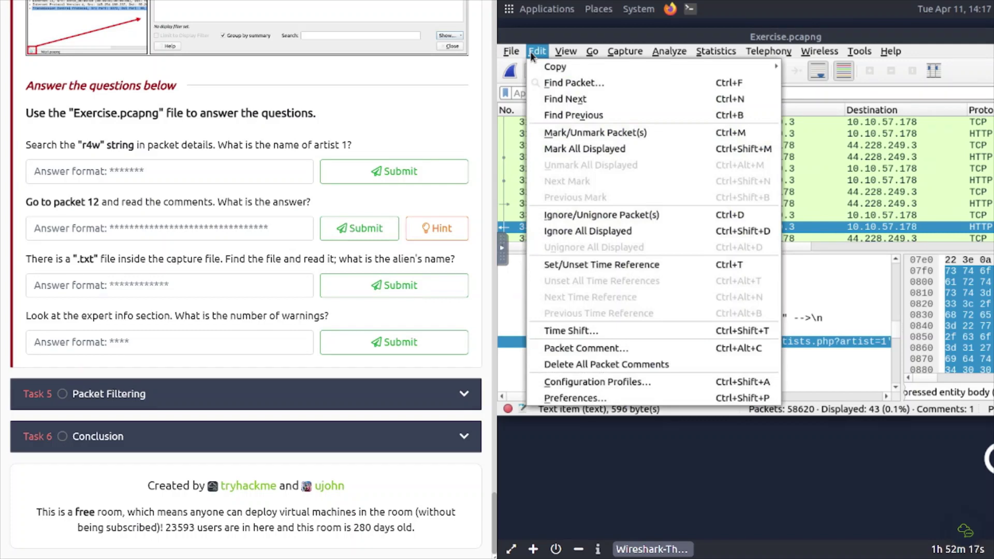
pyautogui.click(545, 83)
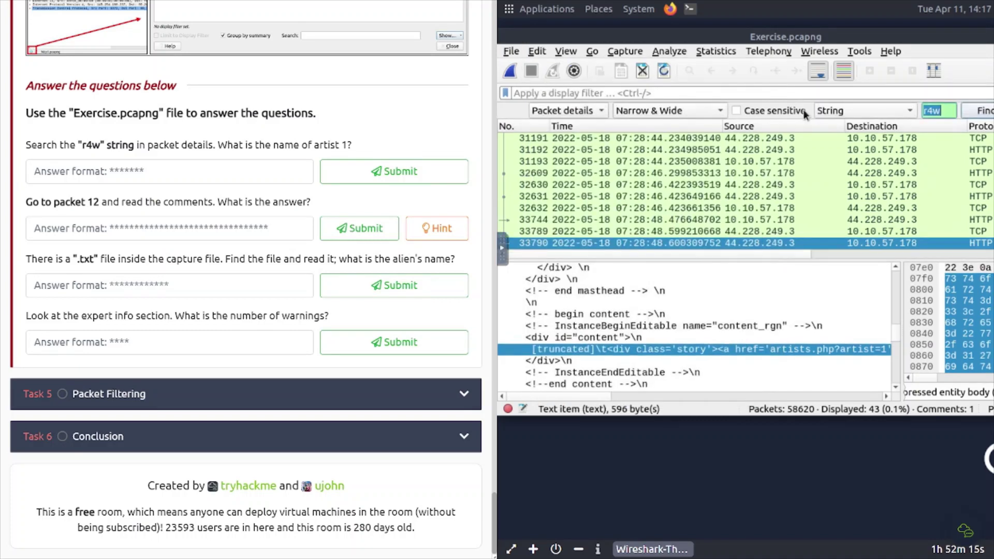
pyautogui.click(966, 113)
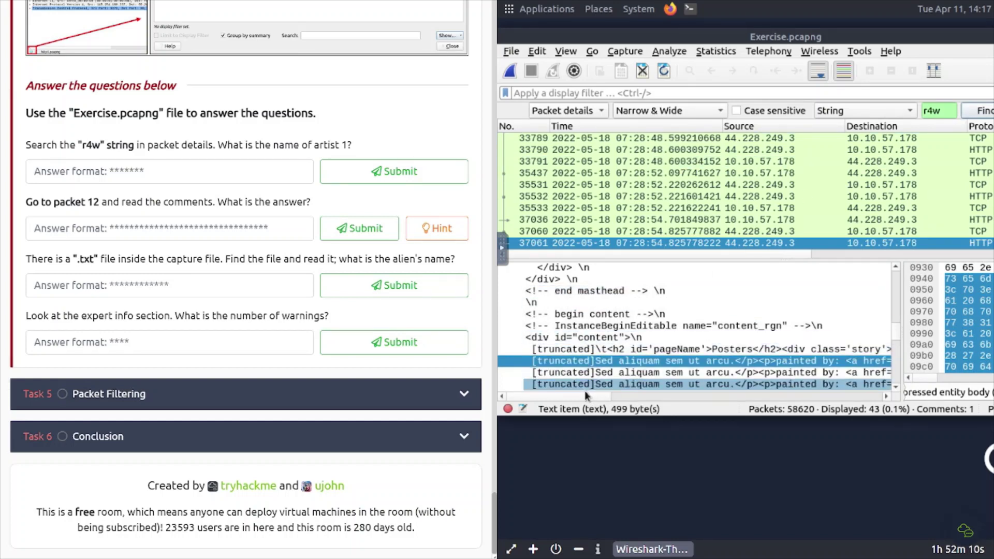
pyautogui.moveTo(586, 391); pyautogui.dragTo(634, 371)
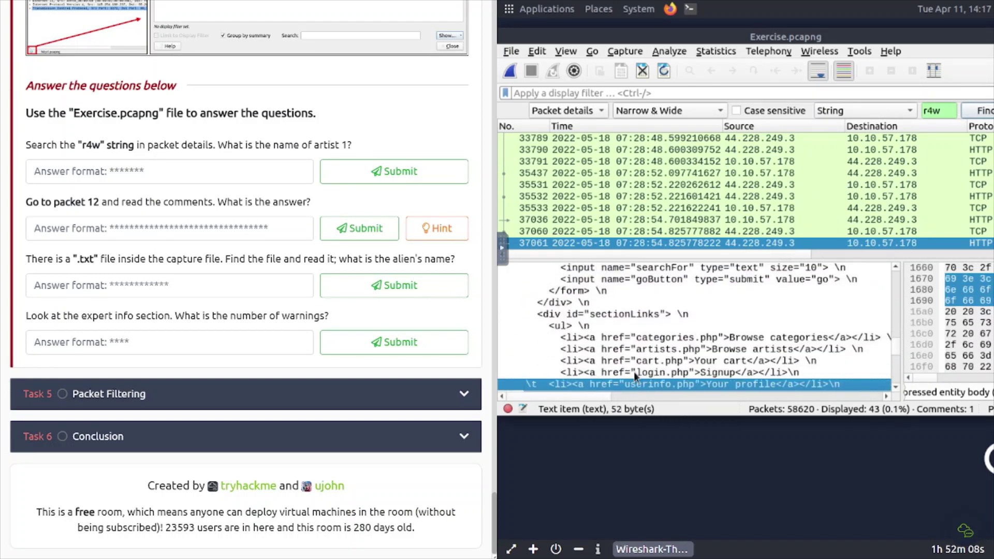
pyautogui.click(966, 113)
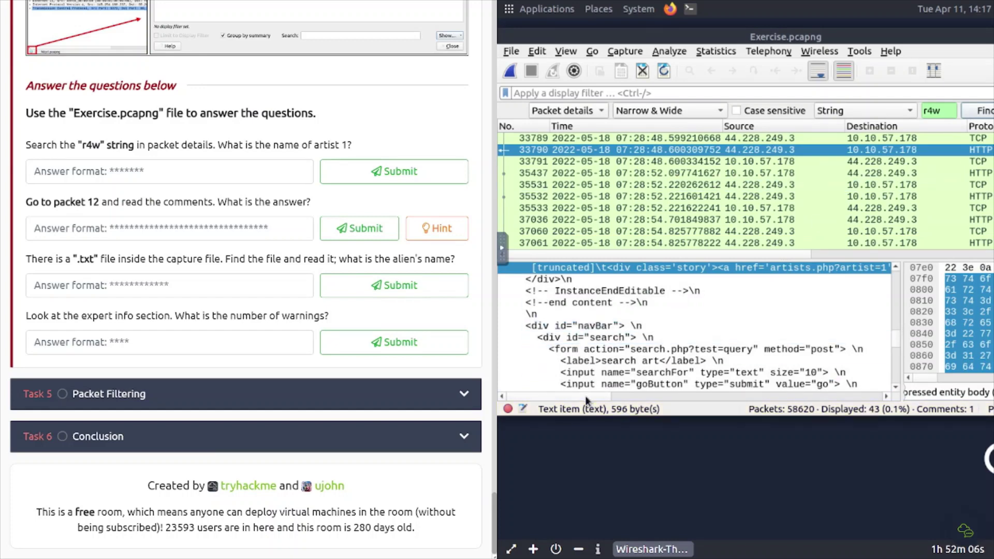
pyautogui.moveTo(574, 393); pyautogui.dragTo(637, 396)
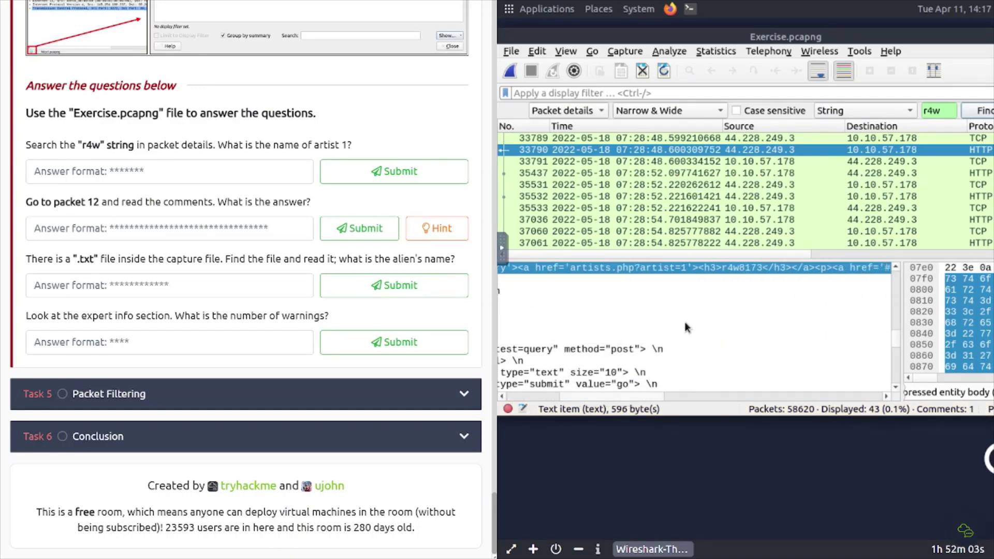
pyautogui.click(729, 268)
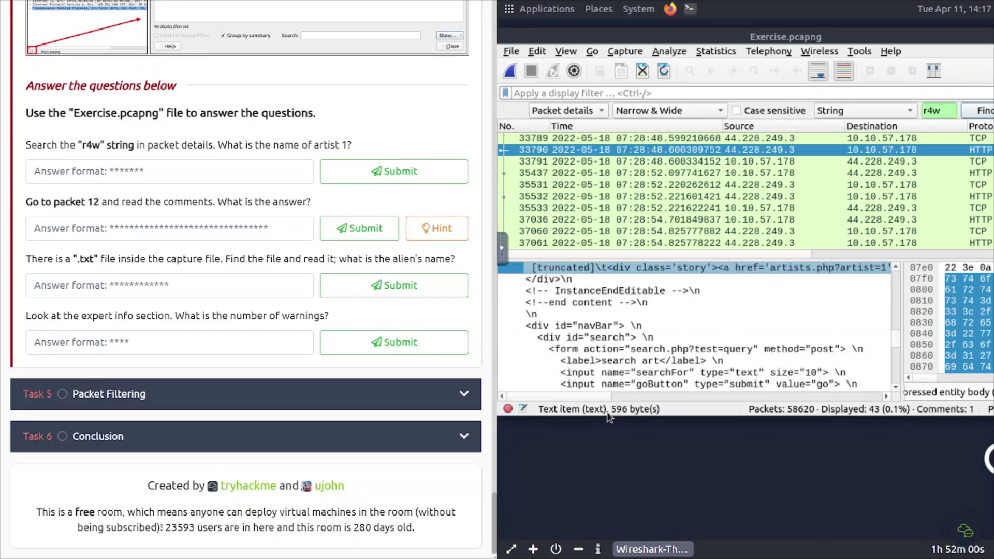
pyautogui.moveTo(567, 394); pyautogui.dragTo(626, 393)
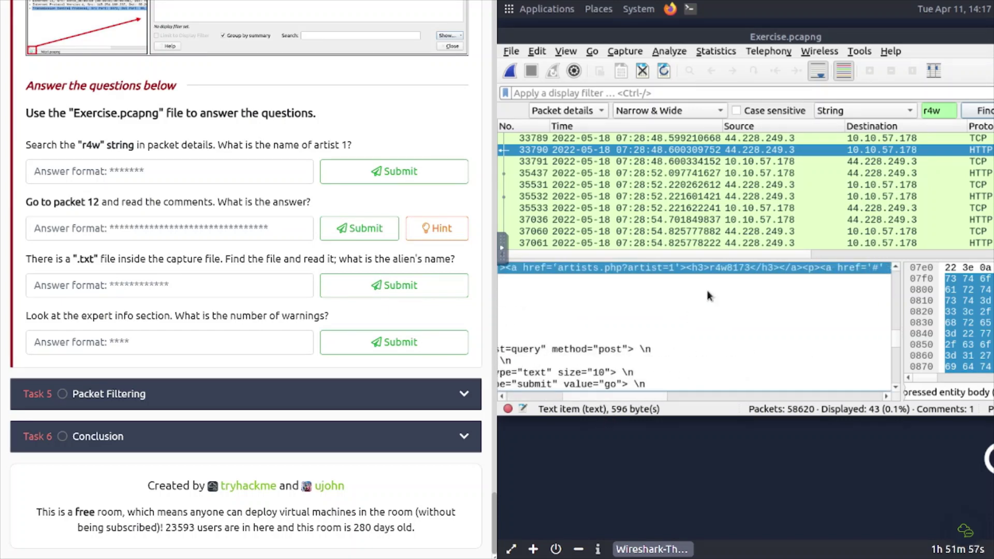
pyautogui.click(734, 268)
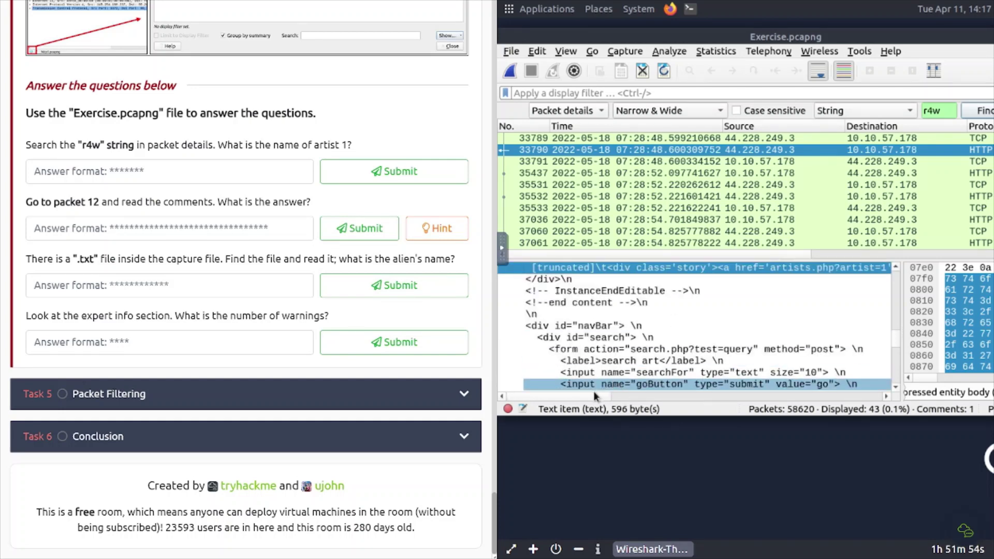
pyautogui.moveTo(595, 394); pyautogui.dragTo(655, 393)
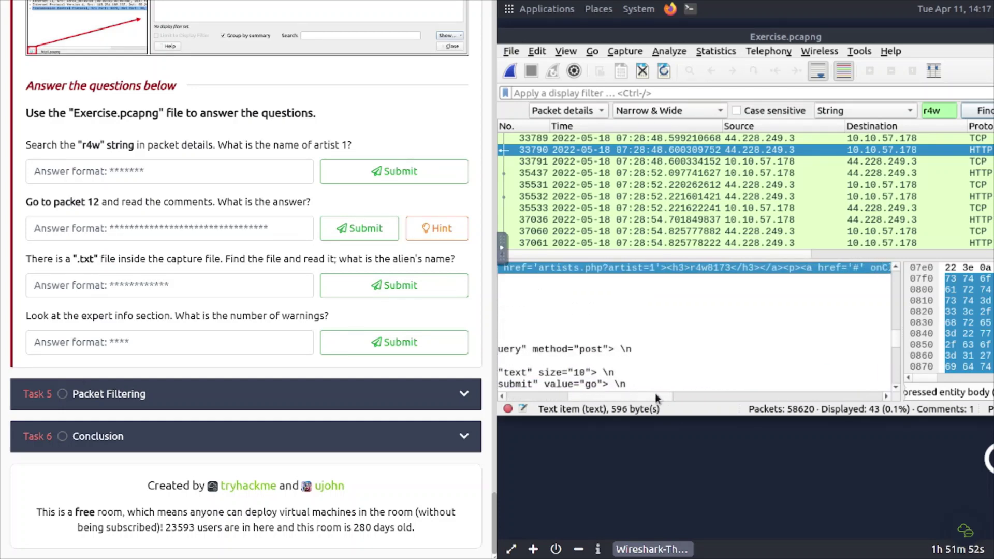
# Submit r4w8173 as the answer to the question about artist 1's name.
pyautogui.click(224, 171)
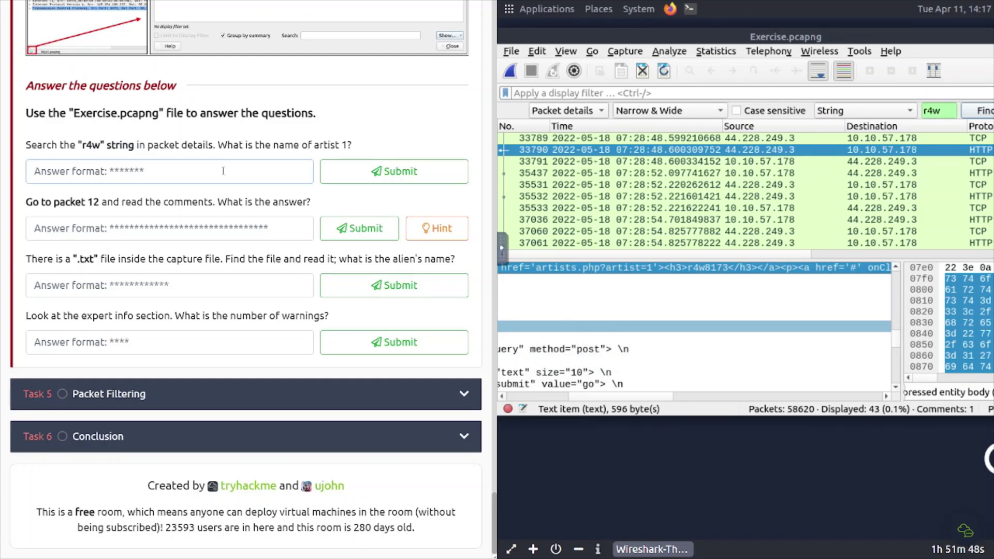
pyautogui.write('r')
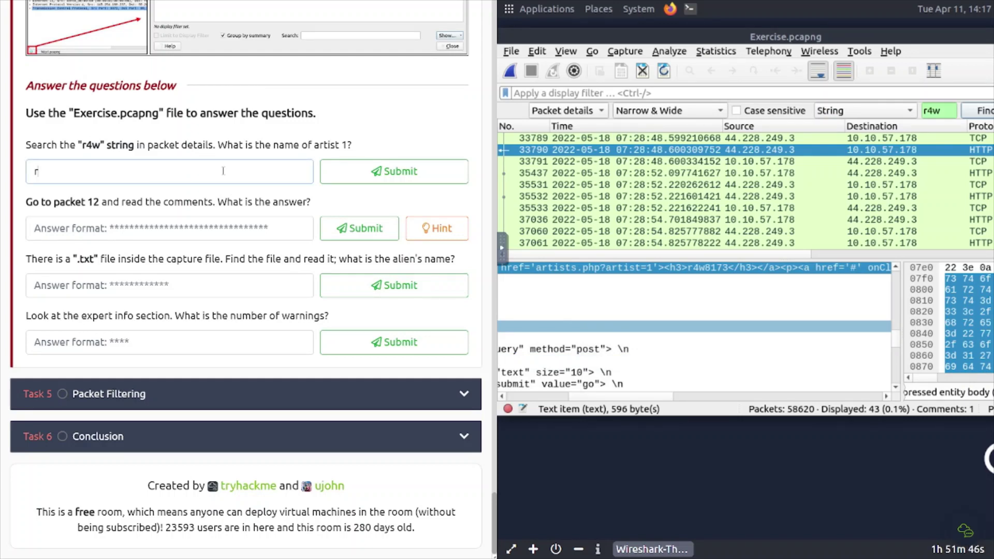
pyautogui.write('4w8173')
pyautogui.press('Return')
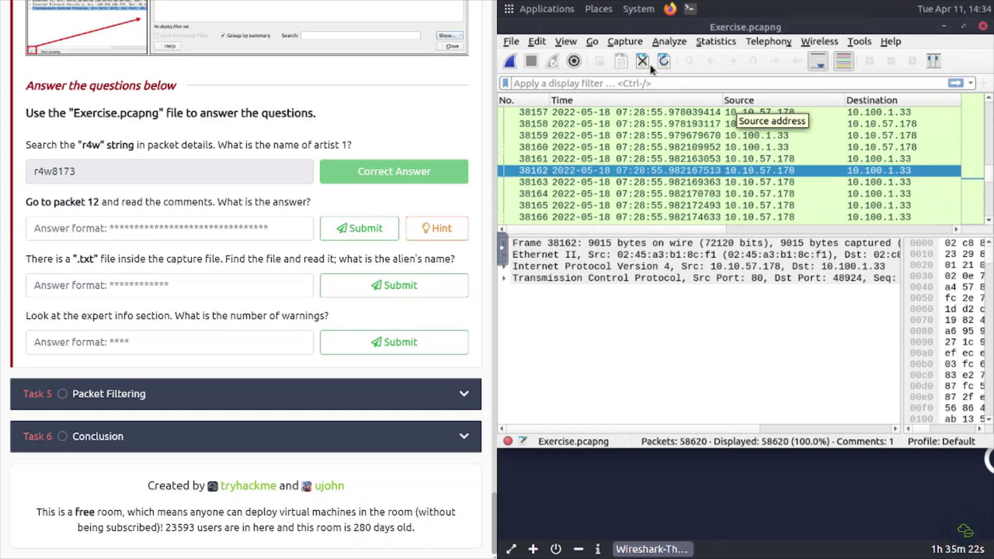
# Go to packet 12 in the Exercise.pcapng capture.
pyautogui.click(593, 41)
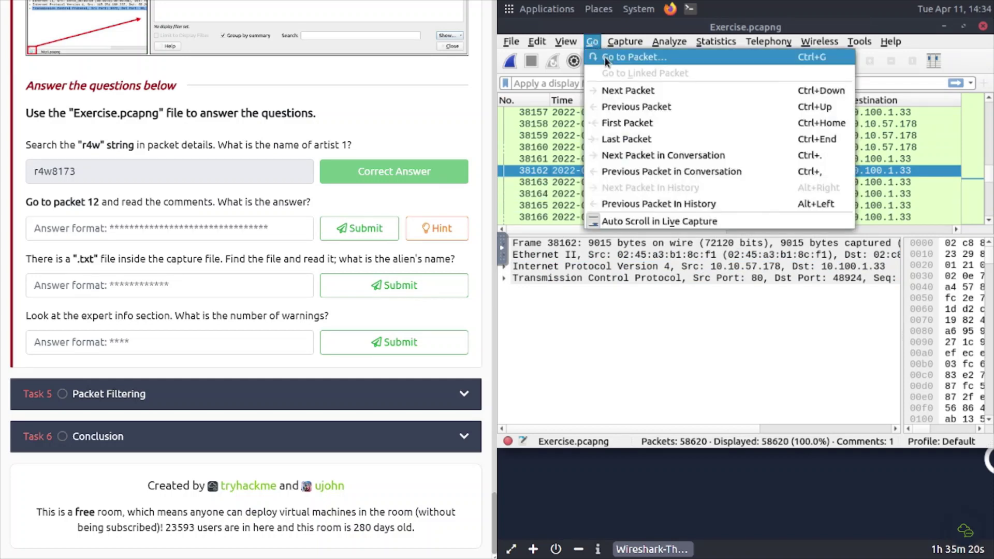
pyautogui.click(605, 57)
pyautogui.write('12')
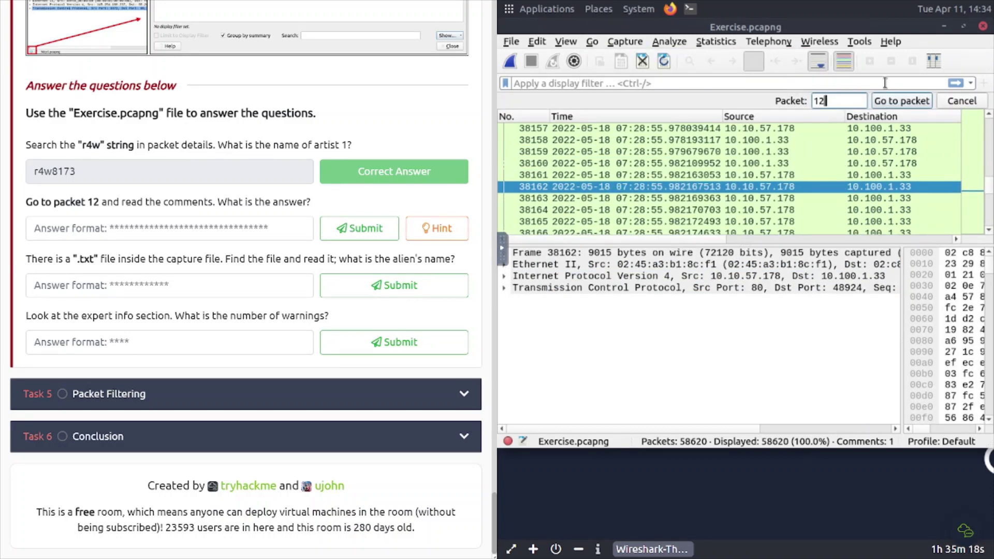
pyautogui.press('Return')
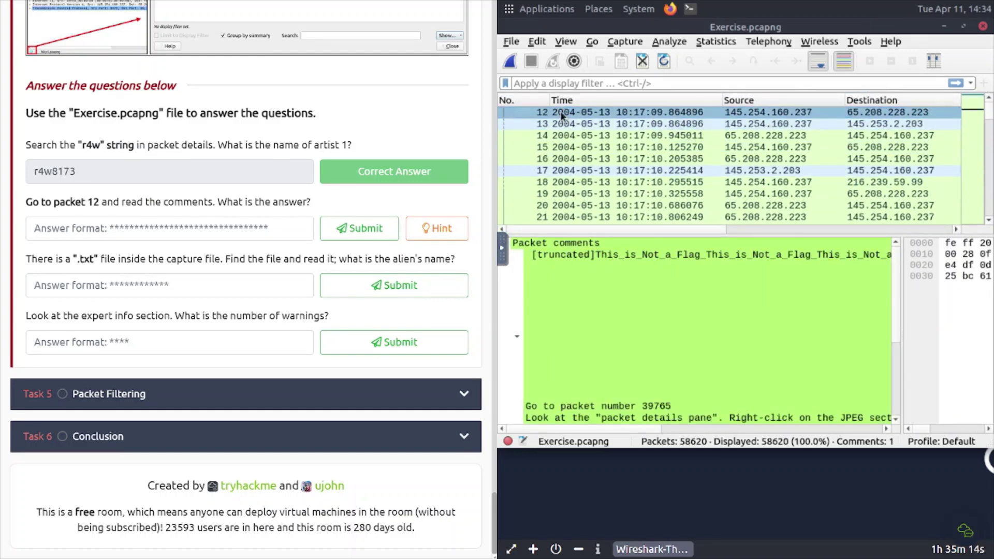
# Open packet 12's comment, enlarge its window to read the full instructions, and close it without editing.
pyautogui.rightClick(561, 111)
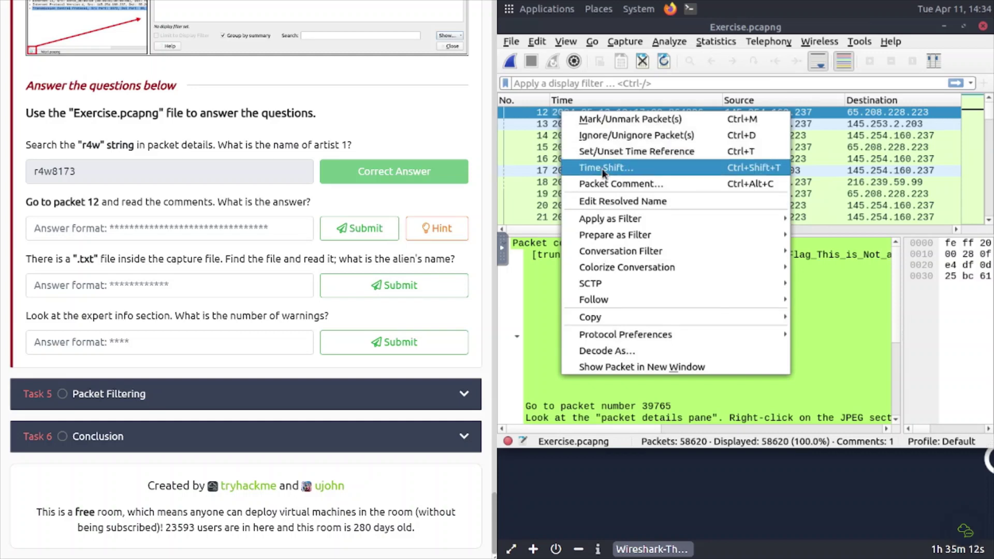
pyautogui.click(611, 180)
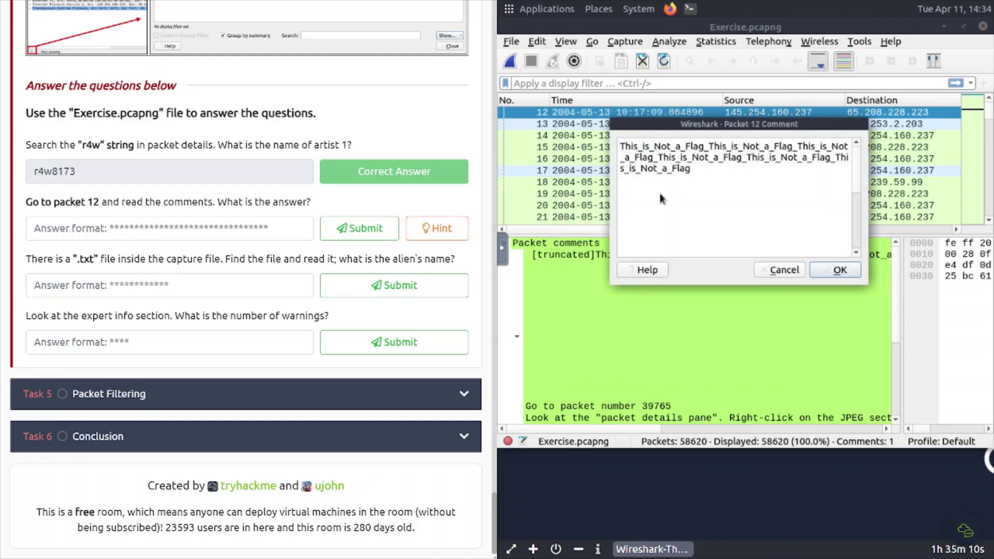
pyautogui.moveTo(868, 282); pyautogui.dragTo(955, 408)
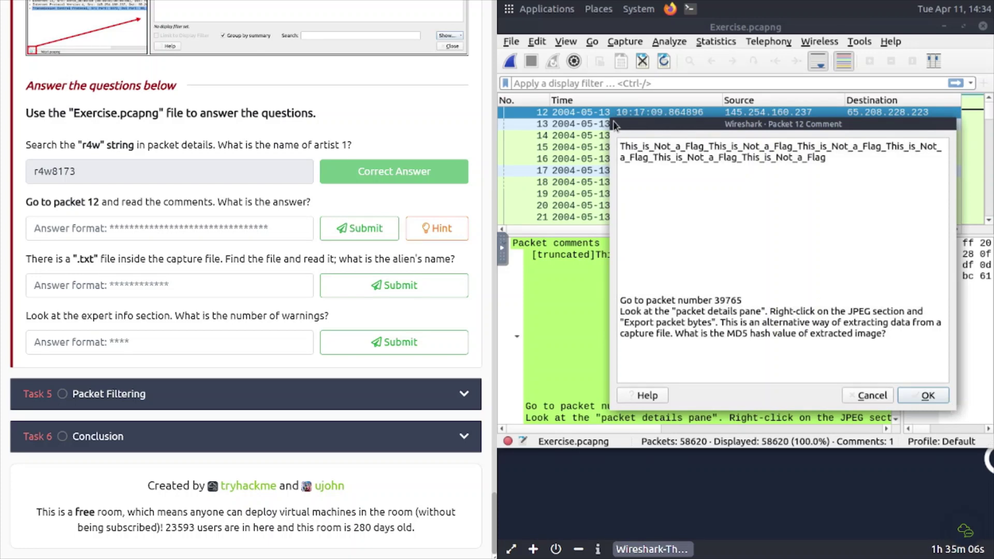
pyautogui.moveTo(506, 83); pyautogui.dragTo(512, 85)
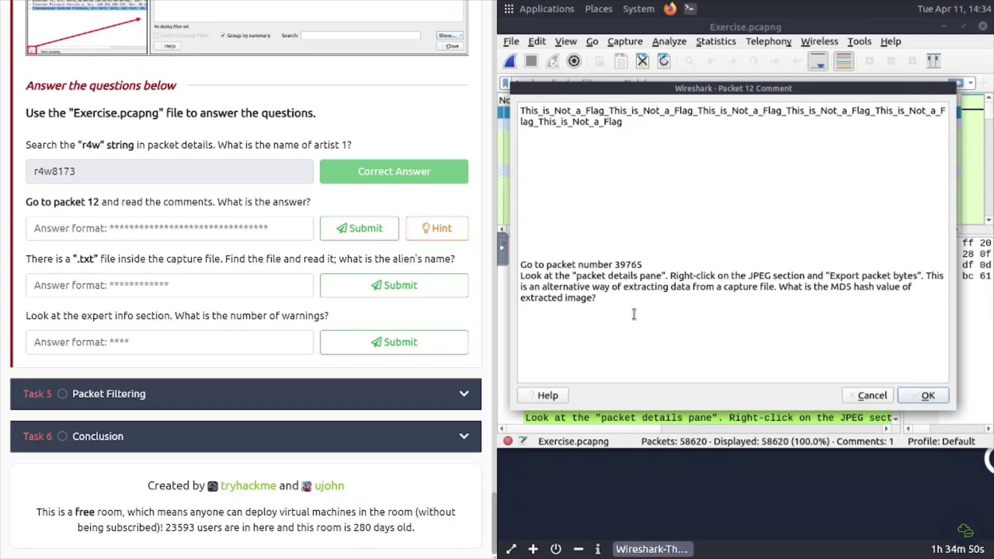
pyautogui.doubleClick(628, 259)
pyautogui.moveTo(865, 397); pyautogui.dragTo(874, 363)
pyautogui.press('Escape')
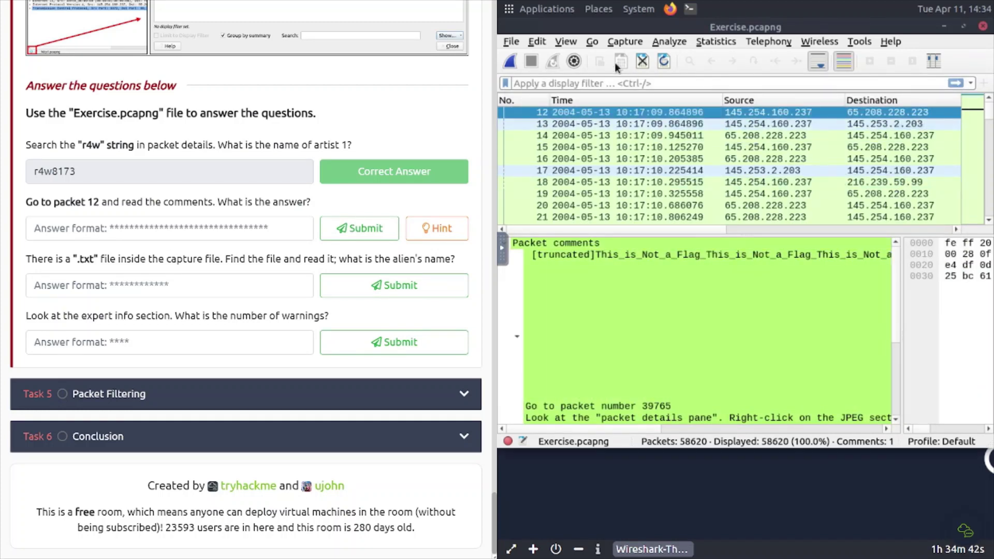
# Bring up the packet-number entry and reread the instructions in packet 12's comment, closing it without changes.
pyautogui.click(585, 43)
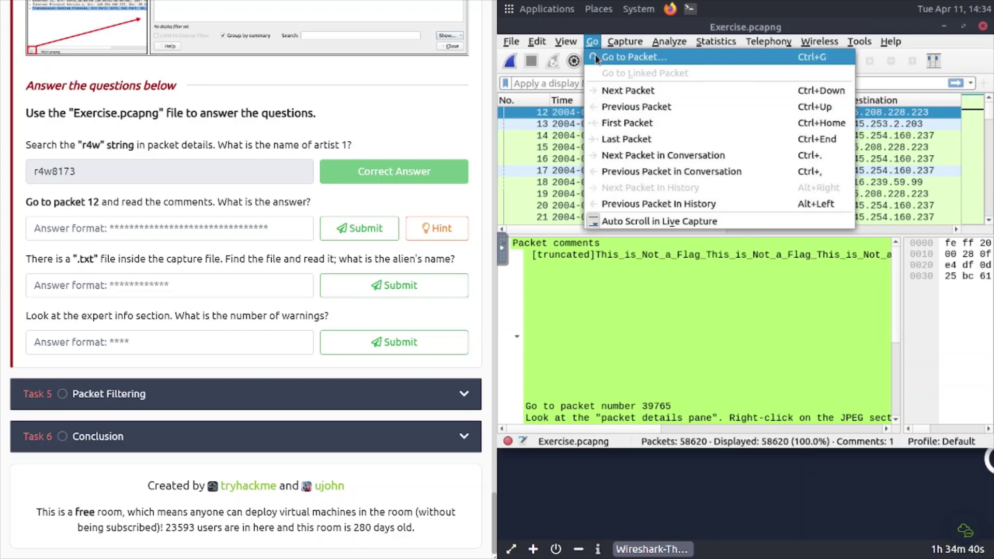
pyautogui.click(595, 55)
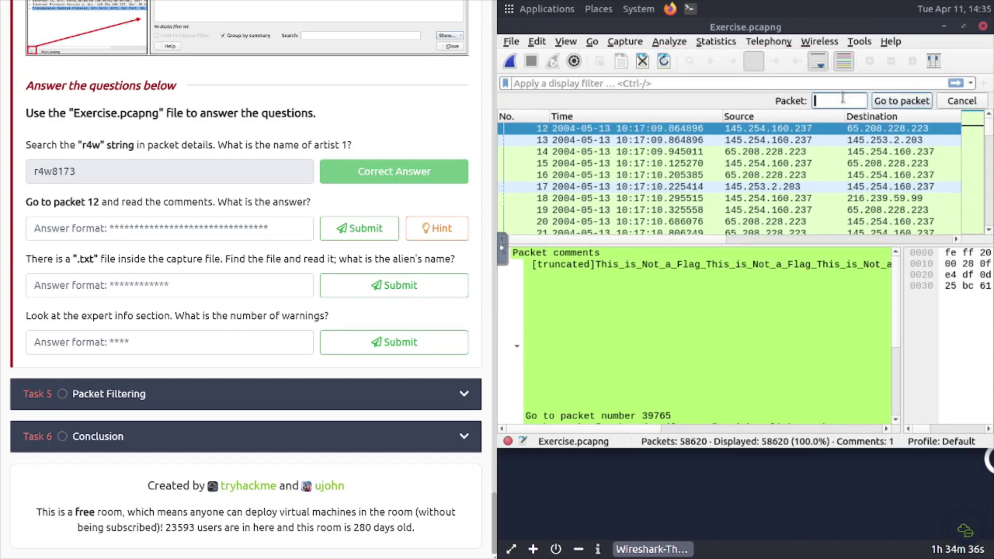
pyautogui.rightClick(581, 130)
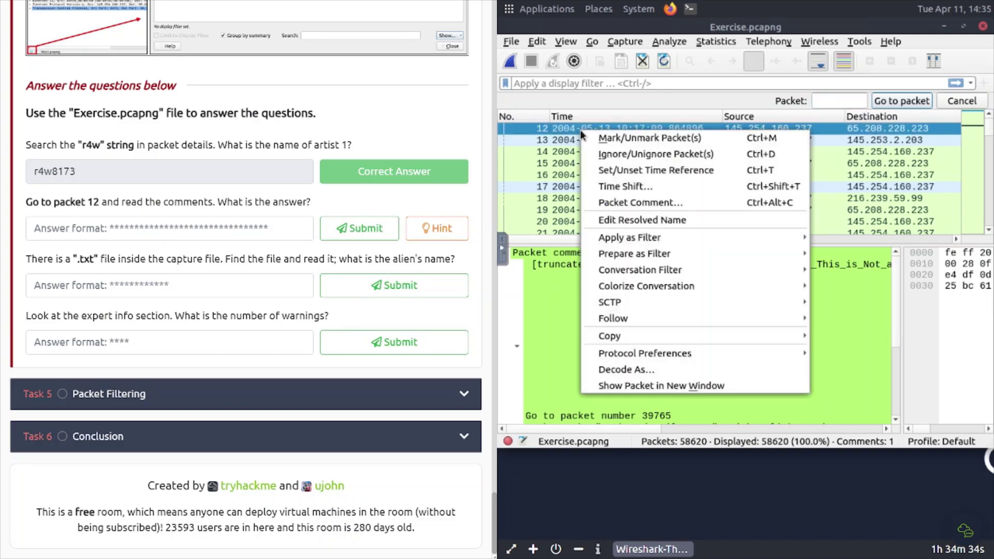
pyautogui.click(630, 205)
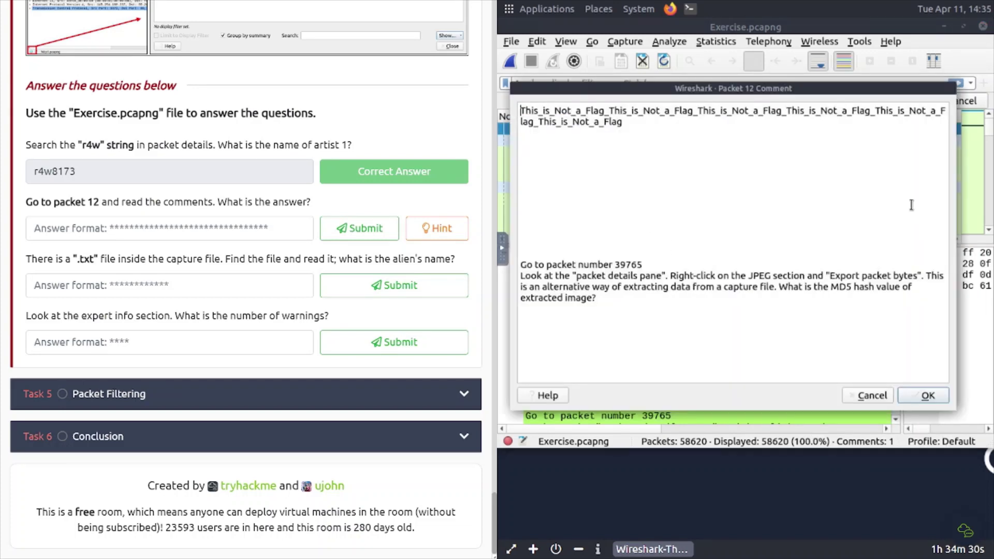
pyautogui.click(883, 397)
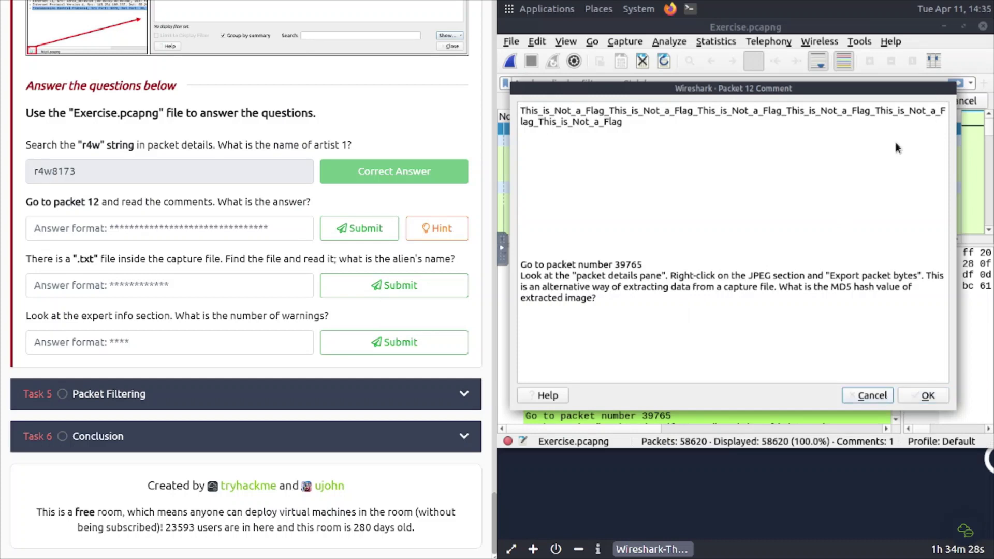
# Go to packet 39765 in the Exercise.pcapng capture.
pyautogui.click(846, 97)
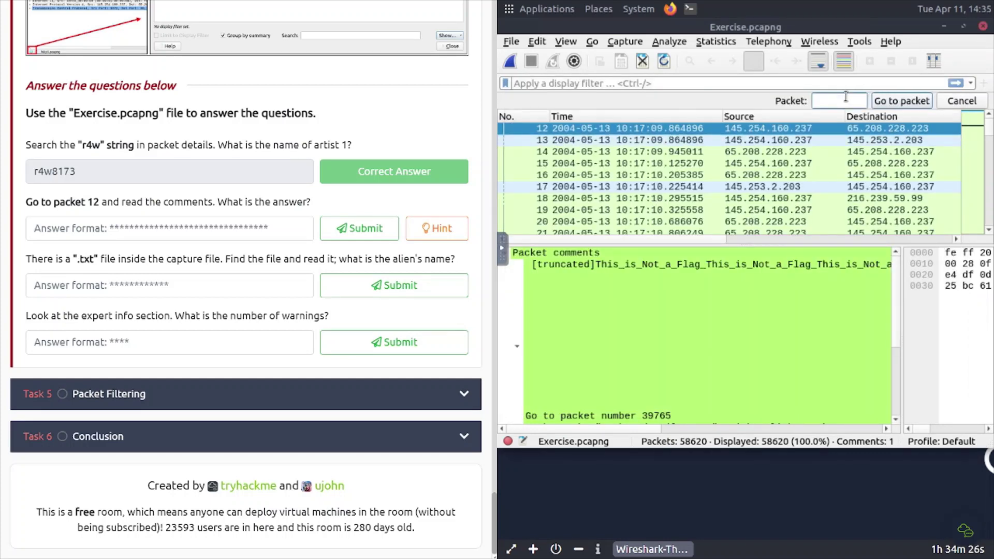
pyautogui.press('BackSpace')
pyautogui.press('BackSpace')
pyautogui.press('BackSpace')
pyautogui.press('BackSpace')
pyautogui.write('39765')
pyautogui.press('Return')
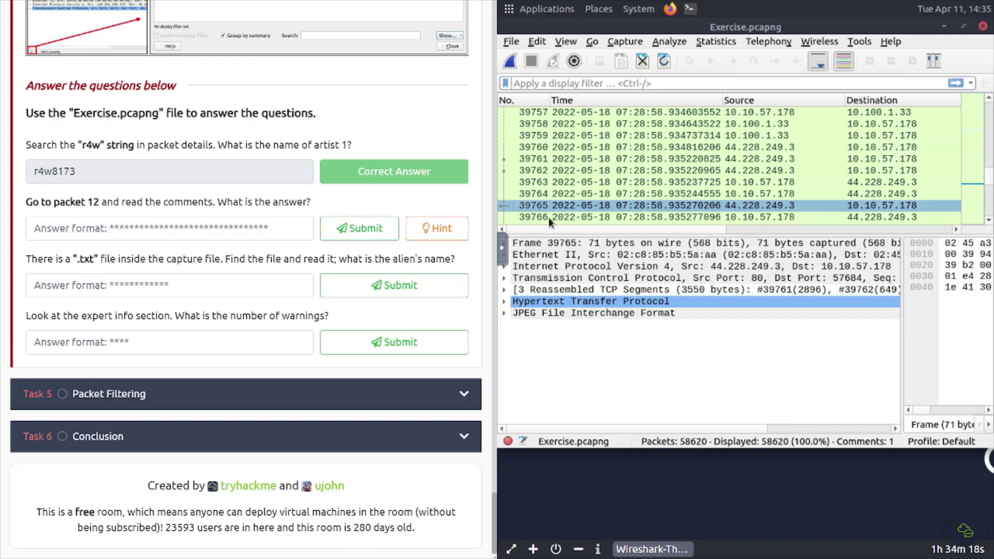
# Export the bytes of packet 39765's JPEG File Interchange Format section to the Desktop as 1.jpg.
pyautogui.click(505, 313)
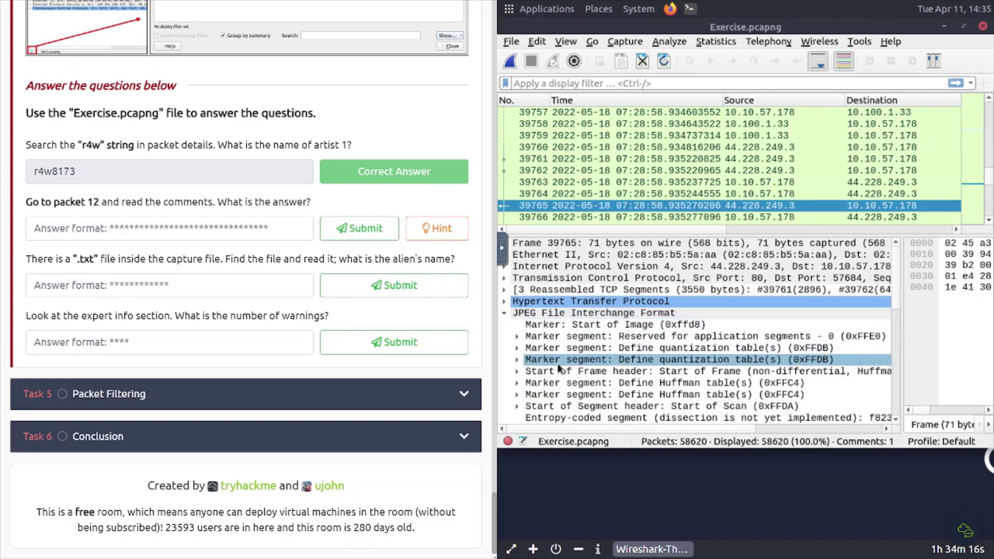
pyautogui.scroll(-1, 557, 362)
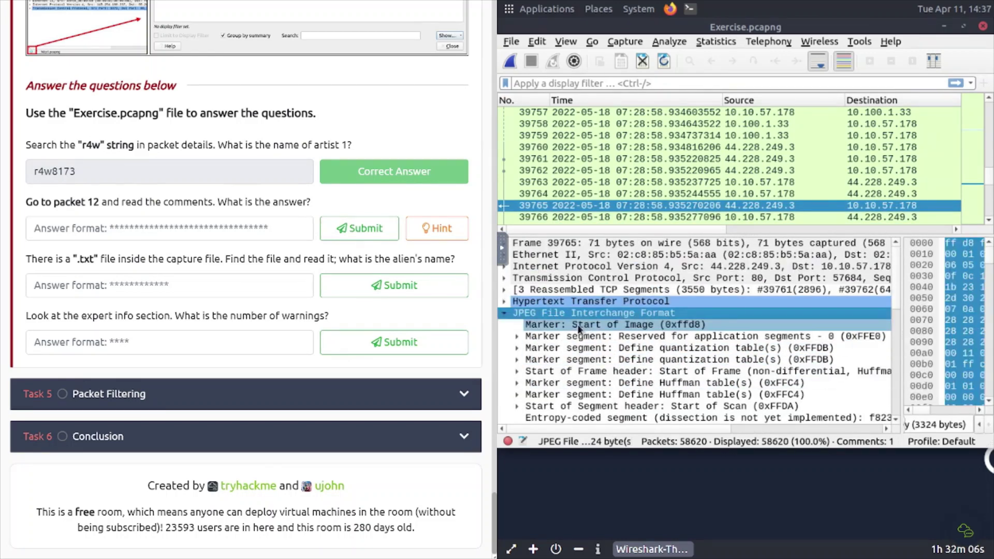
pyautogui.rightClick(545, 310)
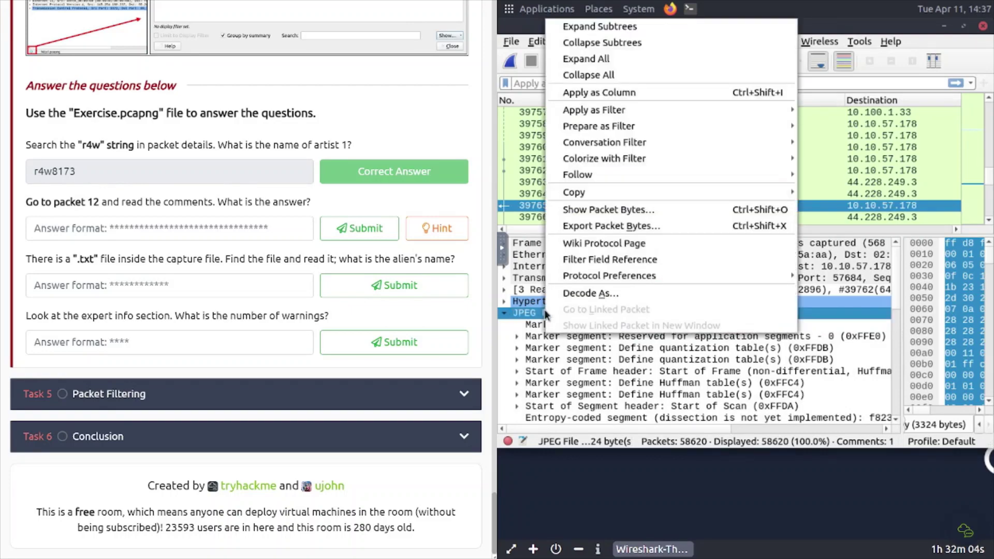
pyautogui.click(609, 227)
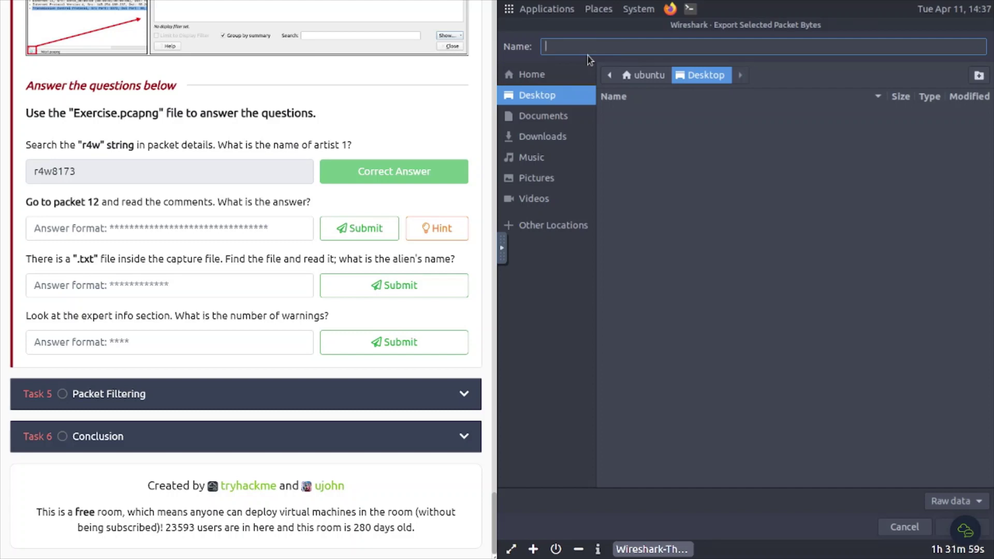
pyautogui.write('1.jpg')
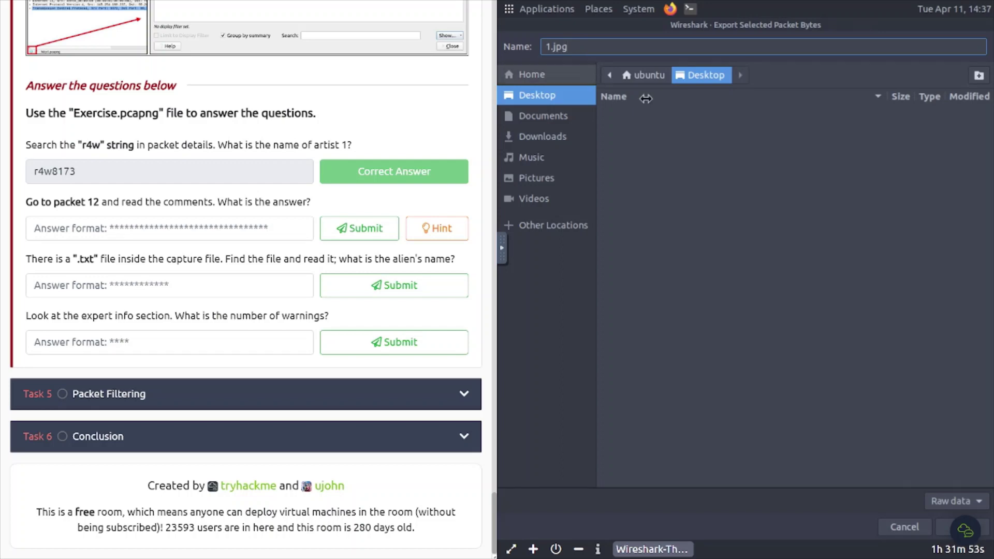
pyautogui.click(942, 531)
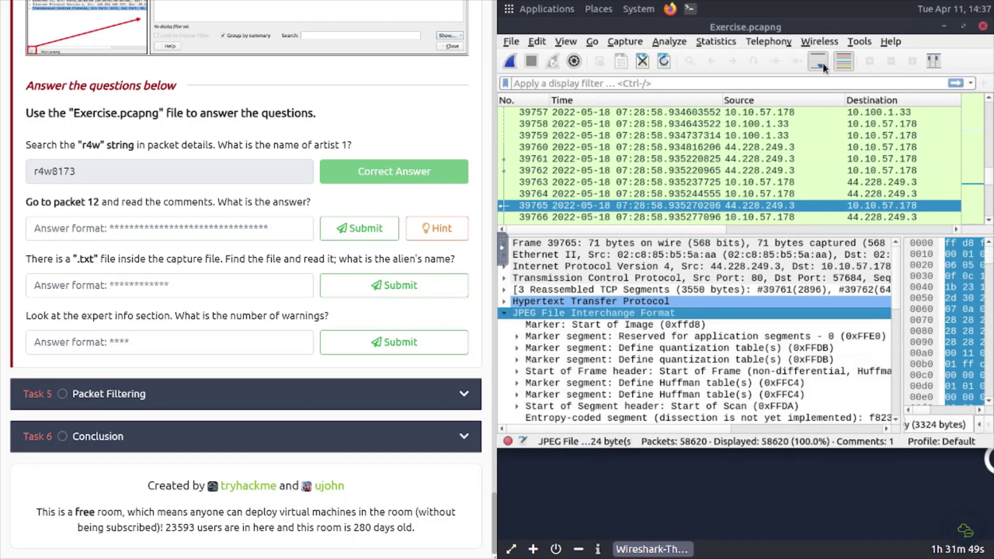
# Minimize the capture window, open a terminal from the desktop and print its working directory with pwd.
pyautogui.click(943, 27)
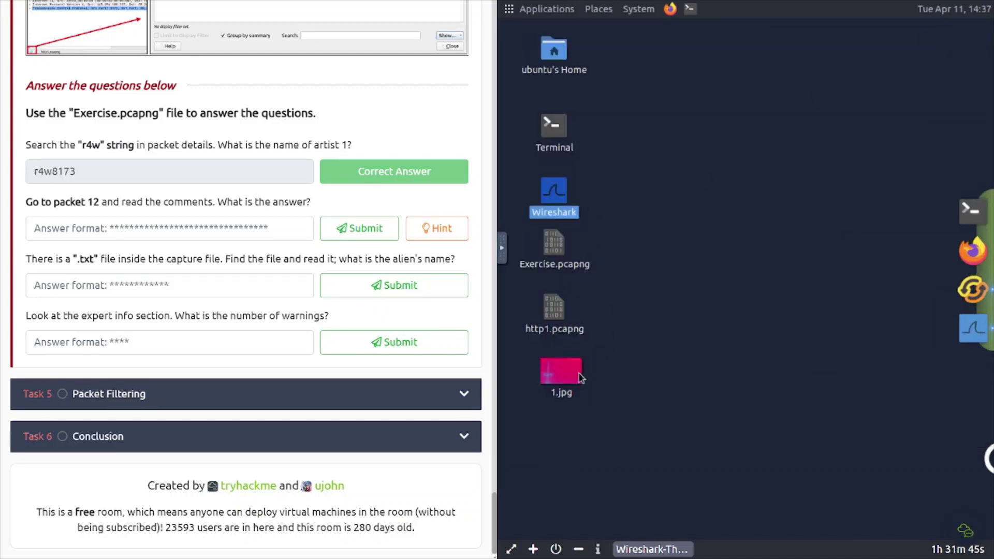
pyautogui.click(554, 127)
pyautogui.doubleClick(563, 132)
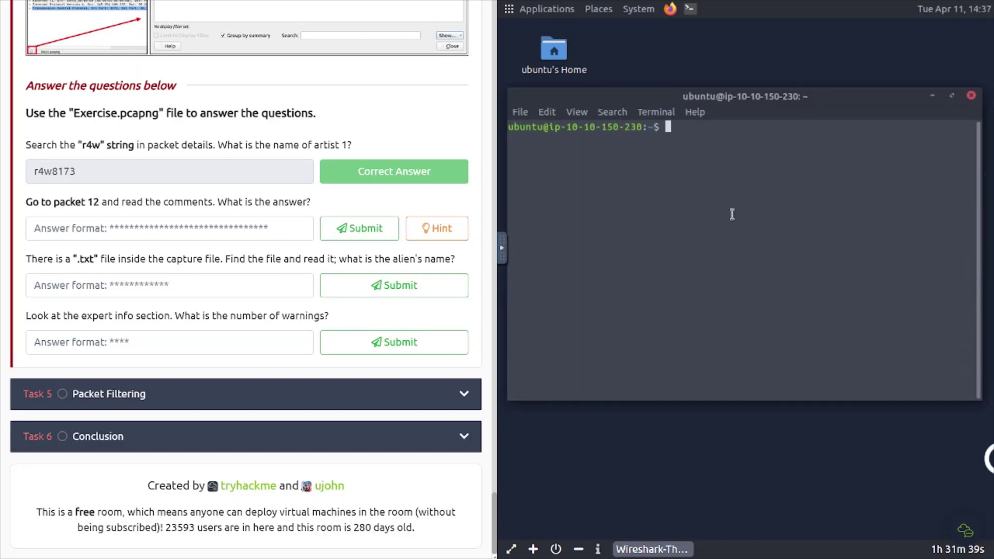
pyautogui.write('p')
pyautogui.write('wd')
pyautogui.press('Return')
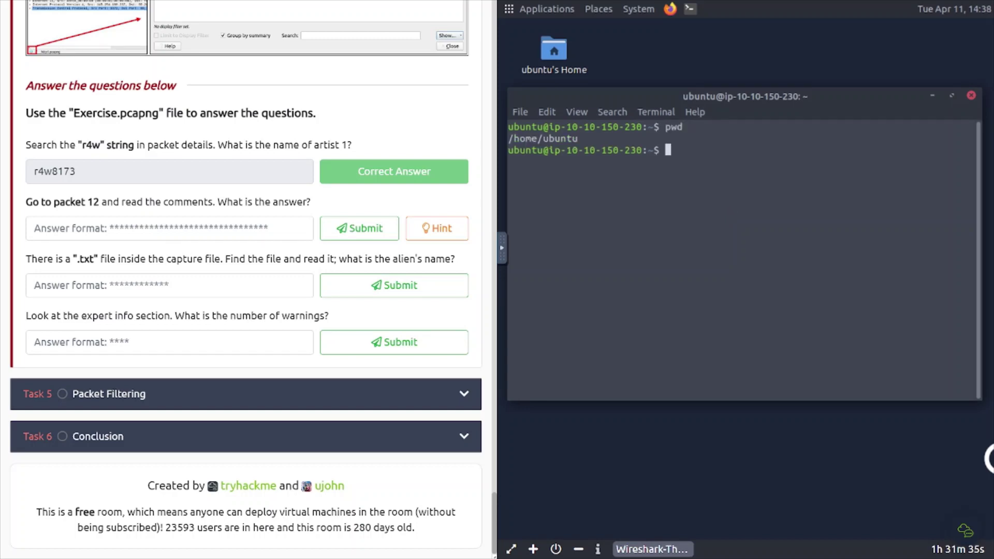
# List the home folder's contents, change into the Desktop folder and list its files.
pyautogui.write('cd')
pyautogui.press('BackSpace')
pyautogui.press('BackSpace')
pyautogui.write('ls')
pyautogui.press('Return')
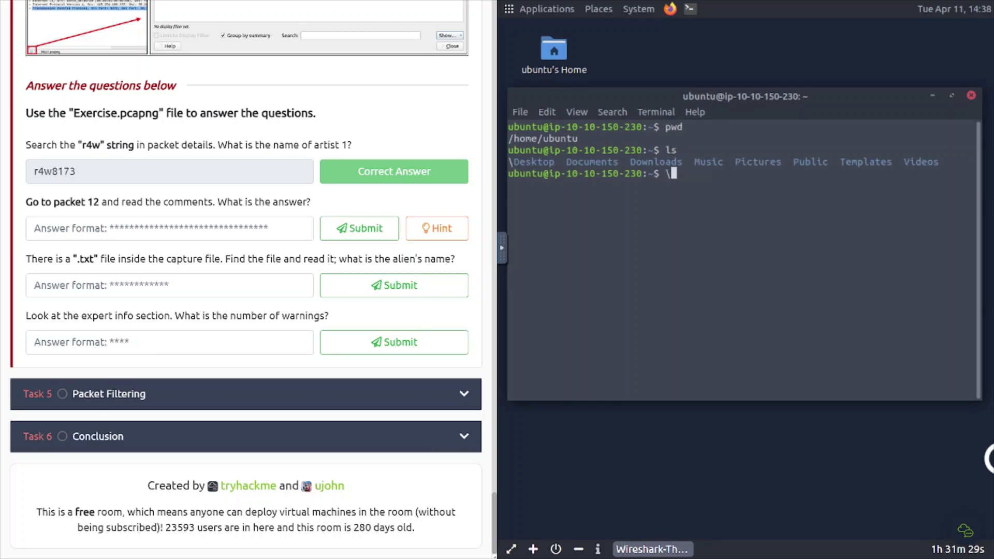
pyautogui.write('cd Desktop/')
pyautogui.press('Return')
pyautogui.write('ls')
pyautogui.press('Return')
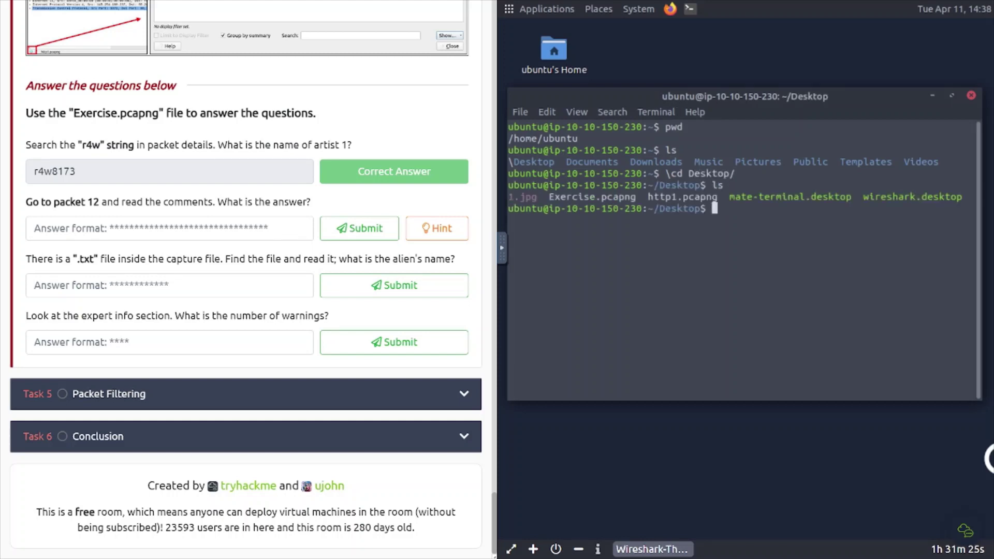
# Compute the MD5 hash of 1.jpg with md5sum.
pyautogui.write('md')
pyautogui.write('4')
pyautogui.write('sum ')
pyautogui.write('1')
pyautogui.press('Tab')
pyautogui.press('Return')
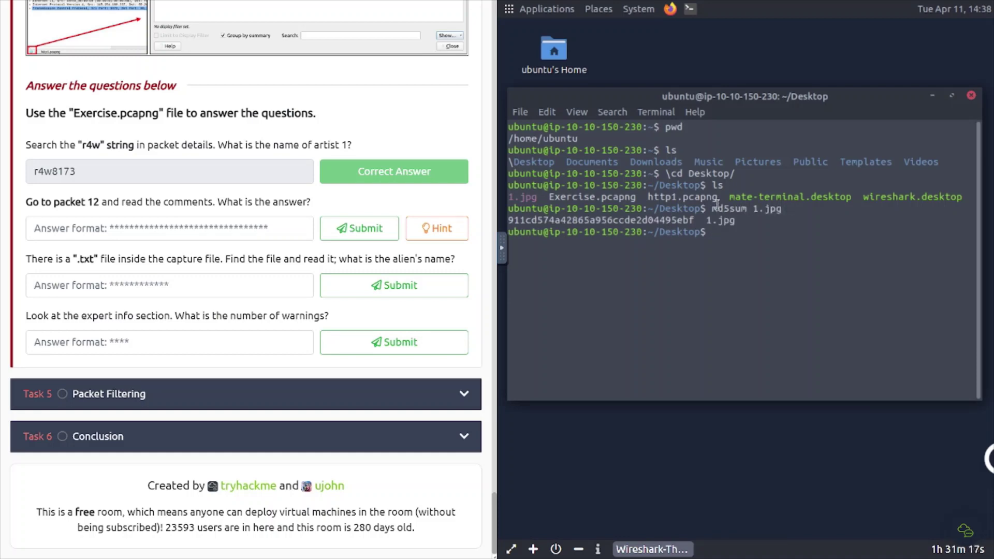
# Copy the MD5 hash of 1.jpg from the terminal output through the remote machine's clipboard.
pyautogui.moveTo(697, 219); pyautogui.dragTo(507, 221)
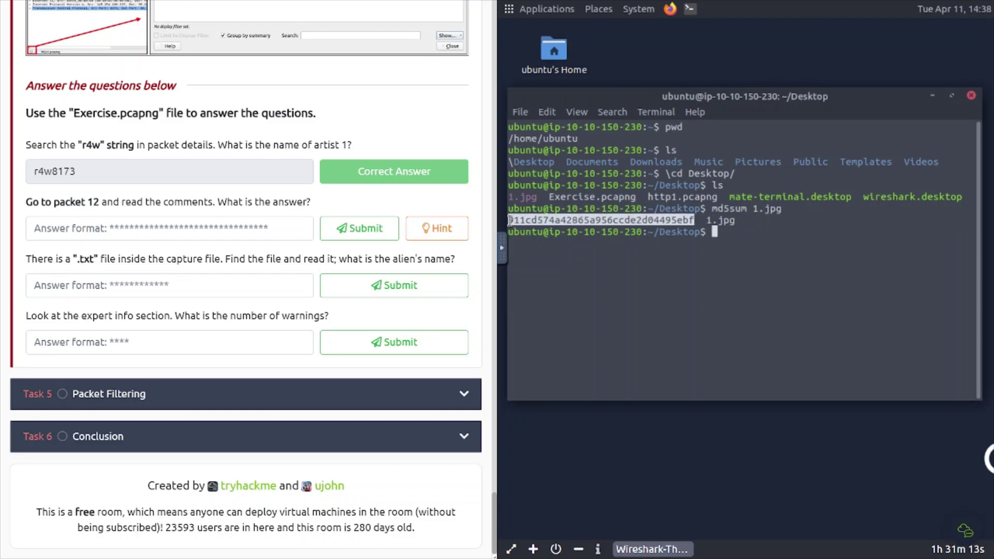
pyautogui.rightClick(504, 238)
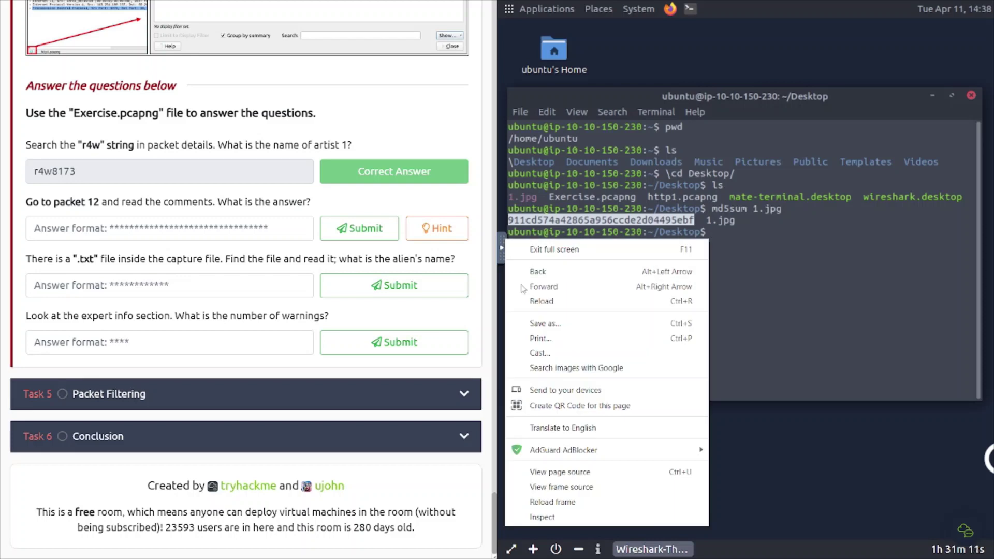
pyautogui.click(503, 244)
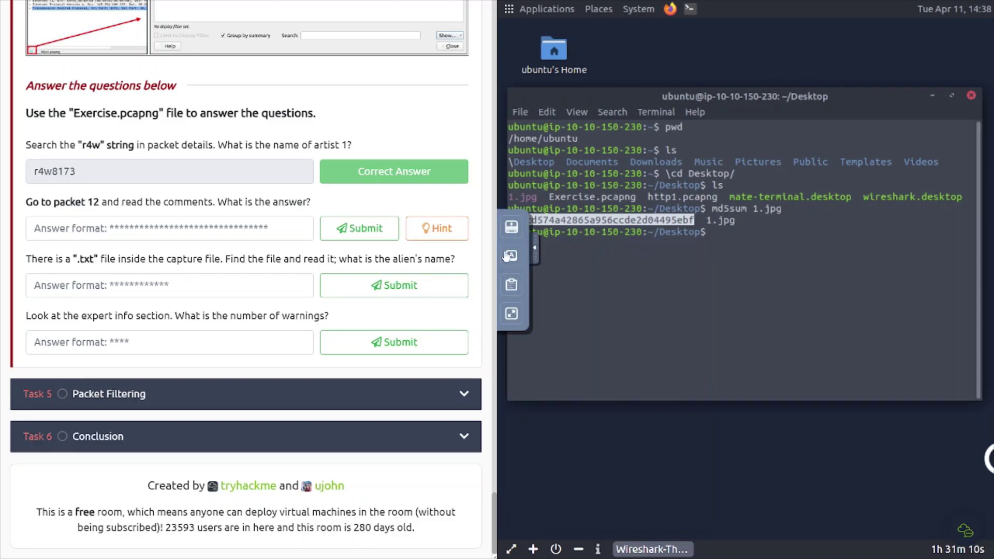
pyautogui.click(511, 284)
pyautogui.doubleClick(579, 262)
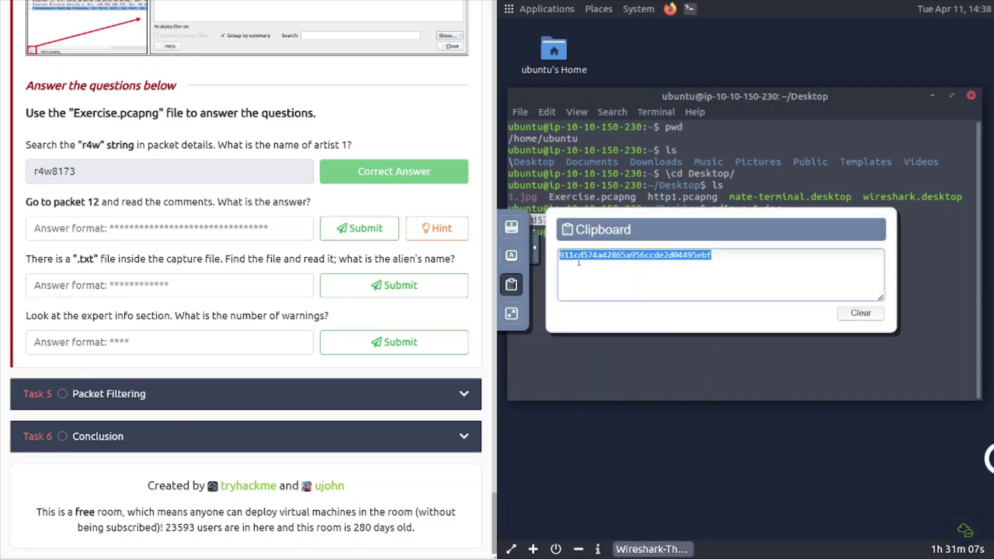
# Submit 911cd574a42865a956ccde2d04495ebf as the answer to the packet 12 comments question and close the remote clipboard.
pyautogui.click(260, 232)
pyautogui.hotkey('ctrl', 'v')
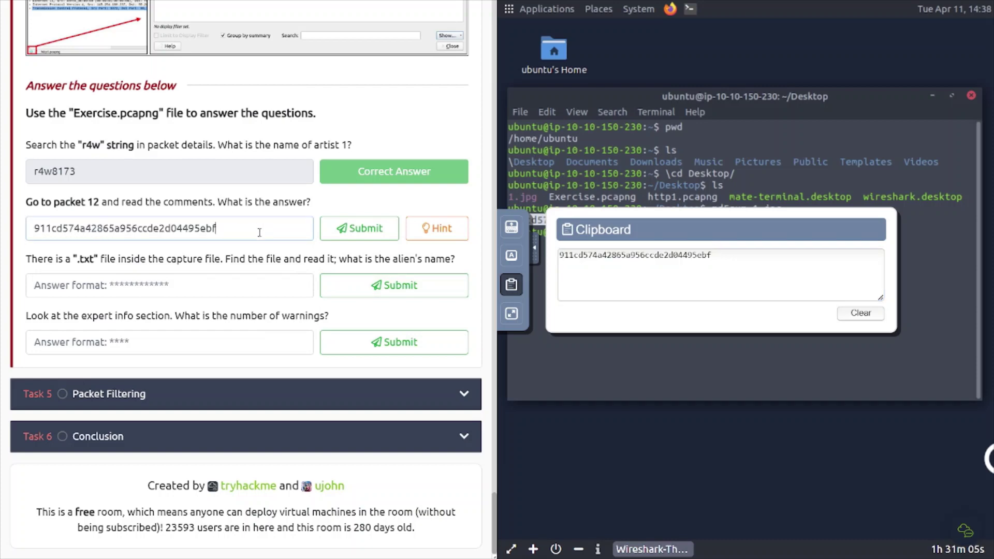
pyautogui.click(358, 230)
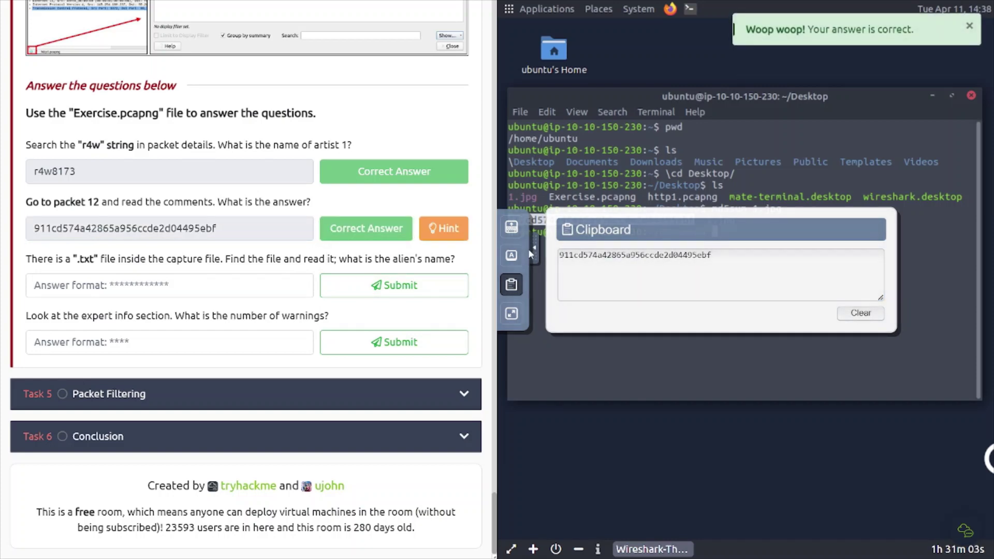
pyautogui.click(534, 251)
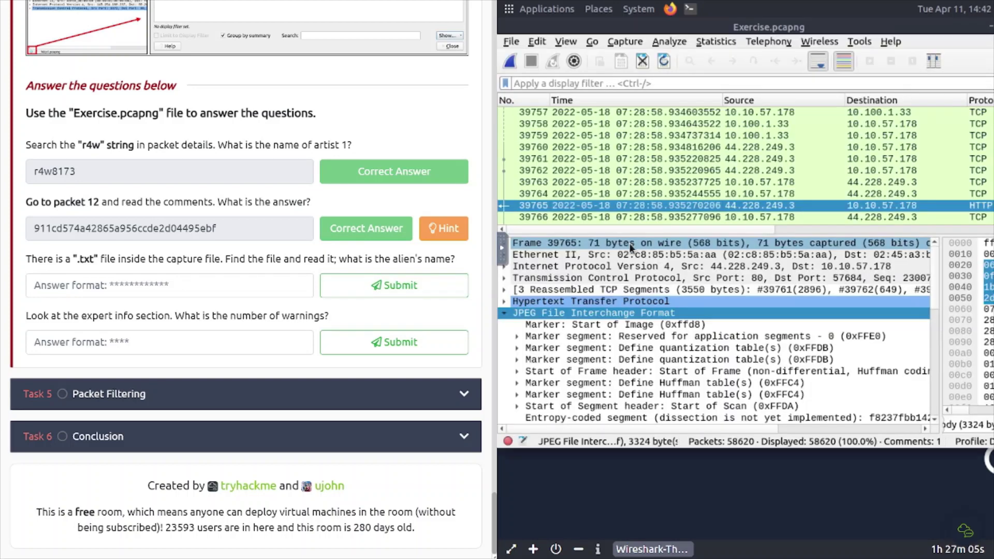
# Open the HTTP object export list for Exercise.pcapng and filter it by ".txt".
pyautogui.click(512, 41)
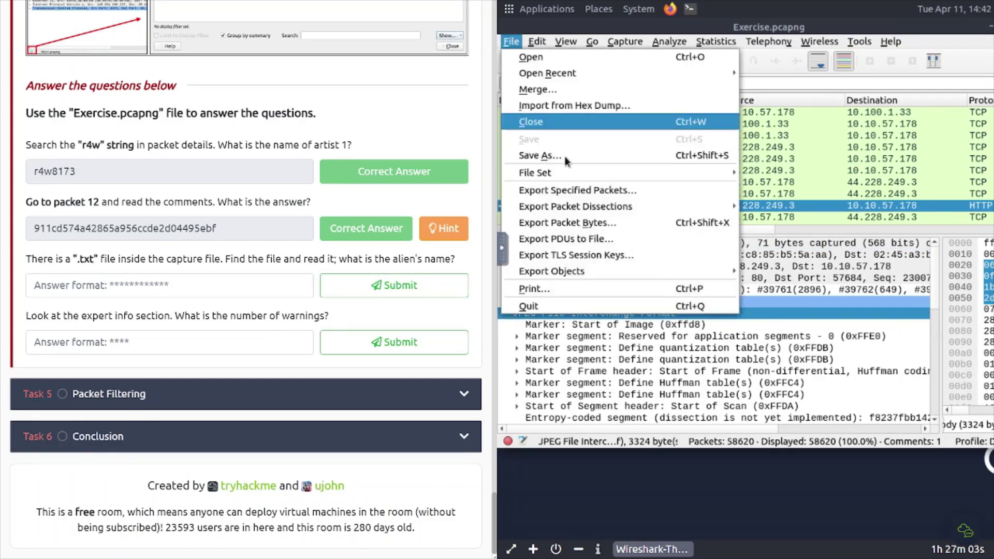
pyautogui.moveTo(588, 271)
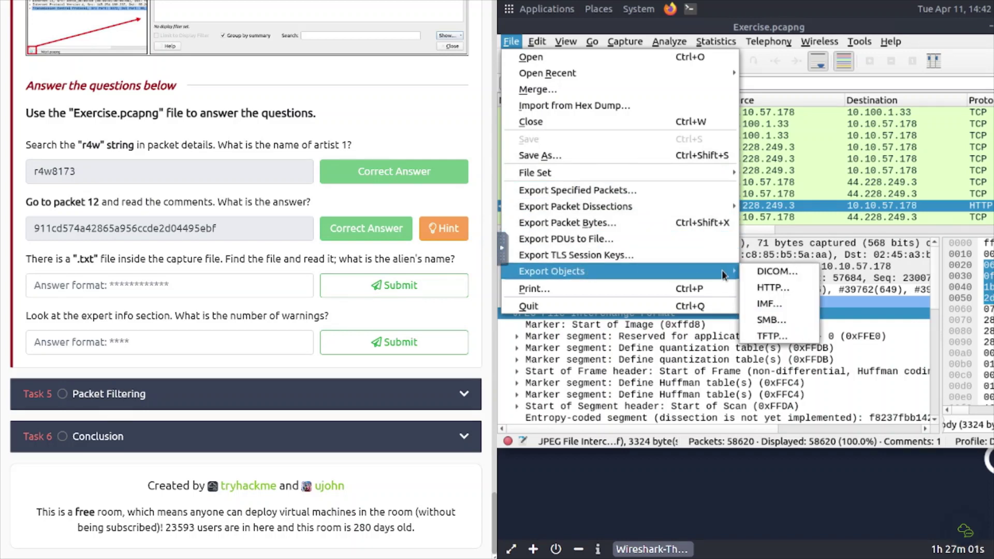
pyautogui.click(794, 288)
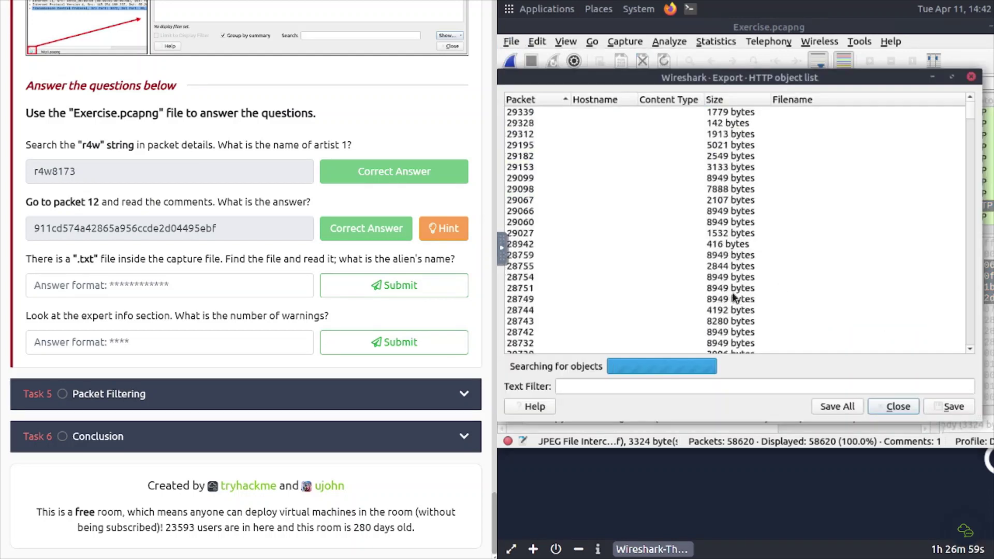
pyautogui.click(598, 387)
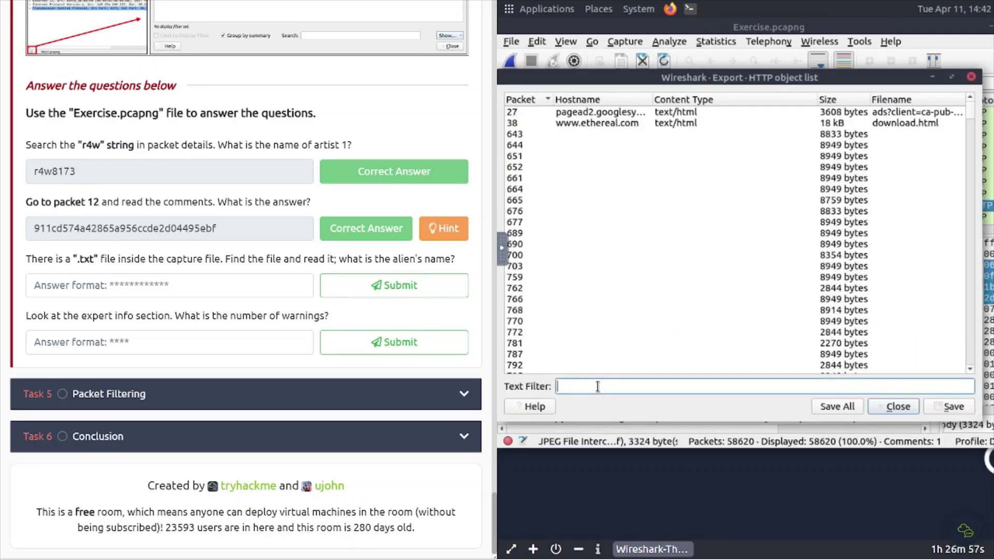
pyautogui.write('.txt')
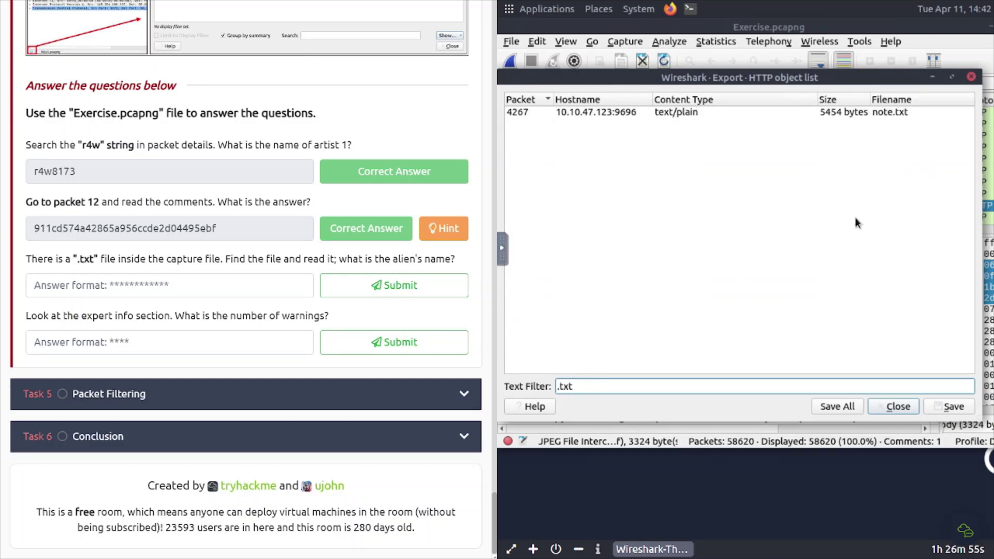
# Save the note.txt object from packet 4267 to the Desktop folder.
pyautogui.click(824, 111)
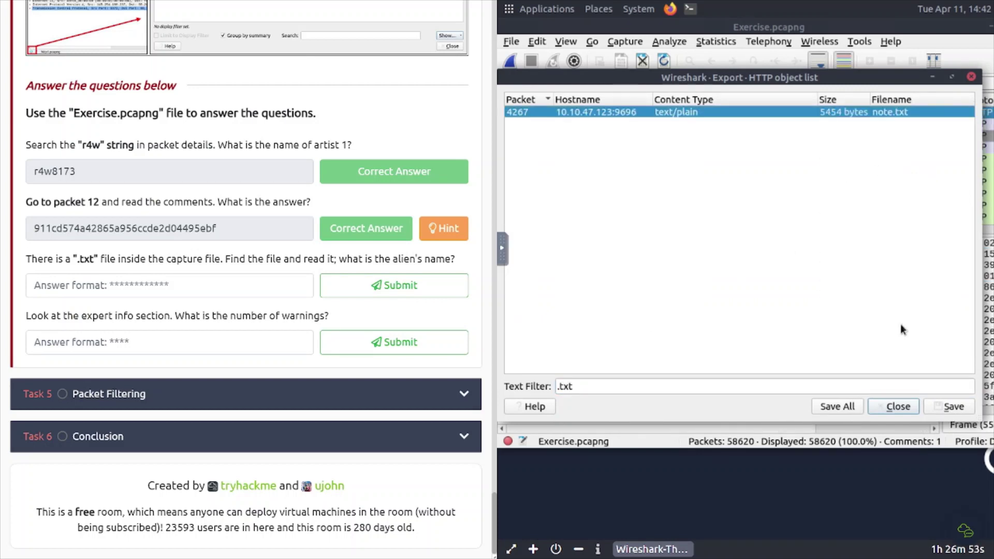
pyautogui.click(961, 409)
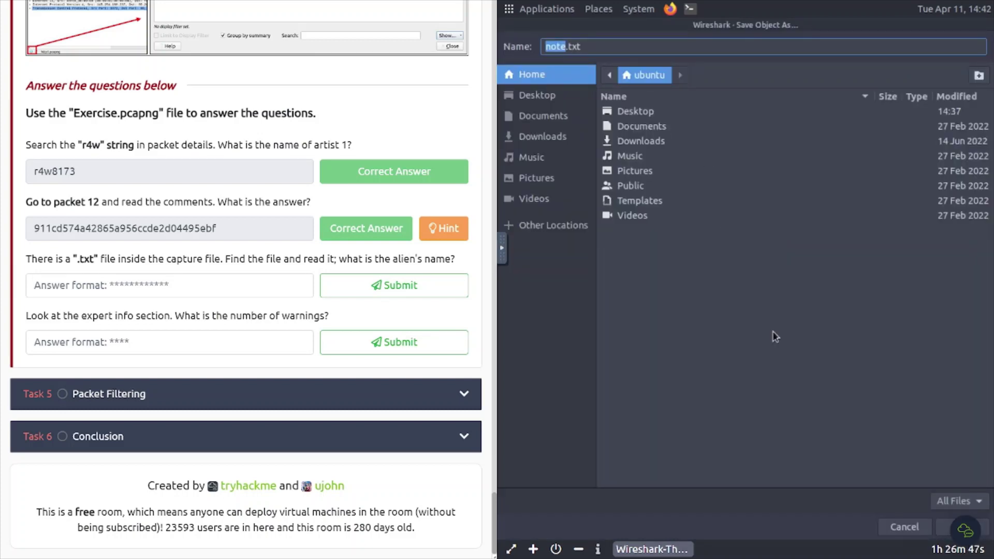
pyautogui.doubleClick(642, 117)
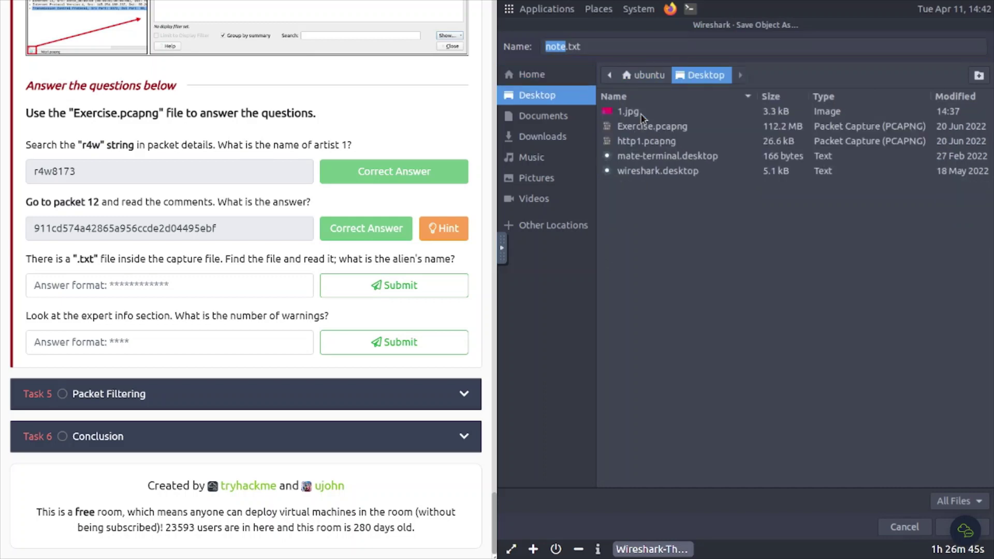
pyautogui.click(943, 529)
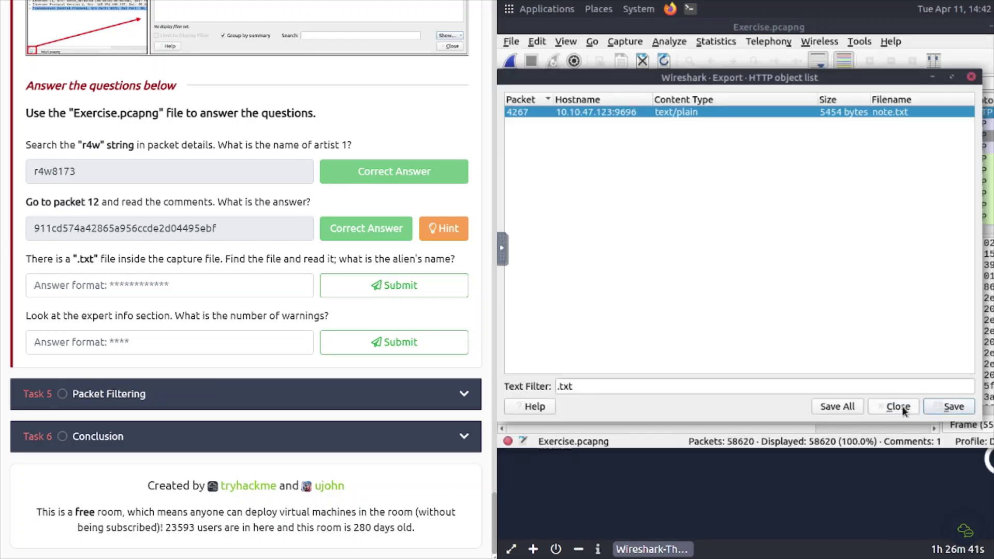
# Close the HTTP object list, minimize the capture window, and open note.txt from the Desktop to read the alien's name.
pyautogui.click(902, 406)
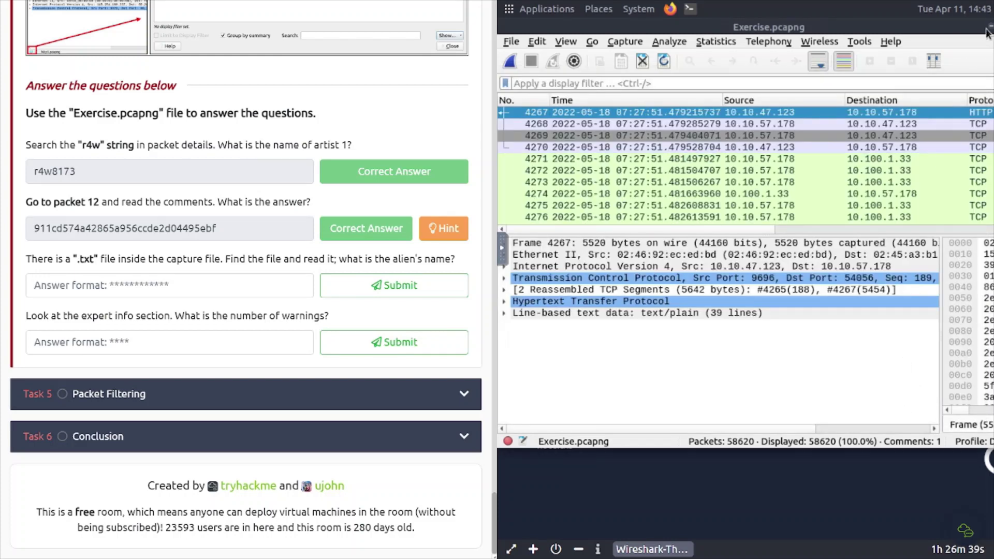
pyautogui.click(989, 26)
pyautogui.click(555, 425)
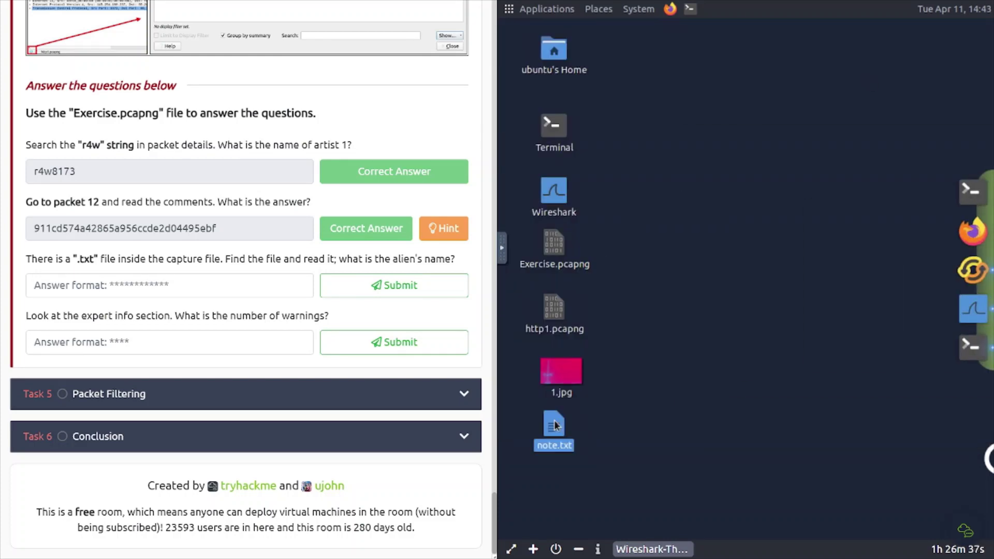
pyautogui.doubleClick(555, 426)
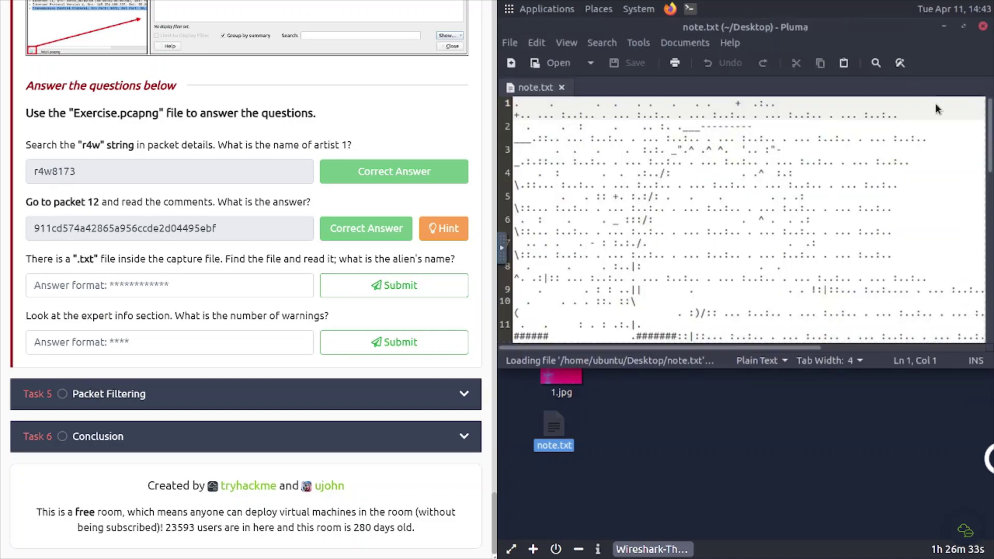
pyautogui.moveTo(988, 120); pyautogui.dragTo(979, 262)
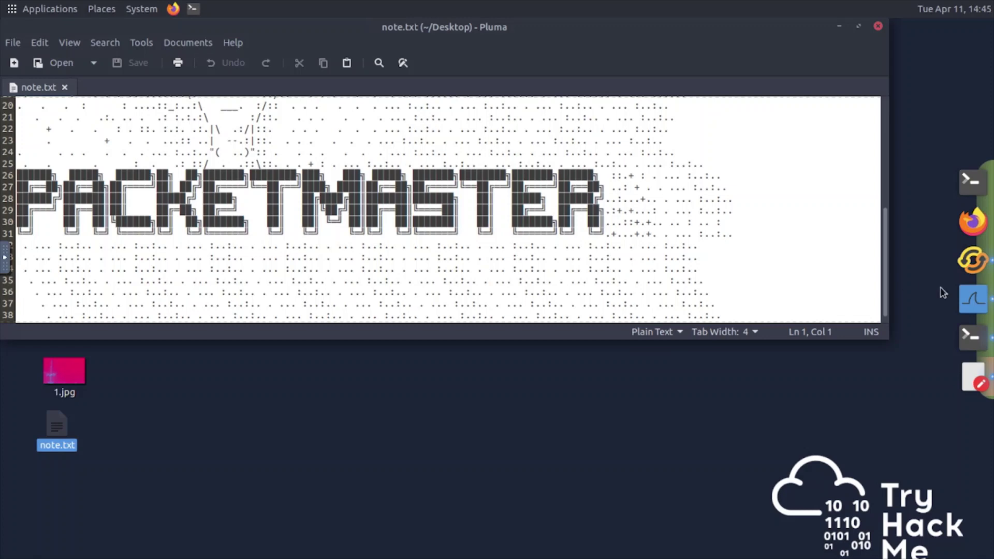
# Bring Exercise.pcapng back up in Wireshark and open its Expert Information to check the number of warnings.
pyautogui.click(972, 301)
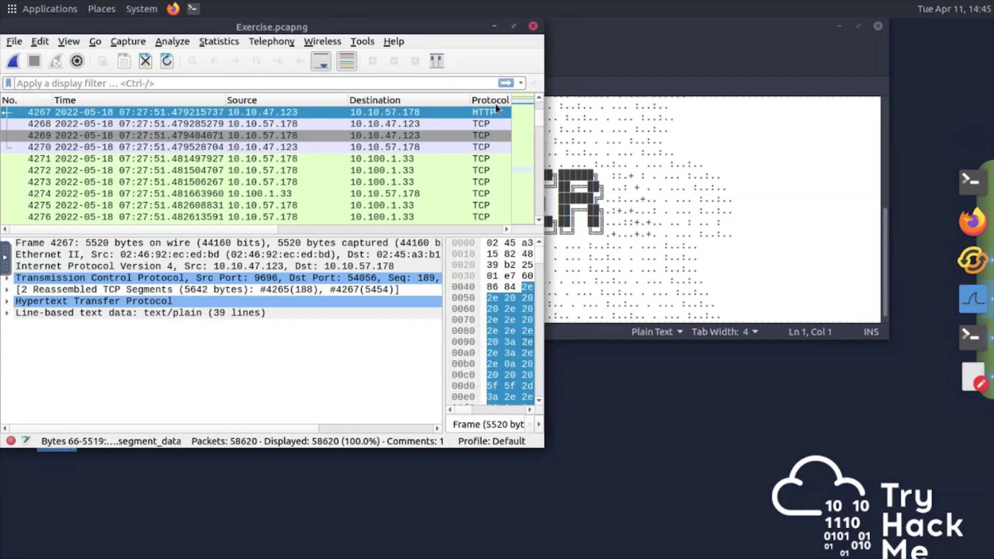
pyautogui.moveTo(484, 31); pyautogui.dragTo(643, 45)
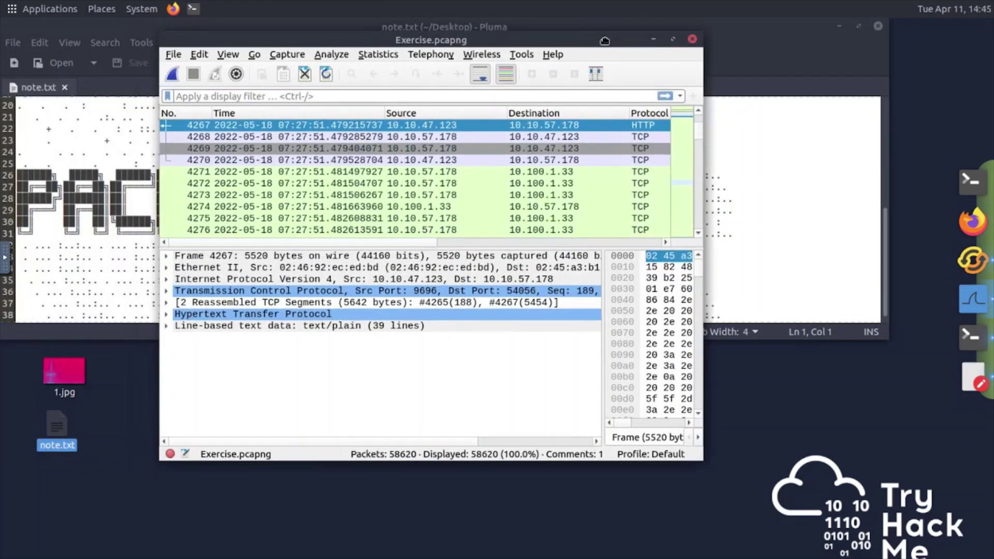
pyautogui.click(170, 454)
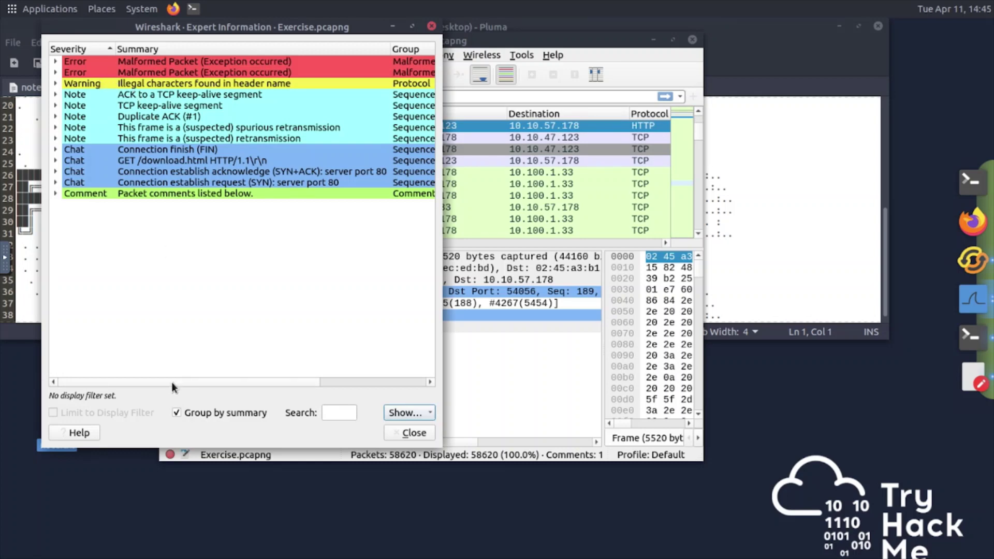
pyautogui.hscroll(5, 322, 365)
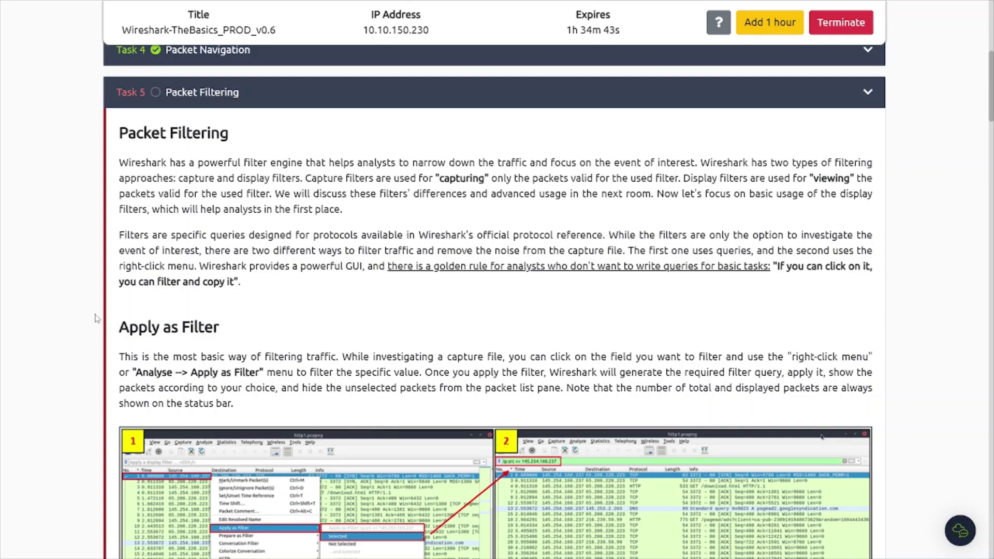
# Enlarge the Task 5 page and read the Packet Filtering introduction and the Apply as Filter section with its example.
pyautogui.hotkey('ctrl', '+')
pyautogui.hotkey('ctrl', '+')
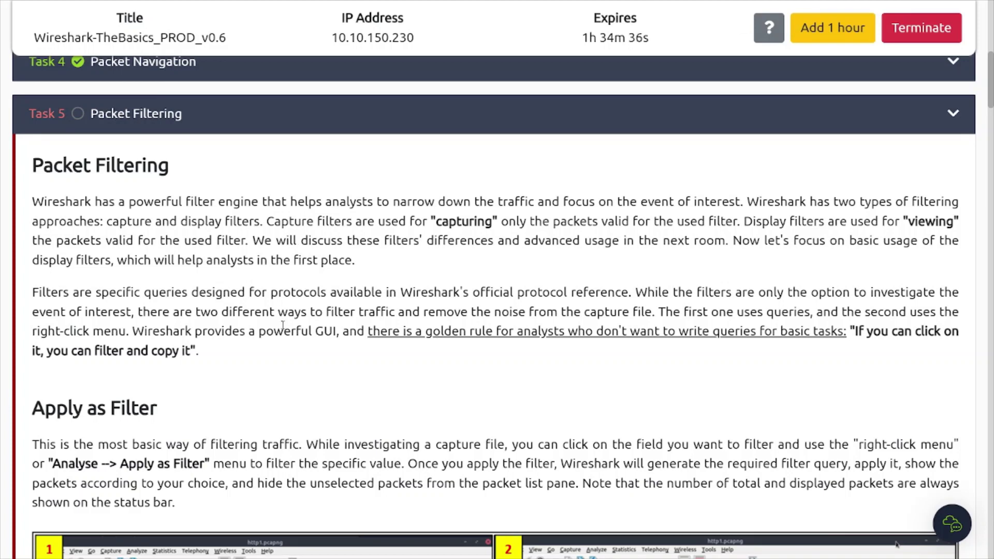
pyautogui.scroll(-1, 283, 326)
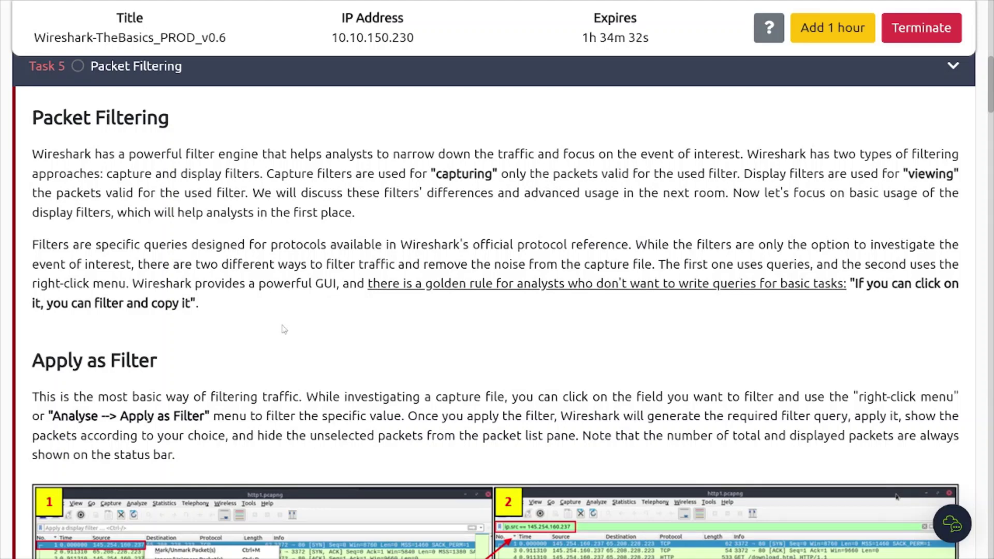
pyautogui.scroll(-1, 283, 329)
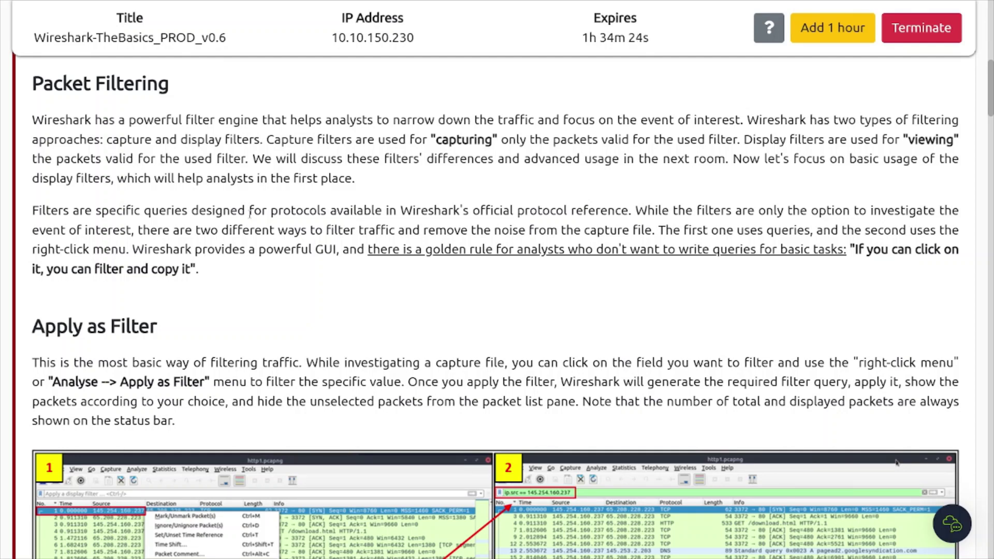
pyautogui.scroll(-1, 250, 213)
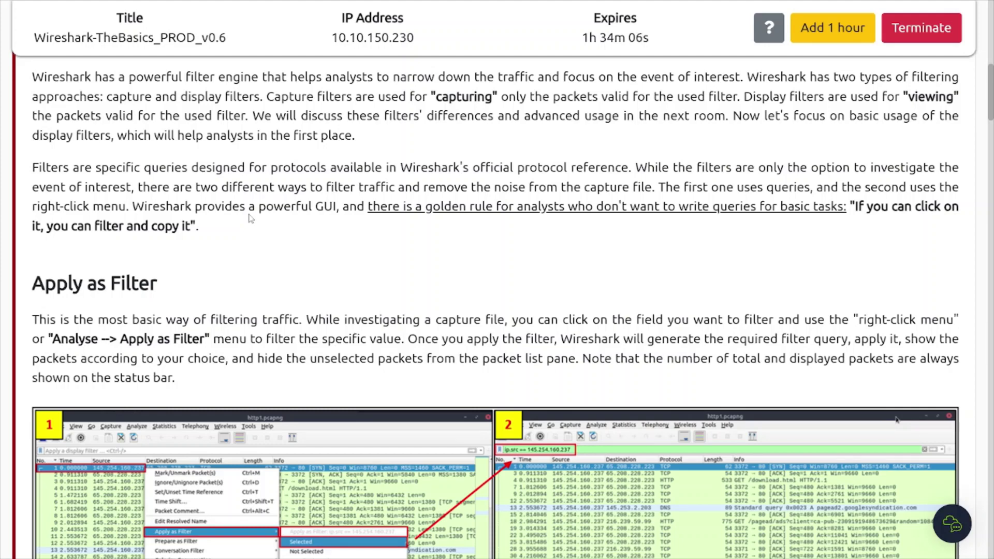
pyautogui.scroll(-1, 251, 218)
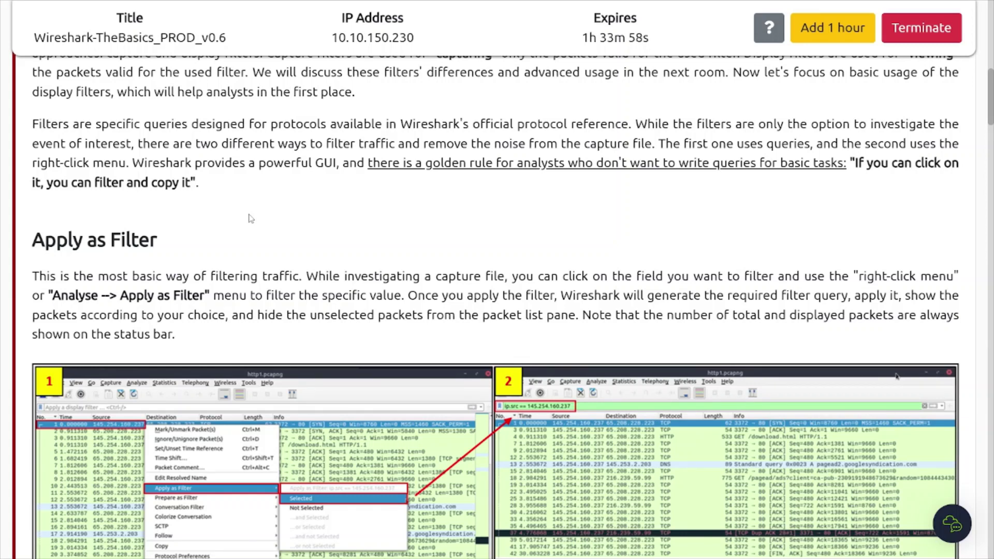
pyautogui.scroll(-1, 252, 219)
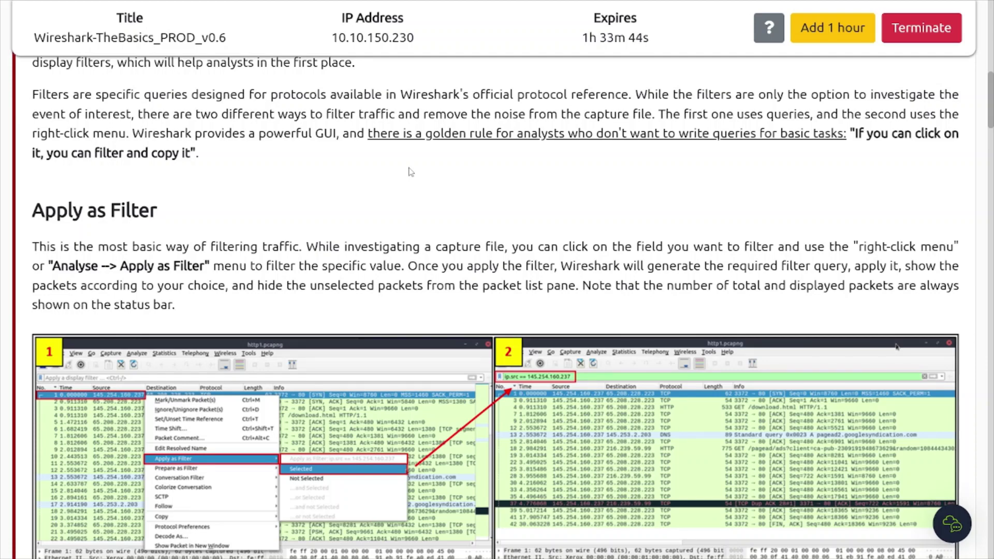
pyautogui.scroll(-2, 220, 179)
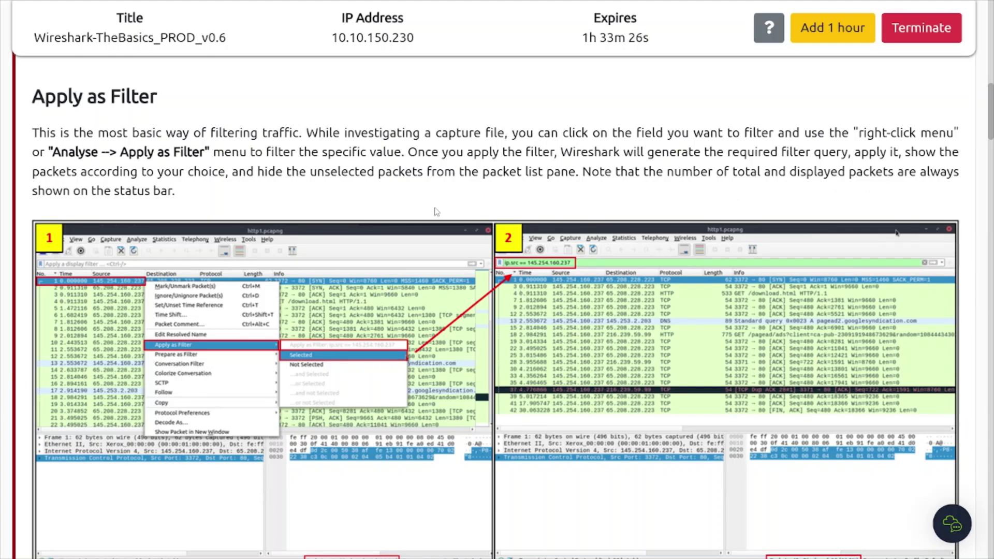
pyautogui.scroll(-3, 258, 309)
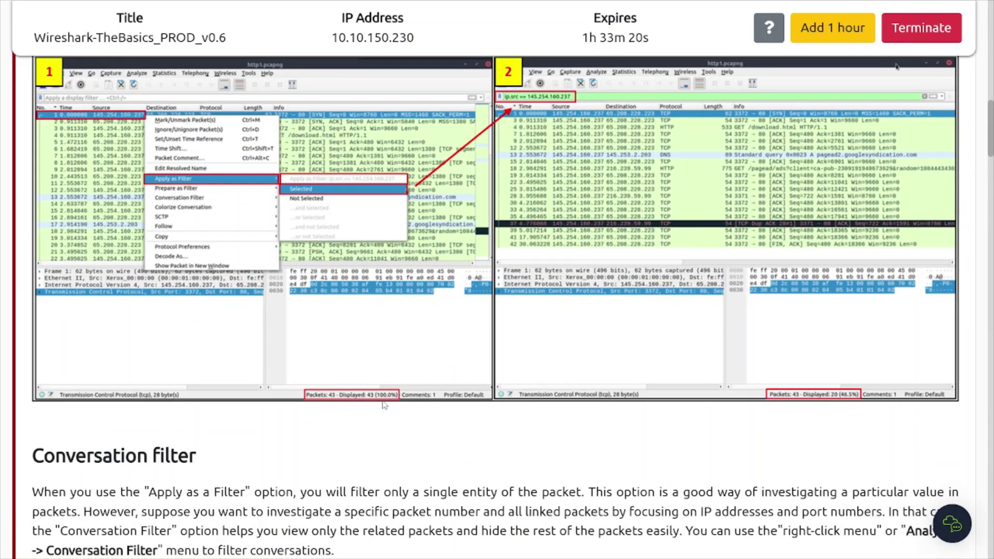
# Read the Conversation Filter and Colourise Conversation sections of Task 5, including the example for resetting the colourisation.
pyautogui.scroll(-6, 334, 435)
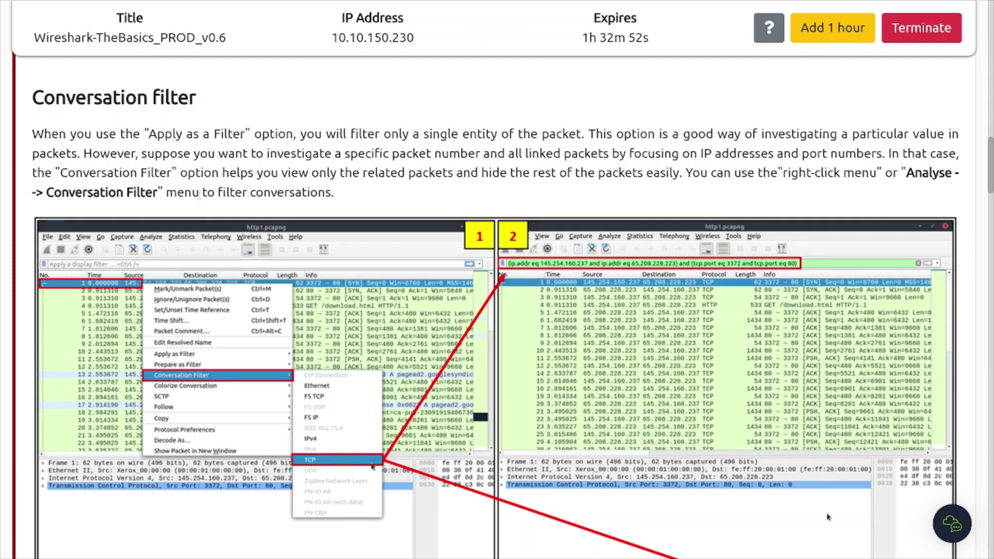
pyautogui.scroll(-3, 199, 195)
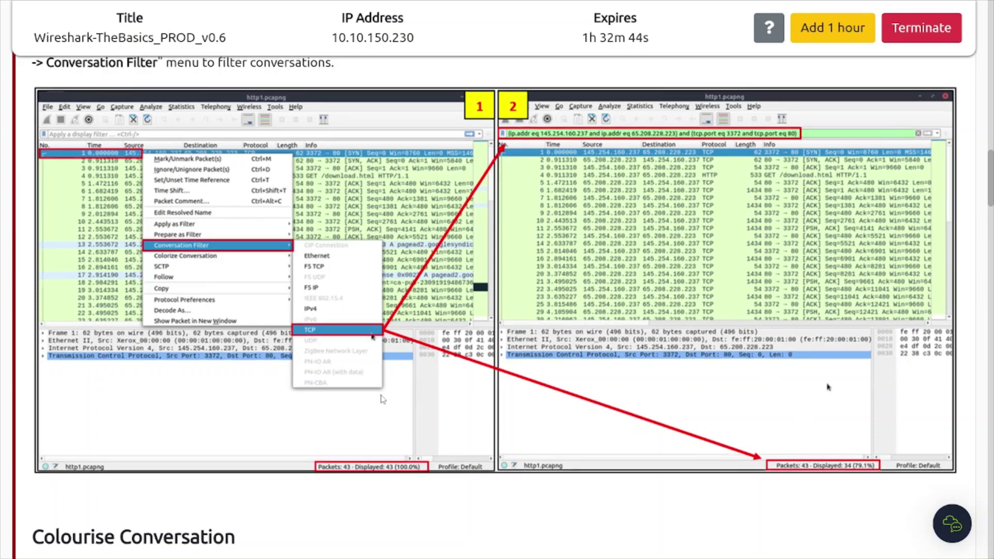
pyautogui.scroll(-9, 383, 399)
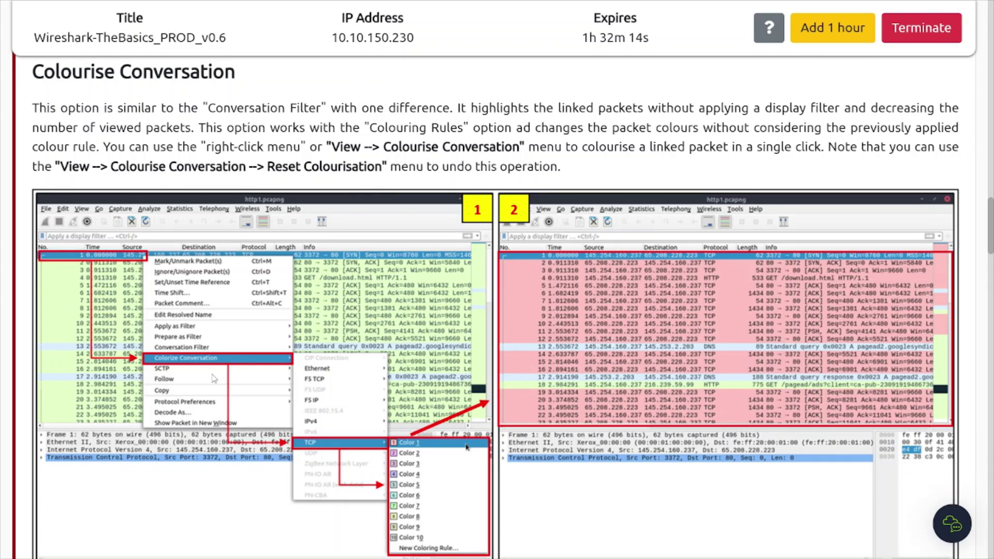
pyautogui.scroll(-1, 214, 379)
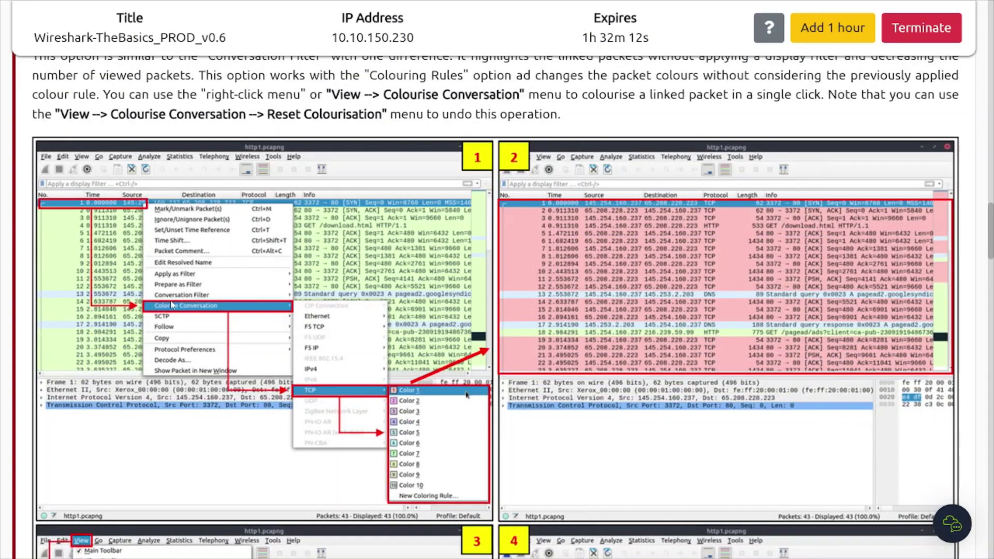
pyautogui.scroll(-1, 275, 316)
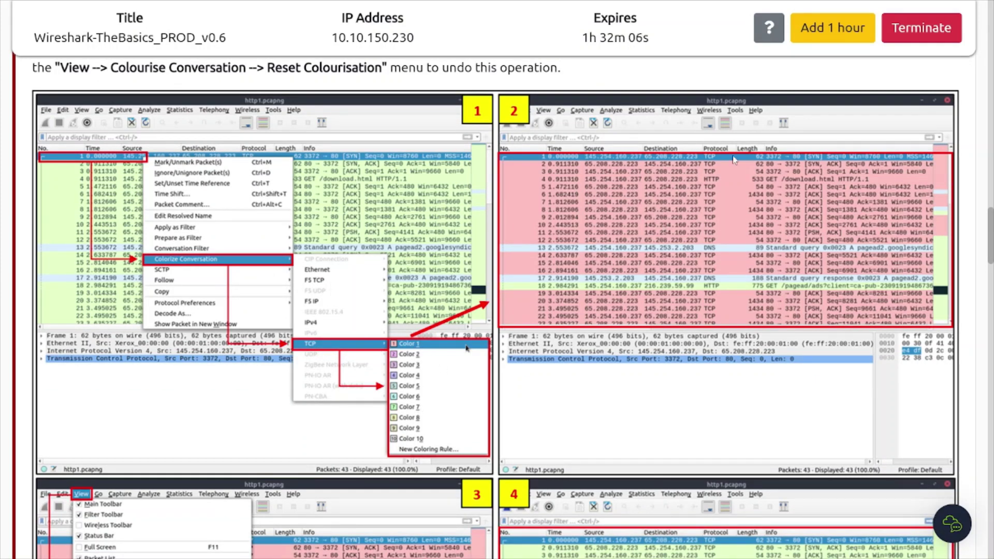
pyautogui.scroll(-5, 512, 365)
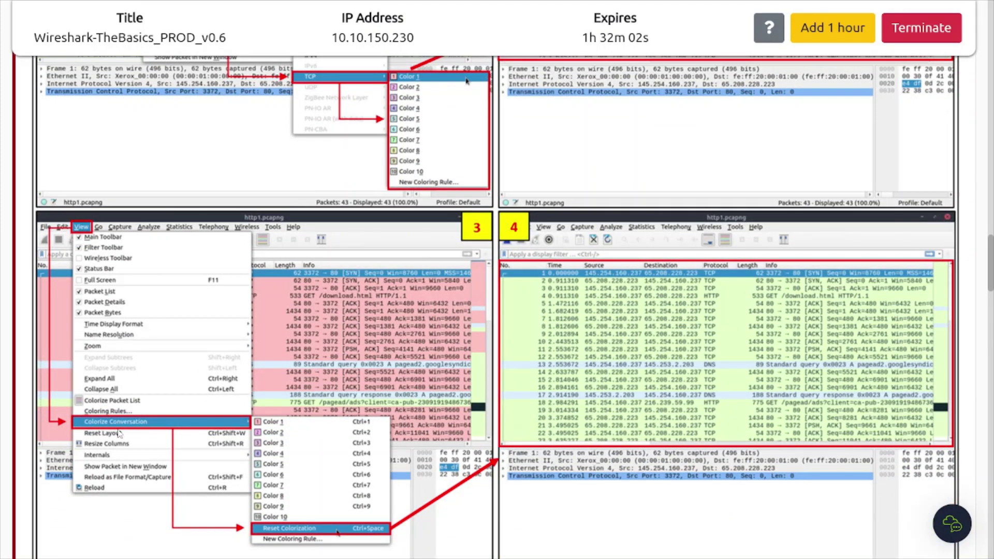
pyautogui.scroll(-2, 119, 434)
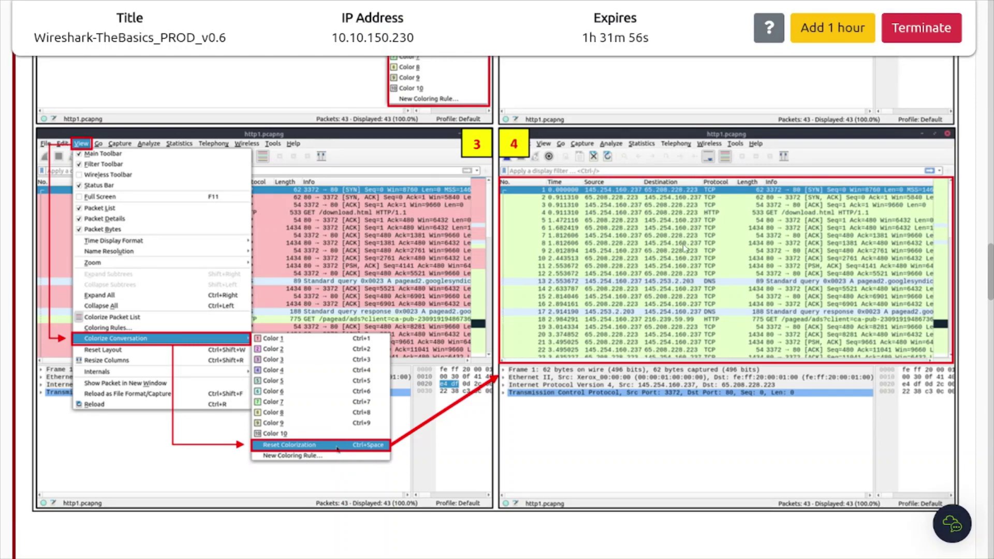
# Read the Prepare as Filter and Apply as Column sections of Task 5 with their example captures.
pyautogui.scroll(-9, 717, 262)
pyautogui.scroll(-2, 321, 319)
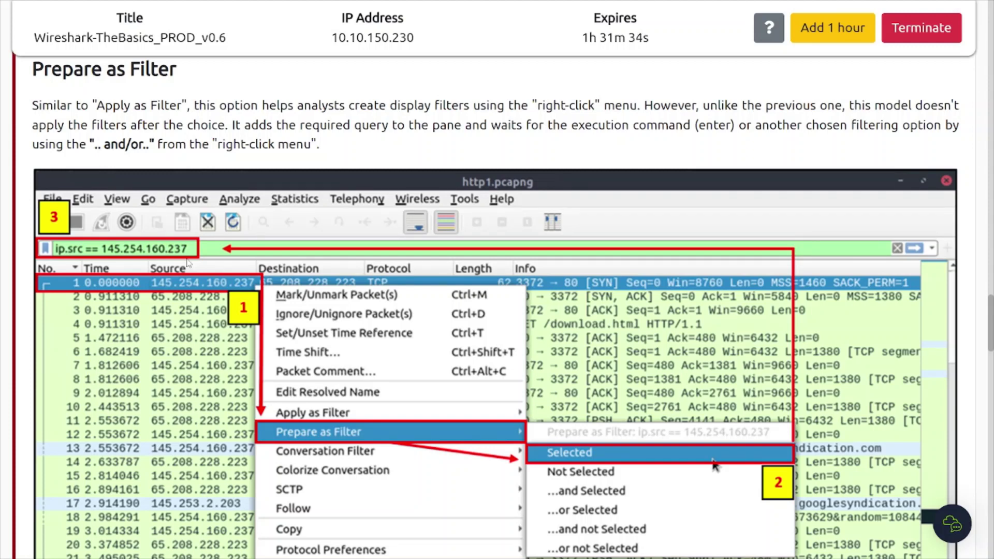
pyautogui.scroll(-2, 188, 262)
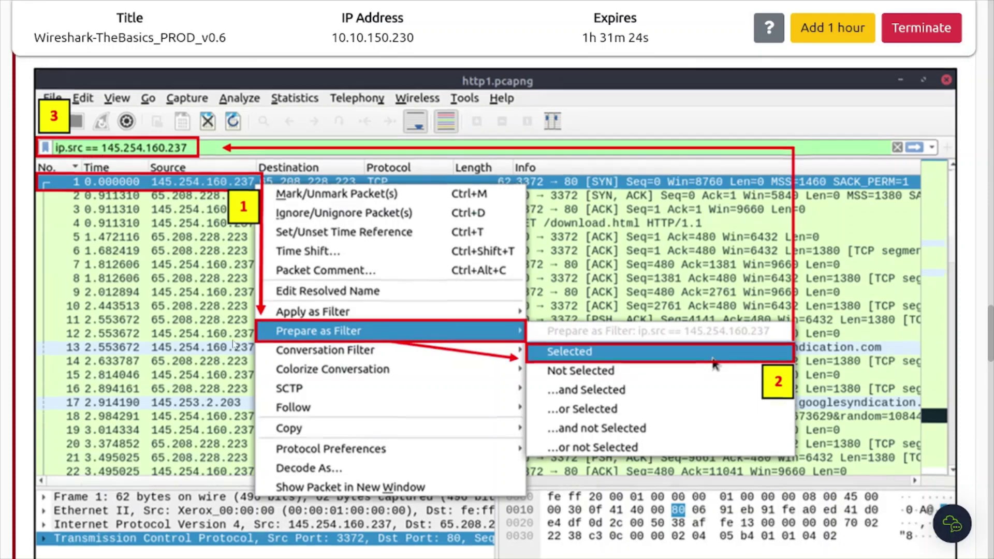
pyautogui.scroll(-7, 235, 345)
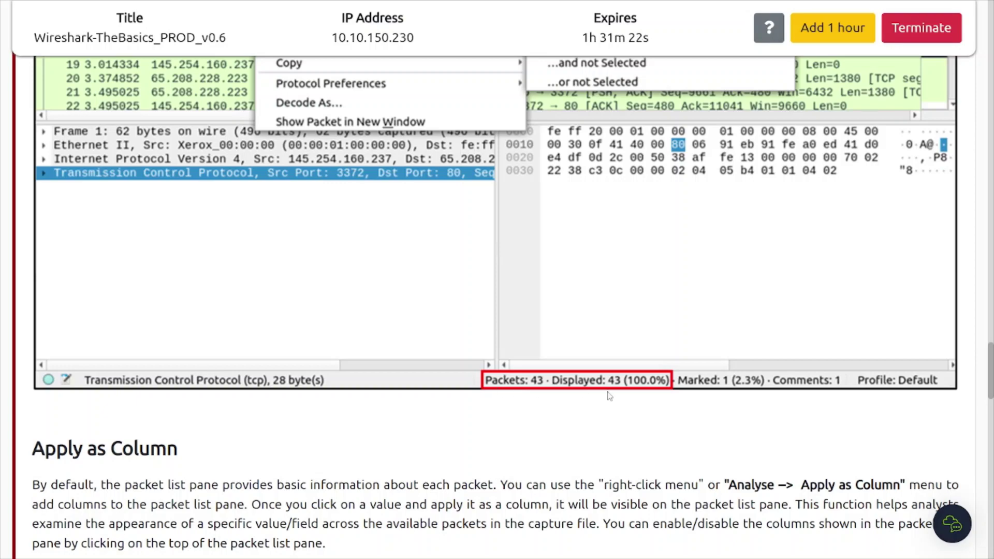
pyautogui.scroll(-4, 343, 421)
pyautogui.scroll(-2, 260, 381)
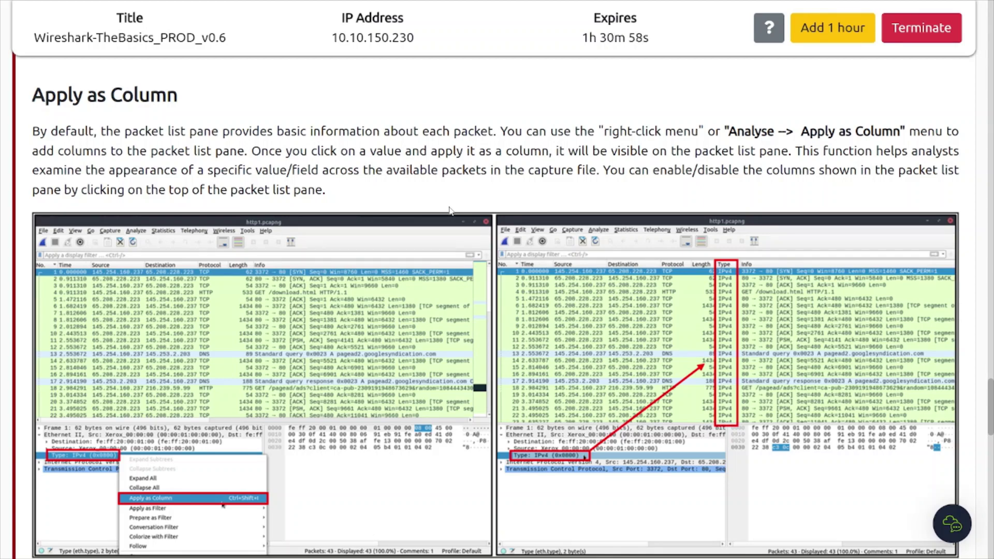
pyautogui.scroll(-1, 450, 211)
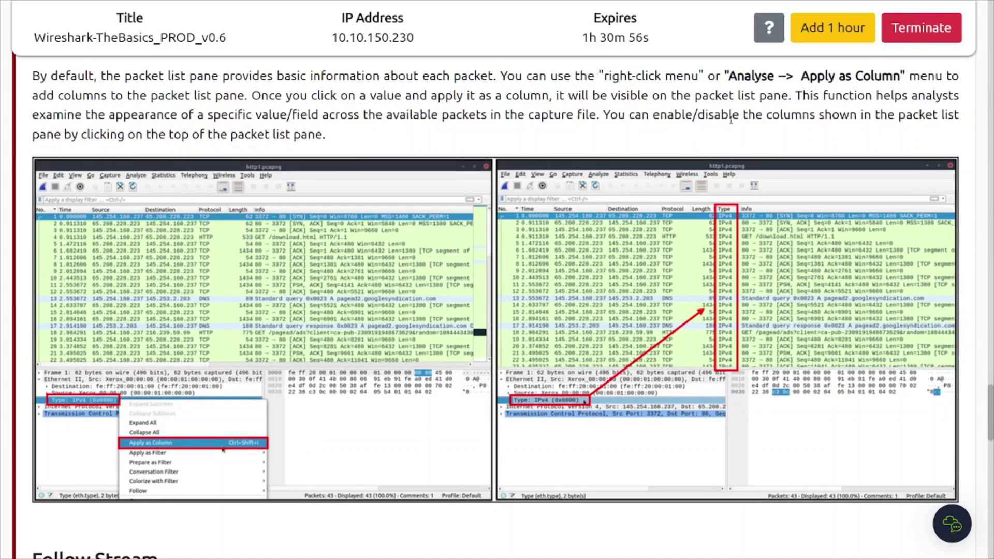
pyautogui.scroll(-1, 374, 179)
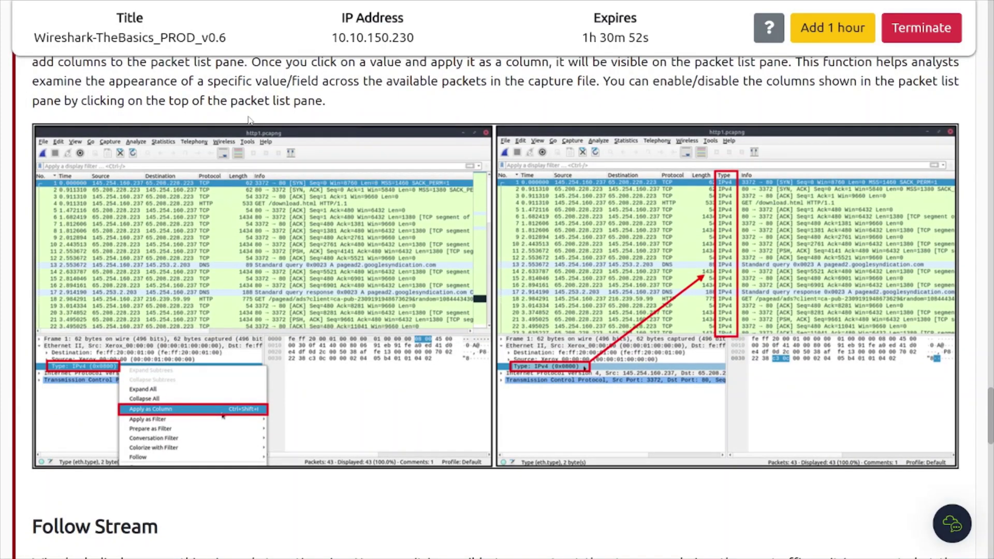
pyautogui.scroll(-2, 203, 306)
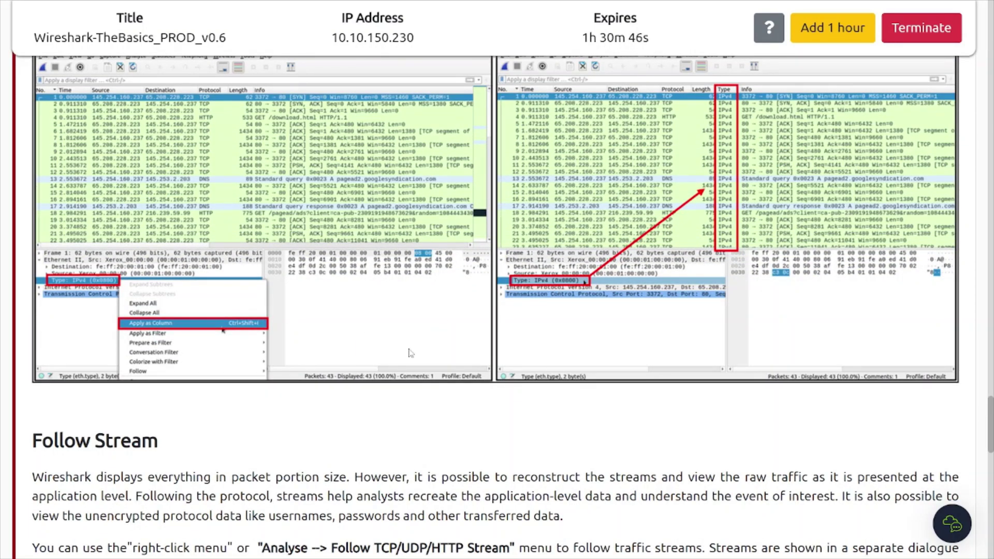
# Read the Follow Stream section of Task 5 with its example captures, along with the questions on Exercise.pcapng.
pyautogui.scroll(-7, 411, 354)
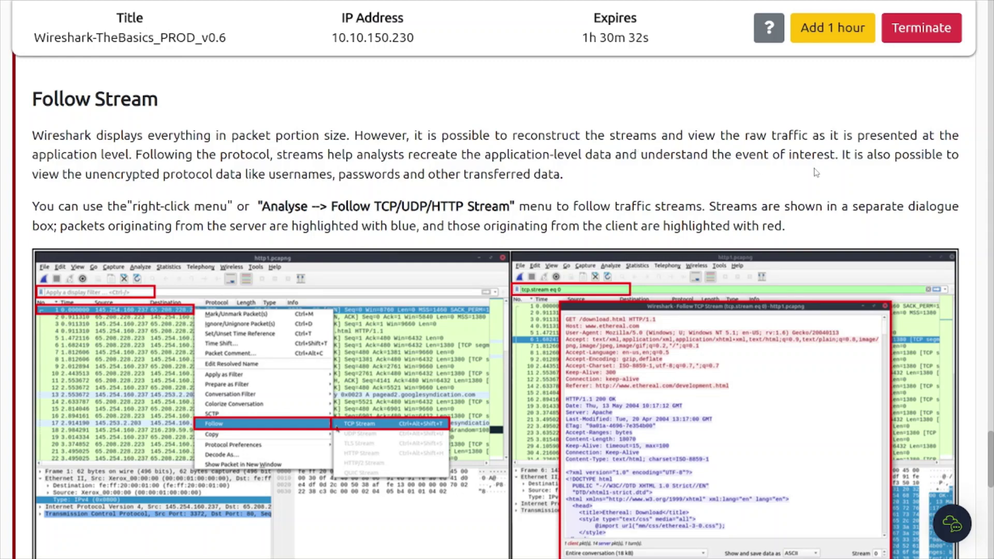
pyautogui.scroll(-1, 213, 230)
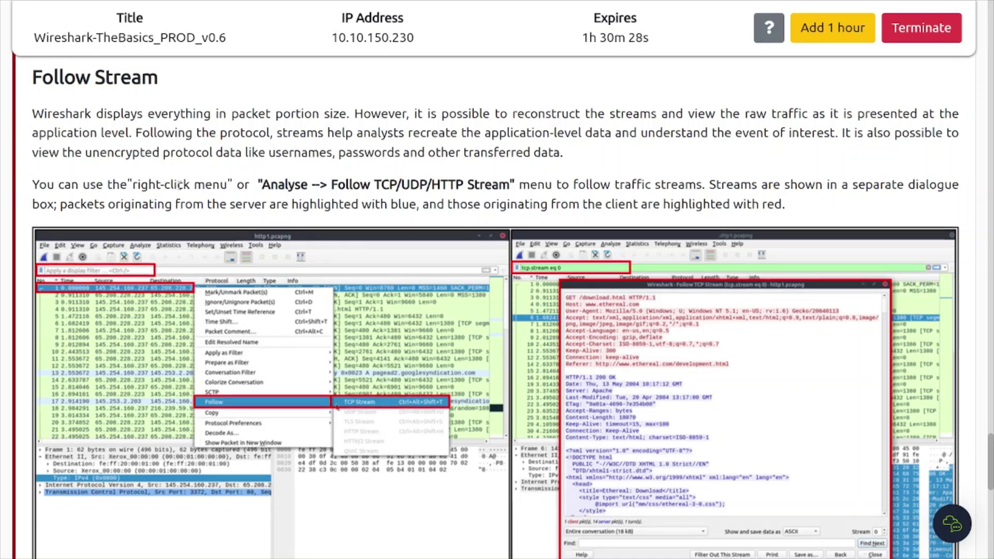
pyautogui.scroll(2, 129, 135)
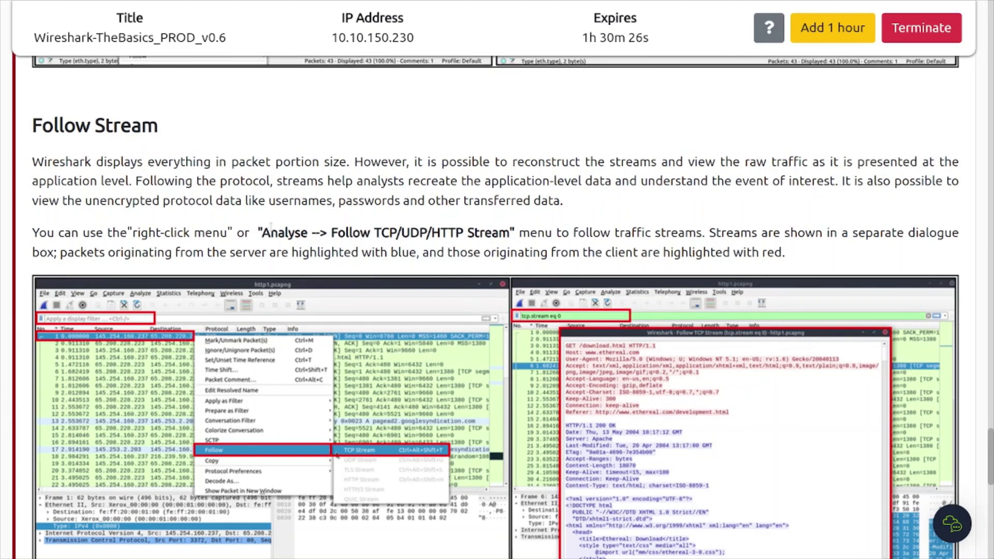
pyautogui.scroll(-4, 271, 423)
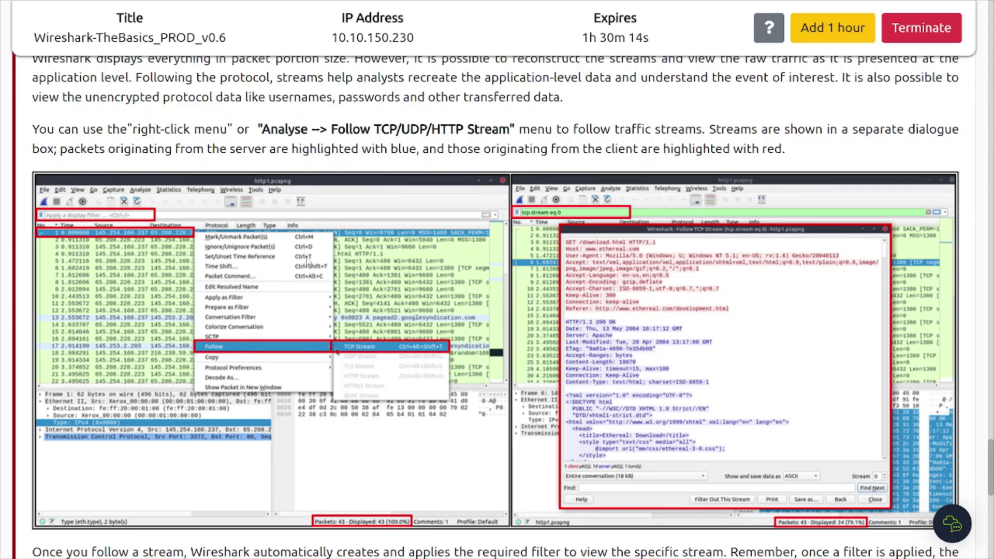
pyautogui.scroll(-1, 562, 145)
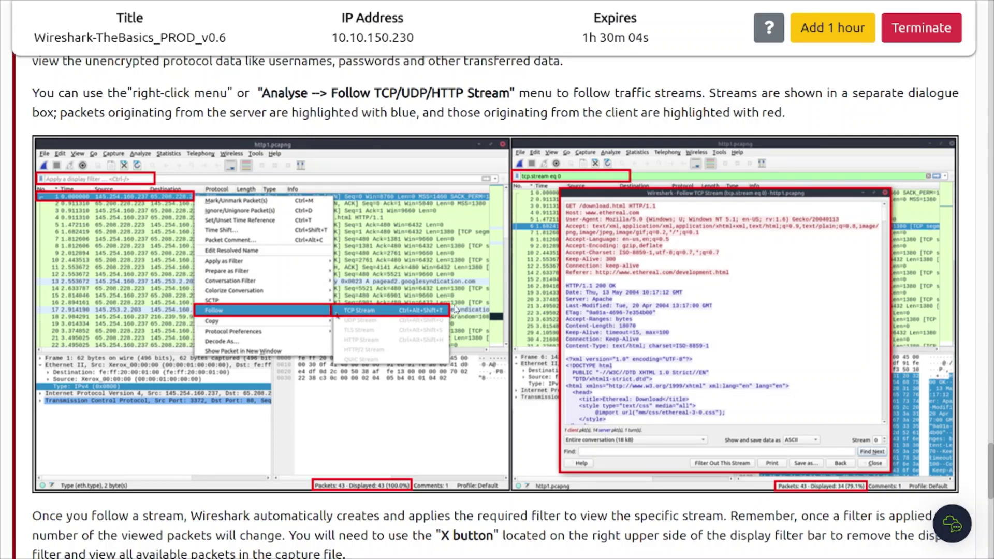
pyautogui.scroll(-1, 455, 309)
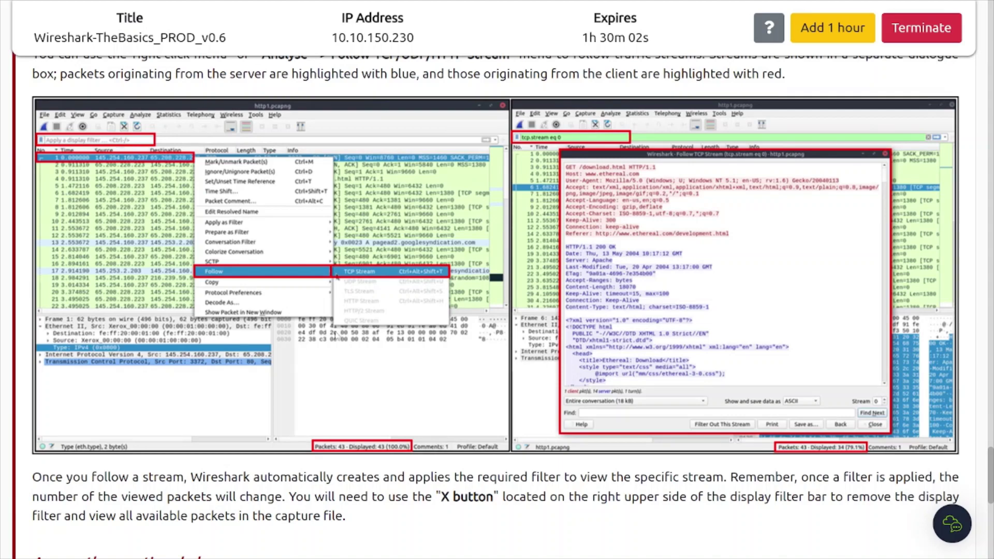
pyautogui.scroll(-6, 336, 332)
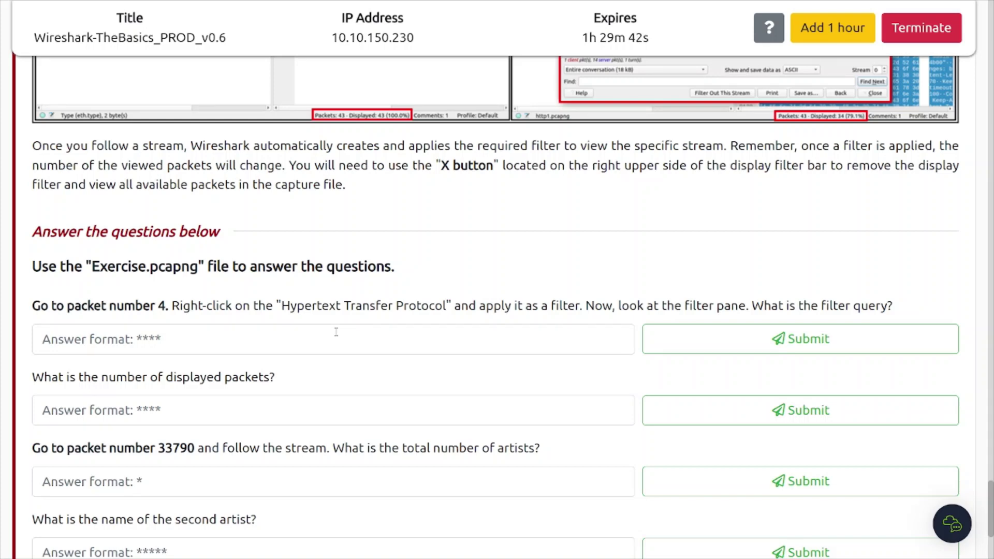
pyautogui.scroll(-2, 337, 332)
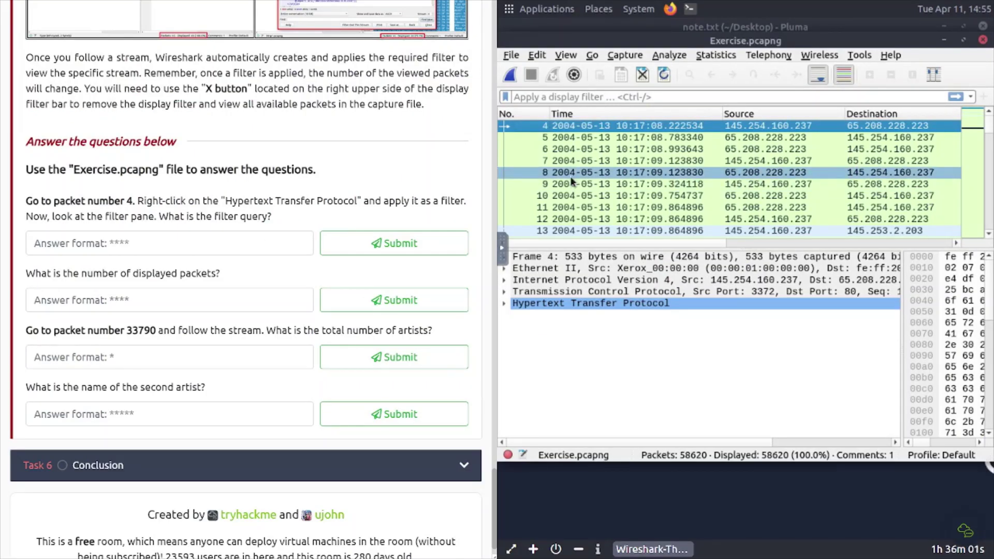
# Go to packet number 4 in Exercise.pcapng and select it in the packet list.
pyautogui.click(593, 57)
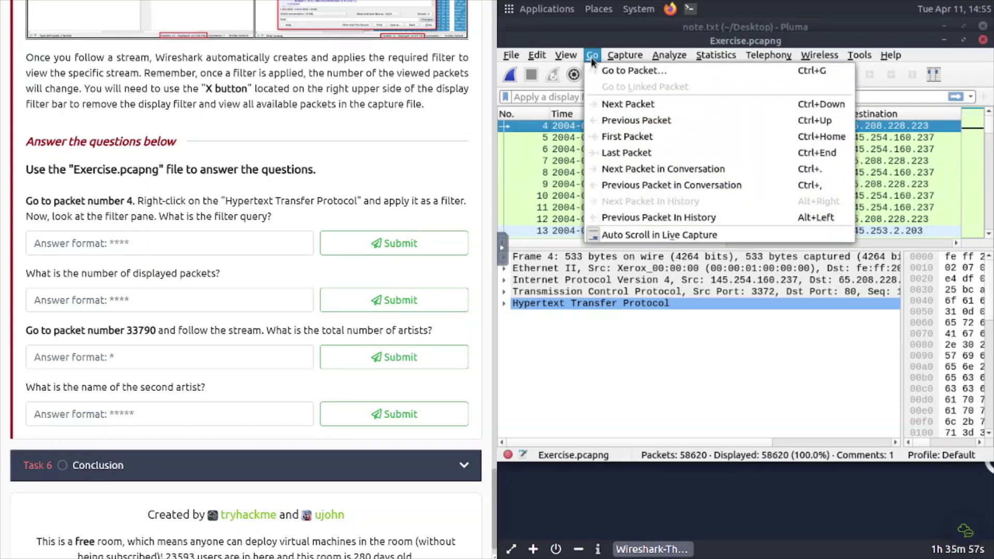
pyautogui.click(604, 71)
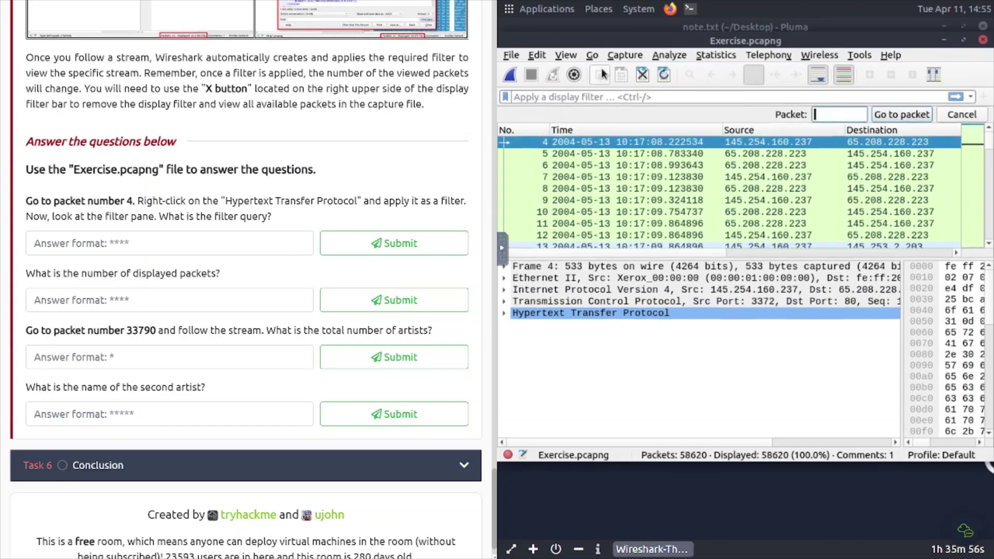
pyautogui.click(847, 110)
pyautogui.press('BackSpace')
pyautogui.press('BackSpace')
pyautogui.press('BackSpace')
pyautogui.press('BackSpace')
pyautogui.press('BackSpace')
pyautogui.press('BackSpace')
pyautogui.write('4')
pyautogui.click(880, 115)
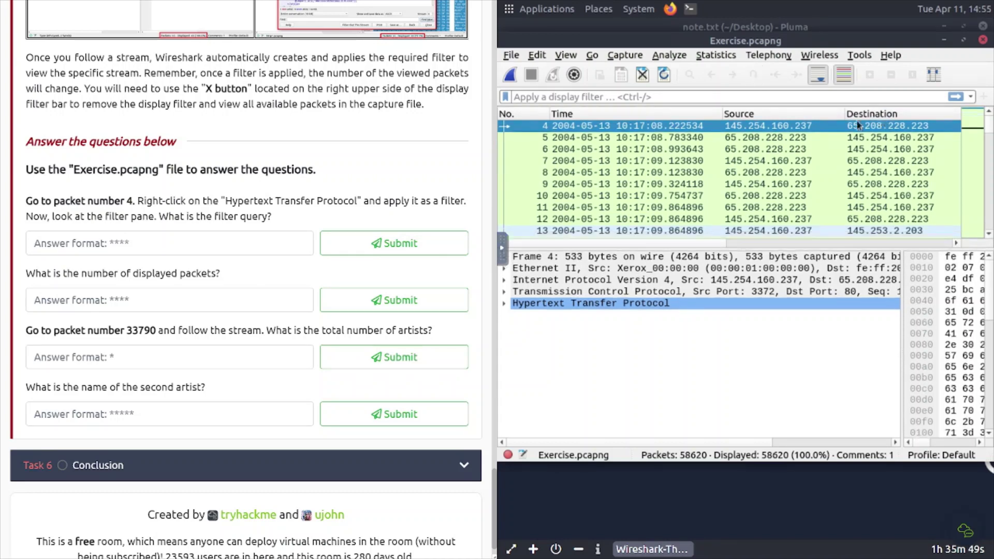
pyautogui.click(545, 125)
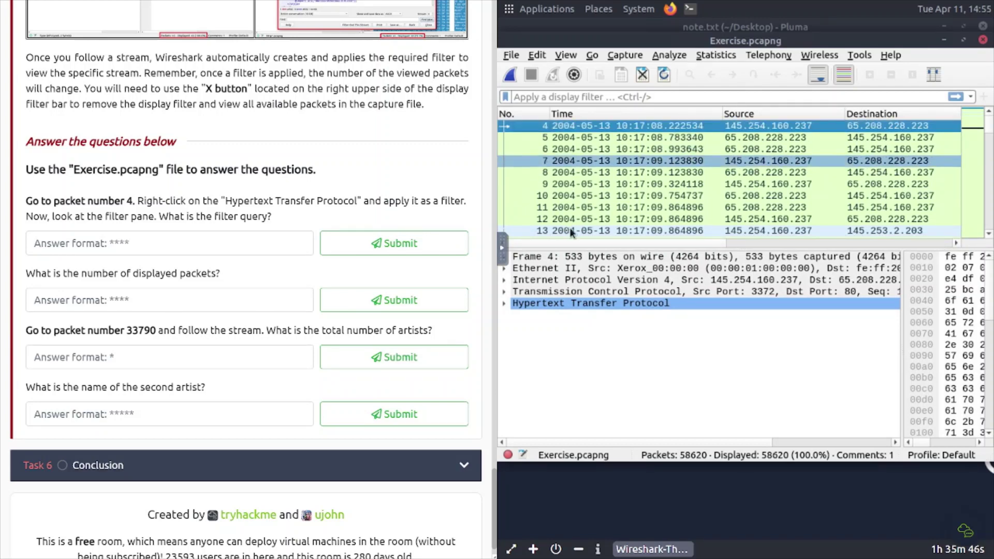
# Apply packet 4's Hypertext Transfer Protocol layer as a display filter using the Selected option.
pyautogui.rightClick(546, 302)
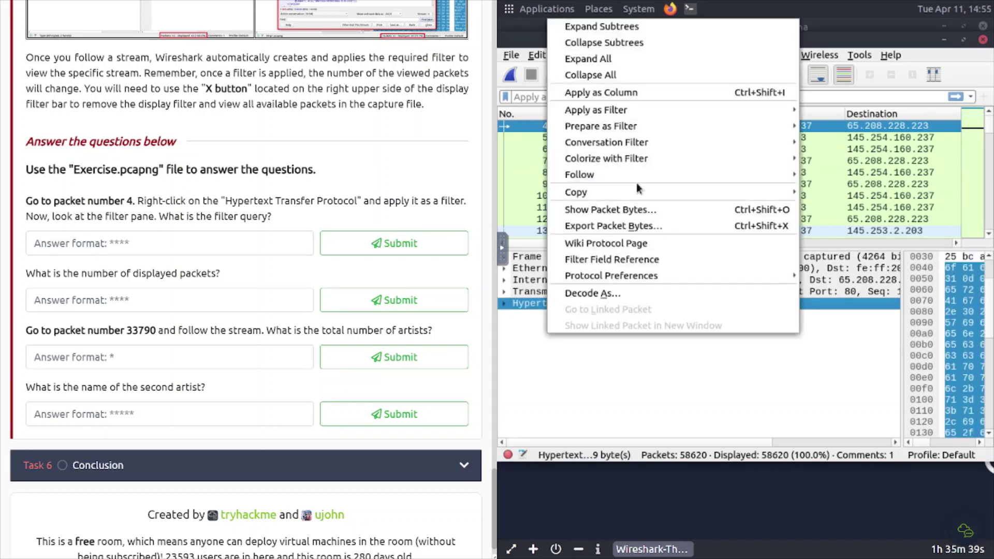
pyautogui.moveTo(652, 117)
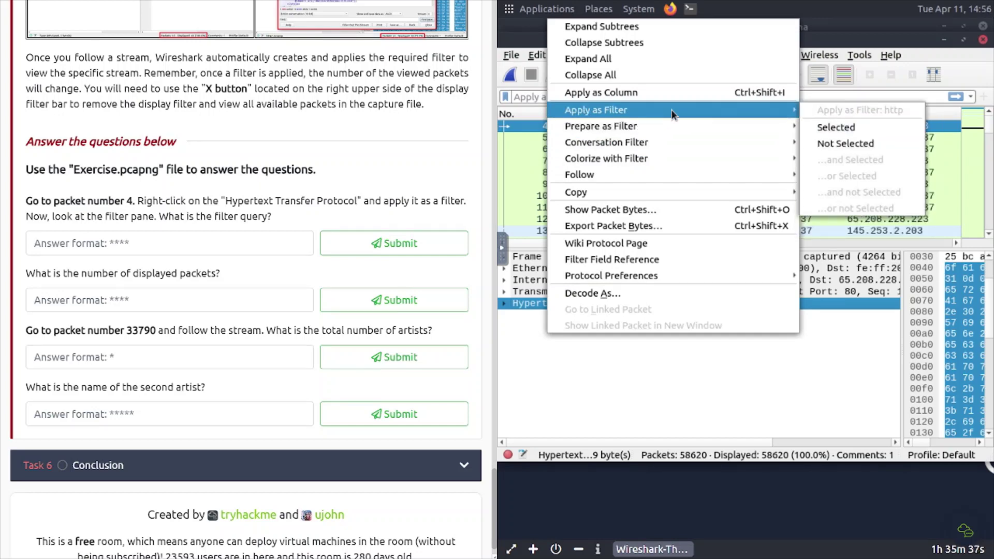
pyautogui.click(830, 127)
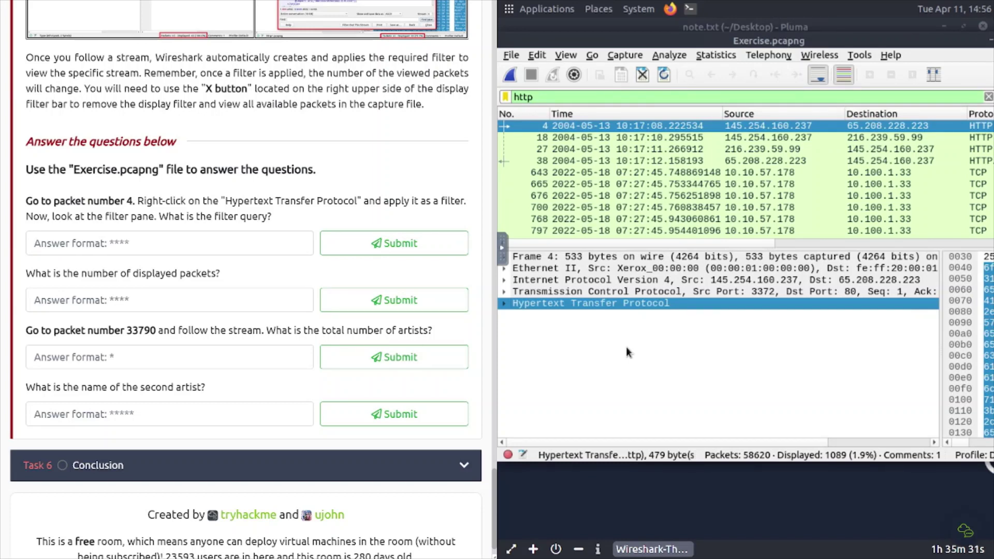
# Submit "http" as the filter query answer and 1089 as the number of displayed packets in Task 5.
pyautogui.click(228, 243)
pyautogui.write('h')
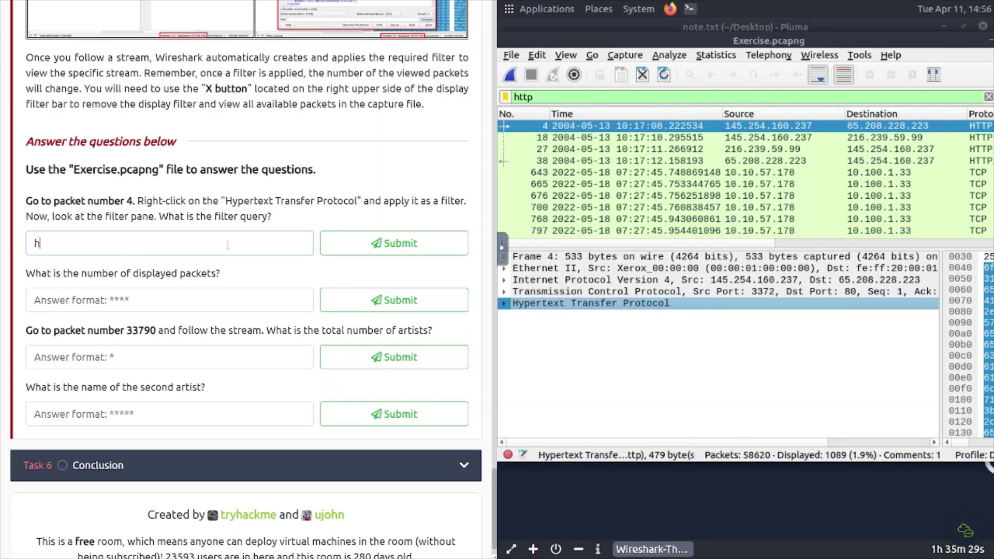
pyautogui.write('ttp')
pyautogui.press('Return')
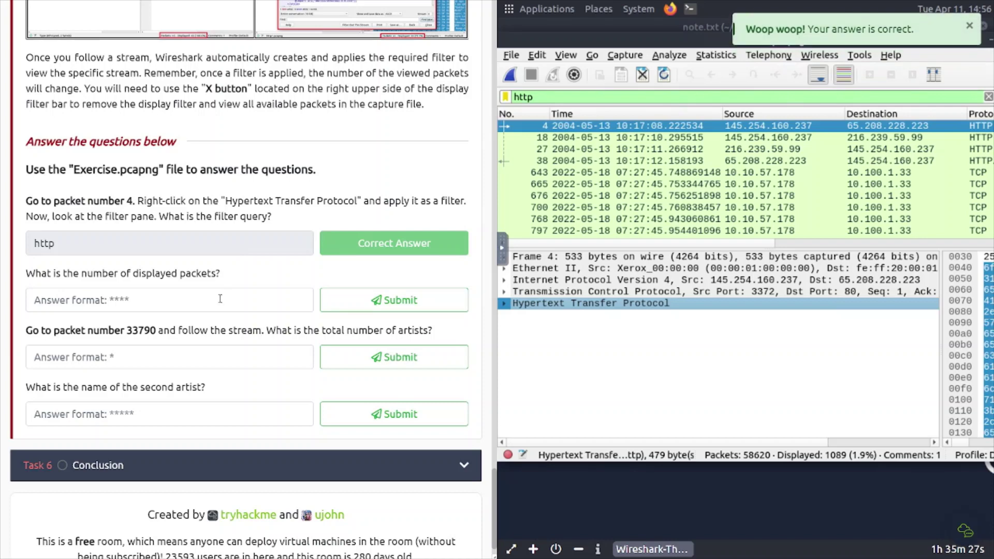
pyautogui.click(221, 300)
pyautogui.write('1089')
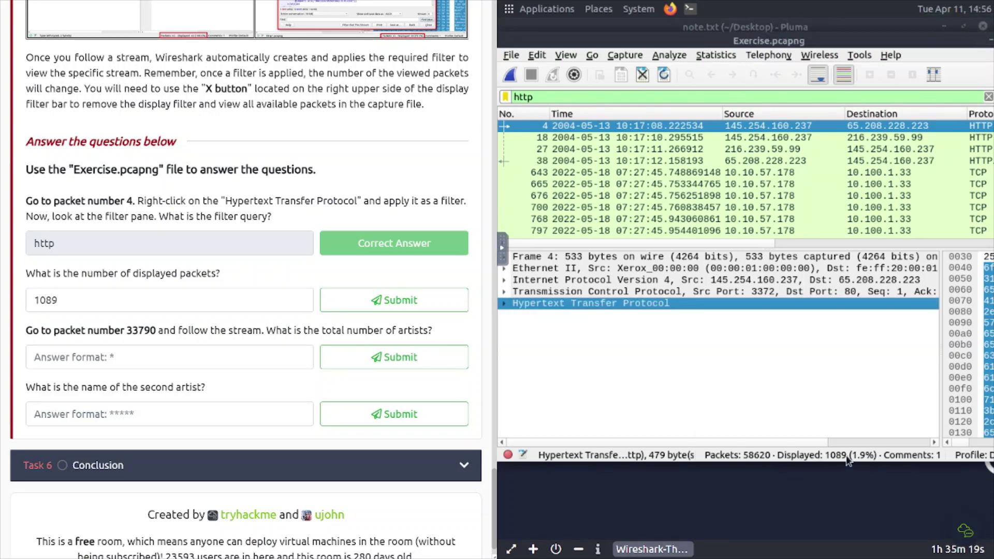
pyautogui.click(449, 307)
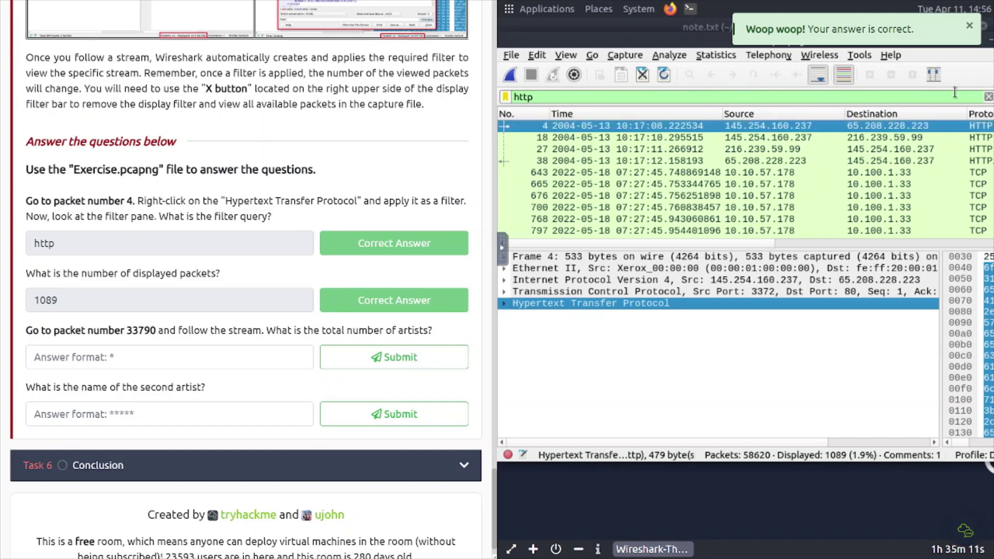
# Clear the http display filter and go to packet number 33790.
pyautogui.click(989, 96)
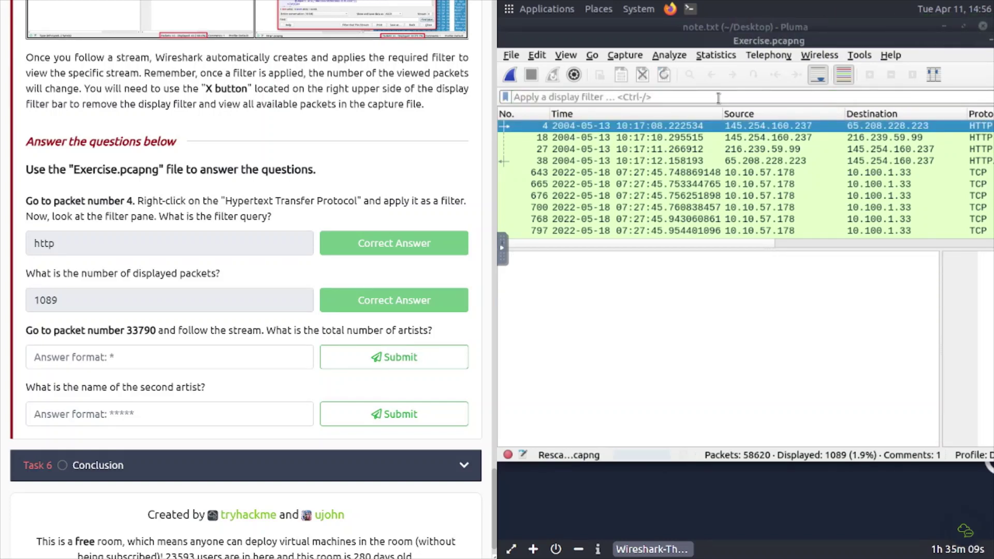
pyautogui.click(595, 55)
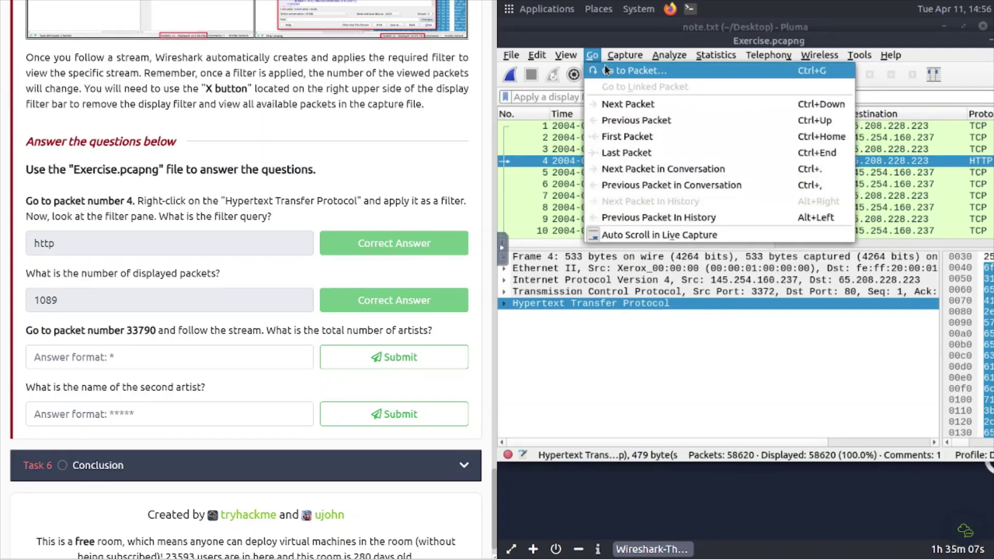
pyautogui.click(637, 70)
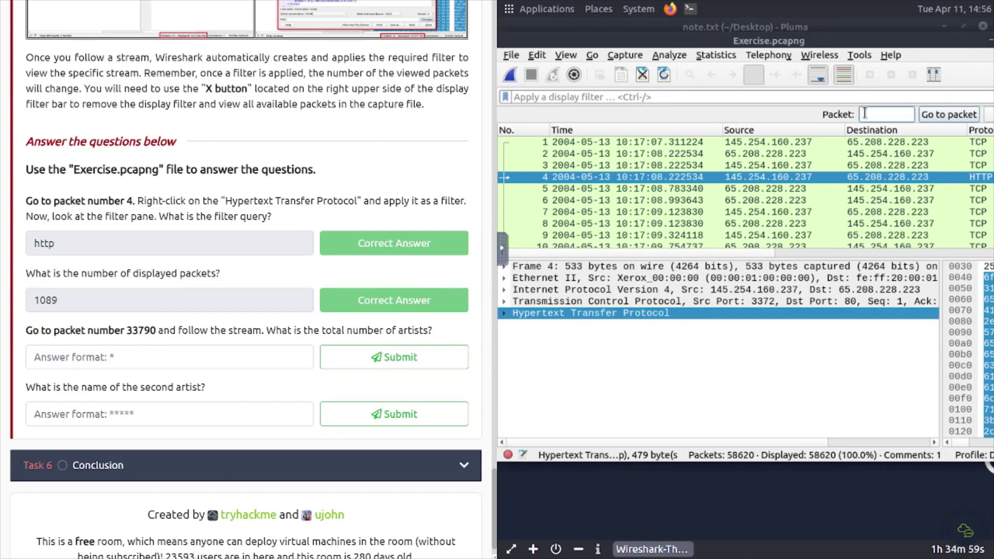
pyautogui.write('33790')
pyautogui.press('Return')
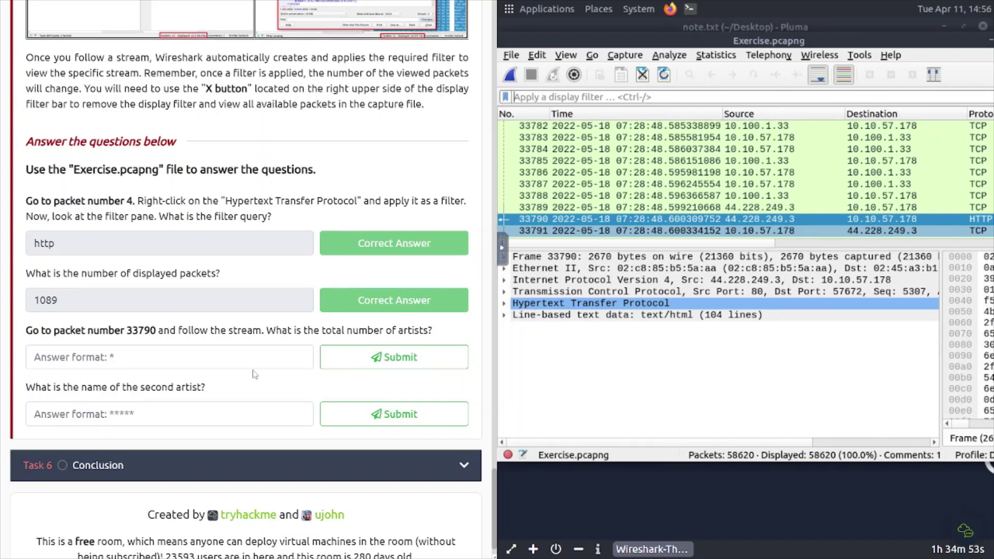
# Follow the HTTP stream of packet 33790 and look through the beginning of the conversation.
pyautogui.rightClick(599, 219)
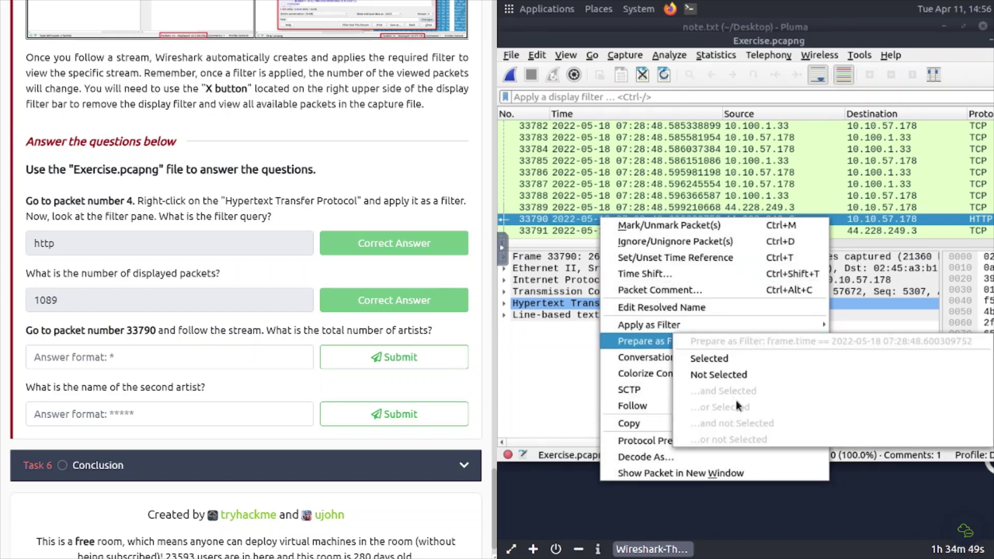
pyautogui.moveTo(665, 405)
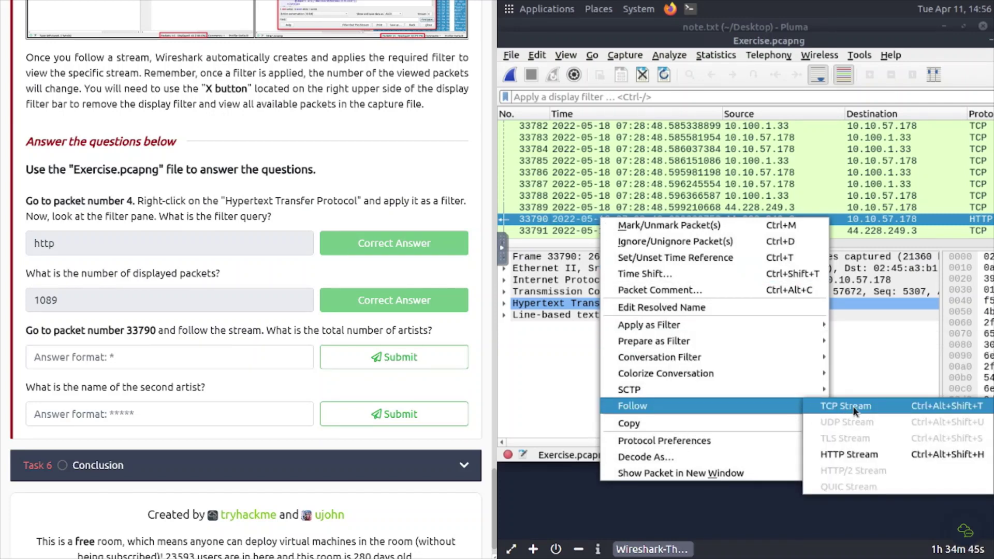
pyautogui.click(857, 454)
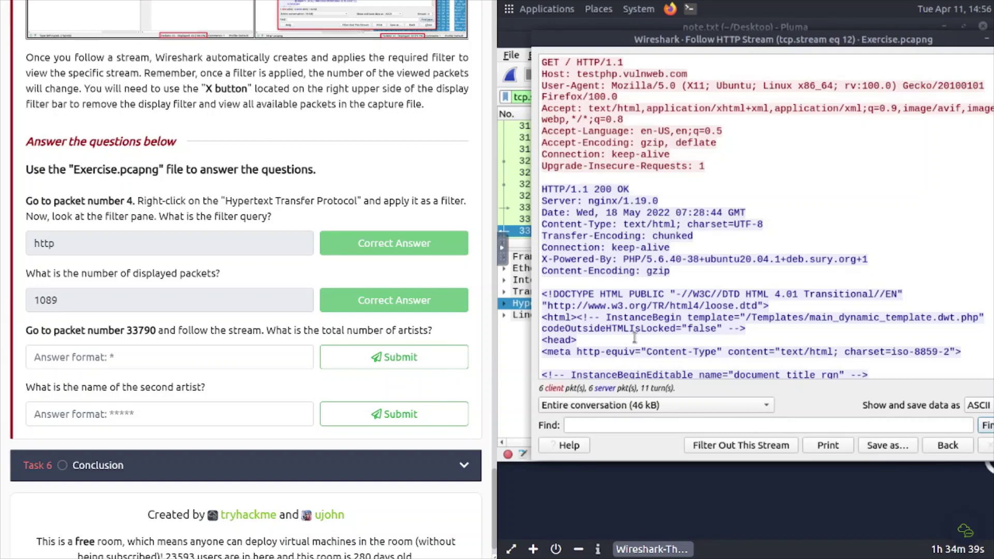
pyautogui.scroll(-1, 634, 337)
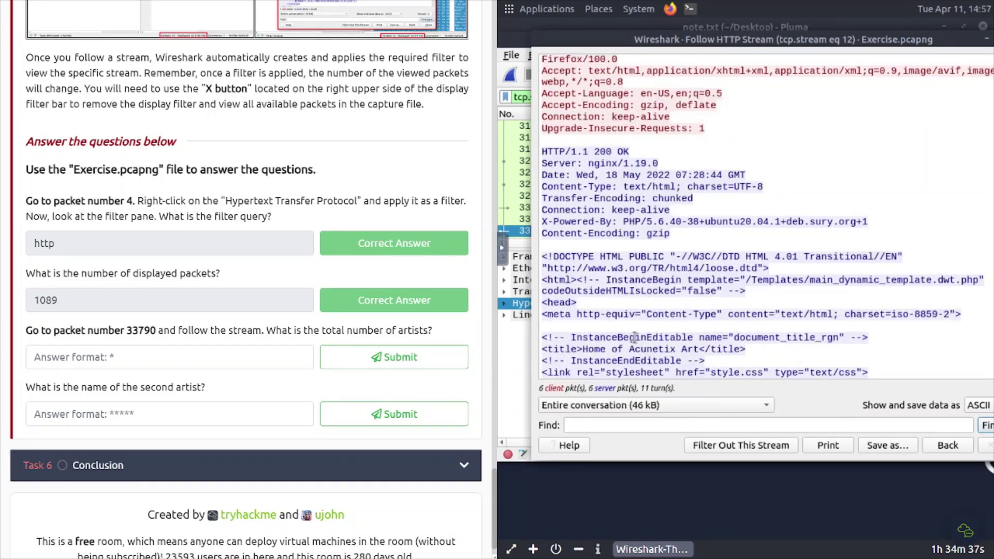
pyautogui.scroll(-1, 635, 337)
pyautogui.scroll(-1, 635, 337)
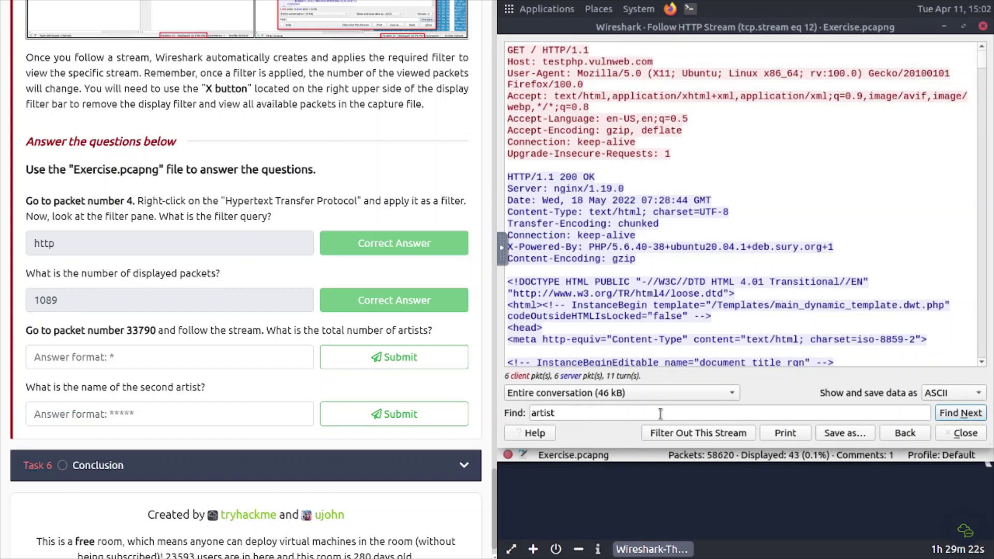
# Search the followed HTTP stream for "artist" and step through the successive matches.
pyautogui.click(661, 414)
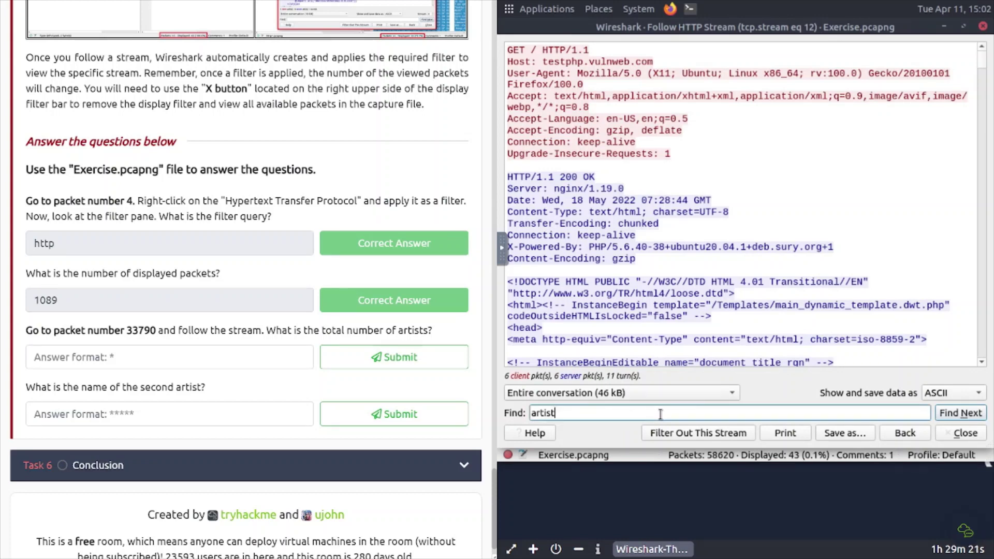
pyautogui.click(952, 412)
pyautogui.click(952, 413)
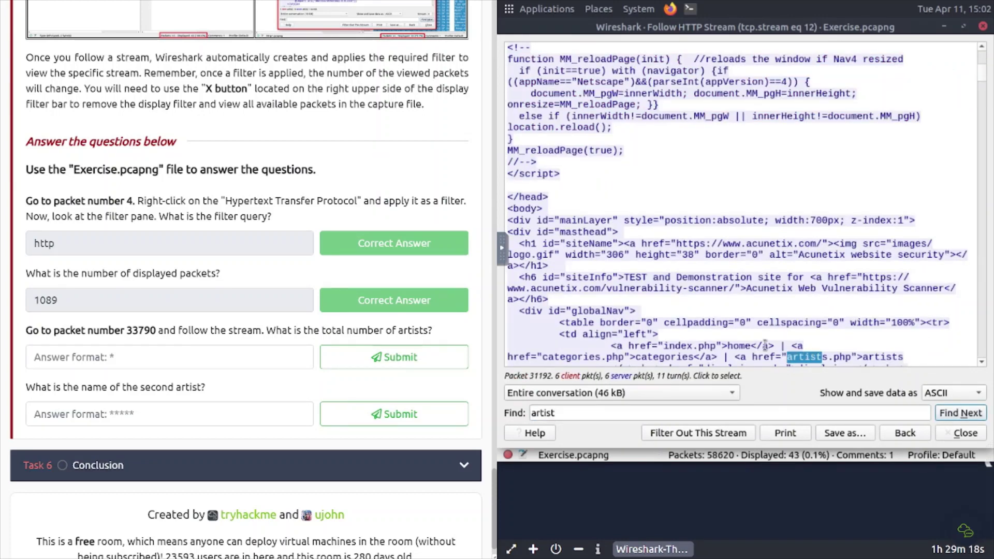
pyautogui.scroll(-2, 760, 339)
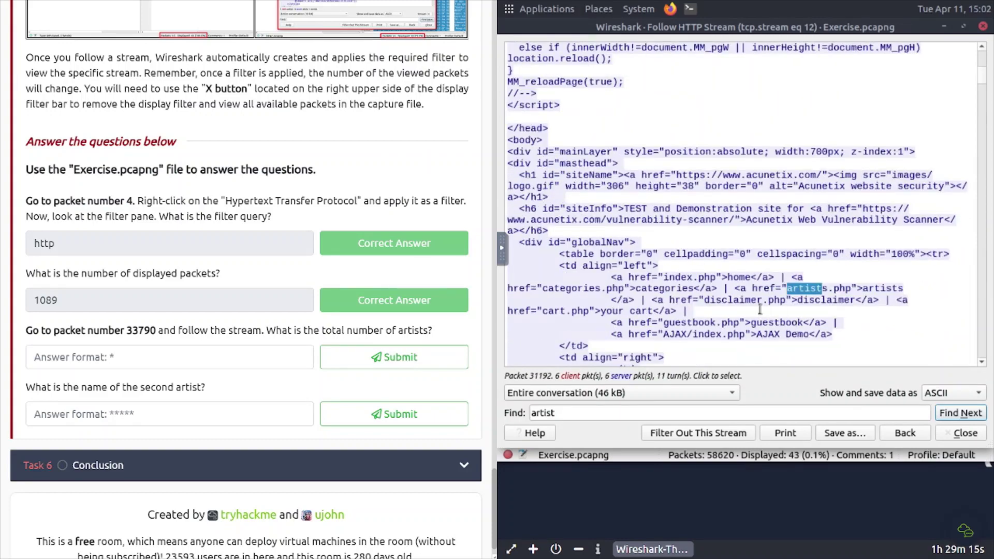
pyautogui.scroll(-2, 760, 309)
pyautogui.click(951, 413)
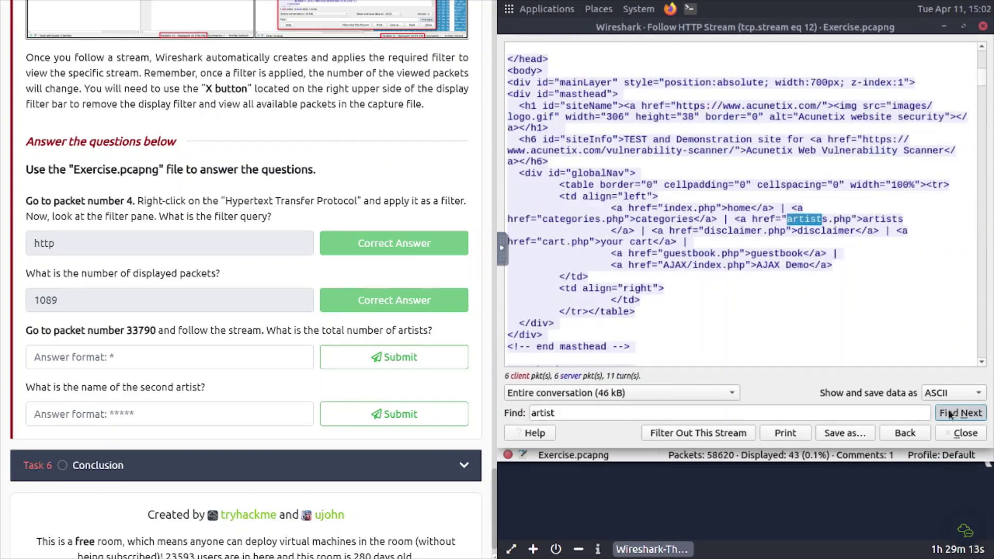
pyautogui.click(951, 413)
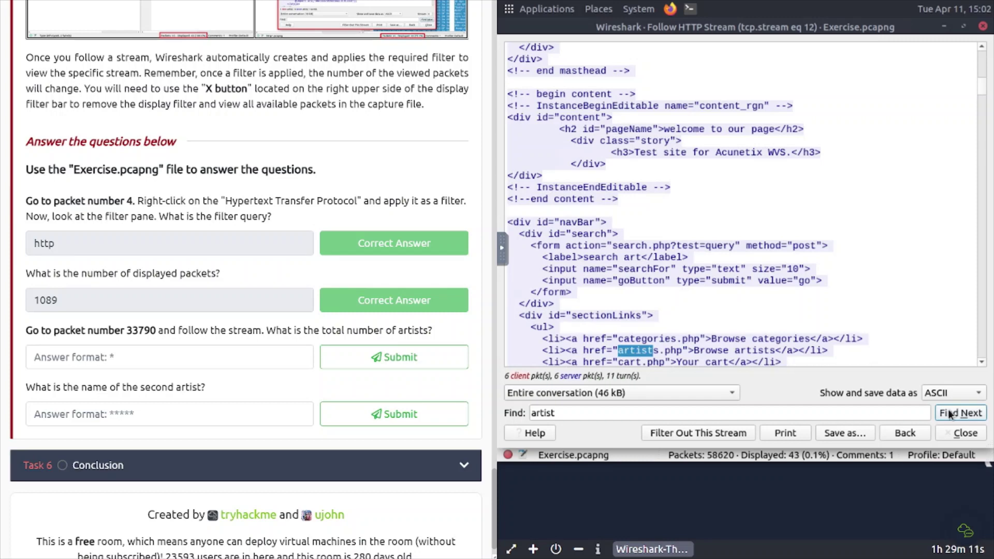
pyautogui.click(951, 413)
pyautogui.click(951, 414)
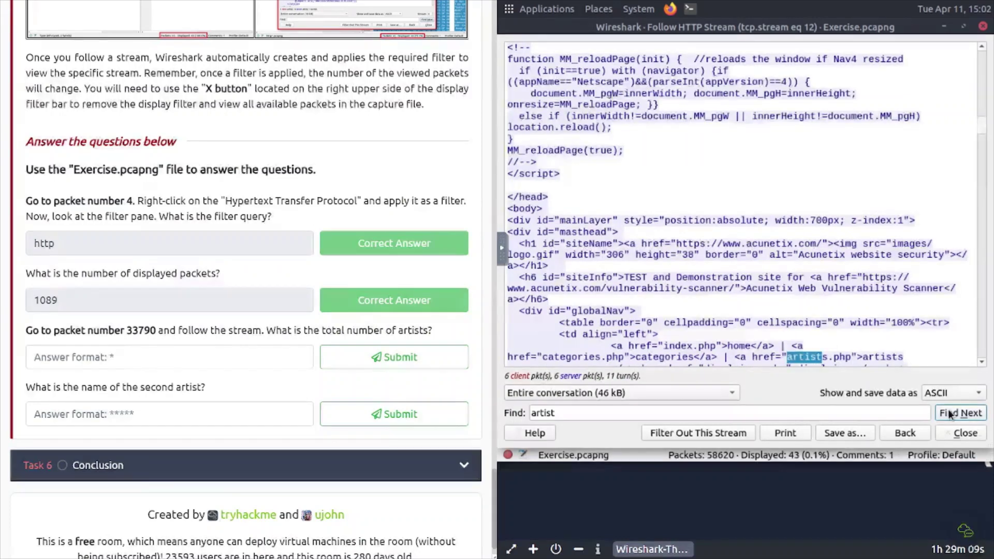
pyautogui.click(951, 413)
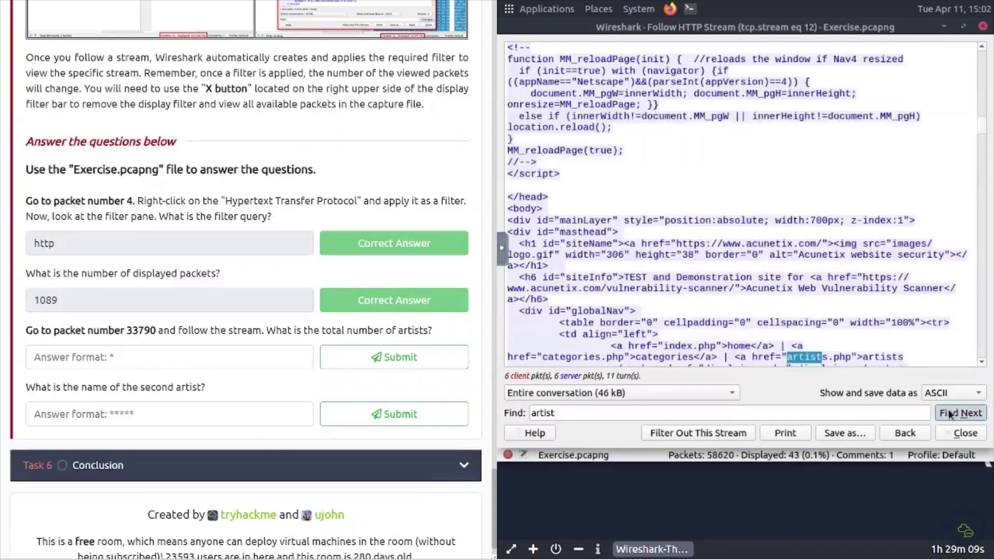
# Narrow the stream search to "artist=" and go through the matches to examine the list of artists.
pyautogui.click(782, 411)
pyautogui.write('=')
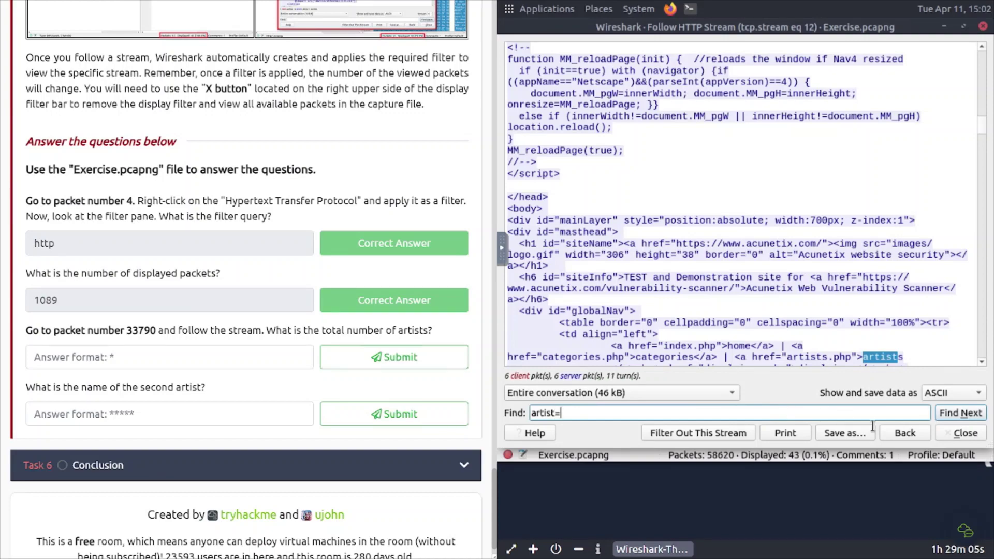
pyautogui.click(953, 413)
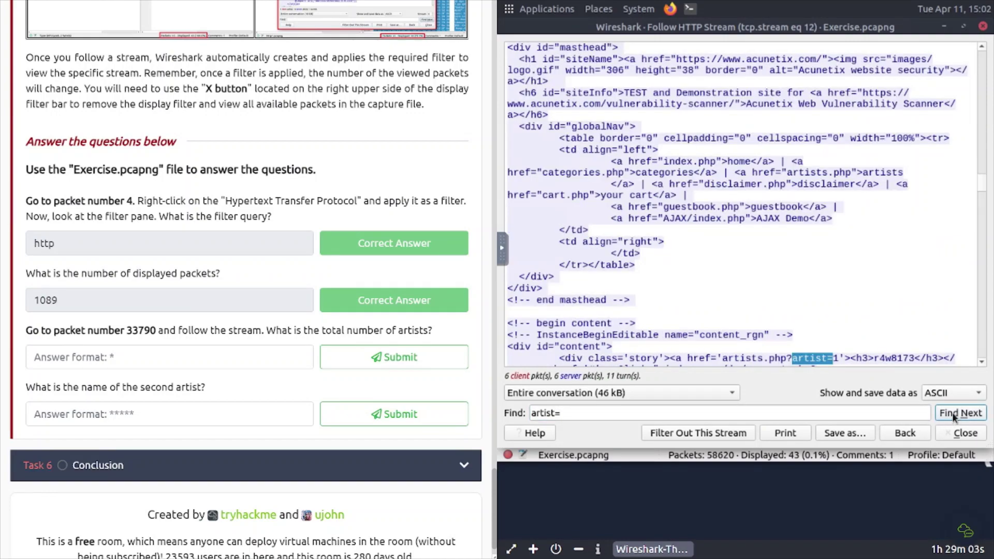
pyautogui.scroll(-1, 812, 269)
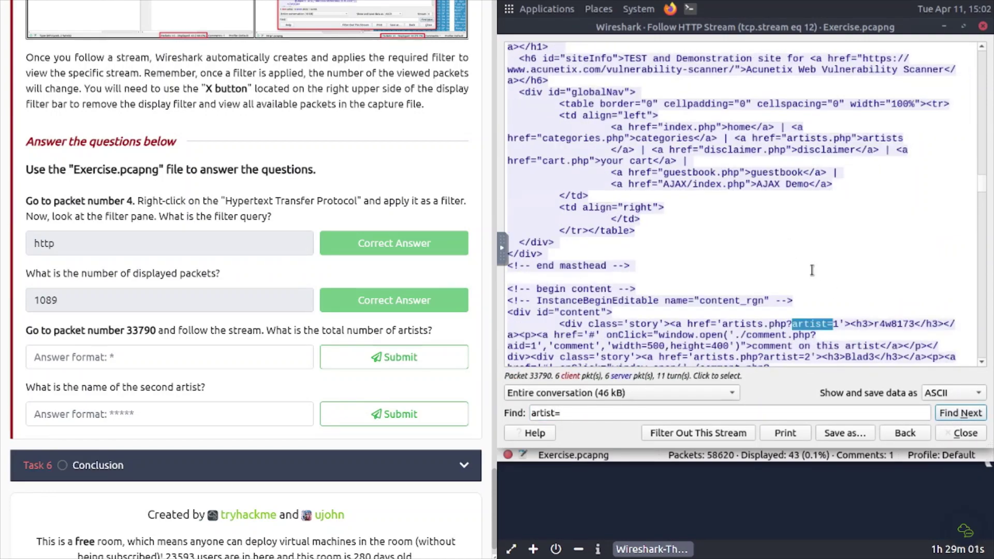
pyautogui.scroll(-1, 812, 270)
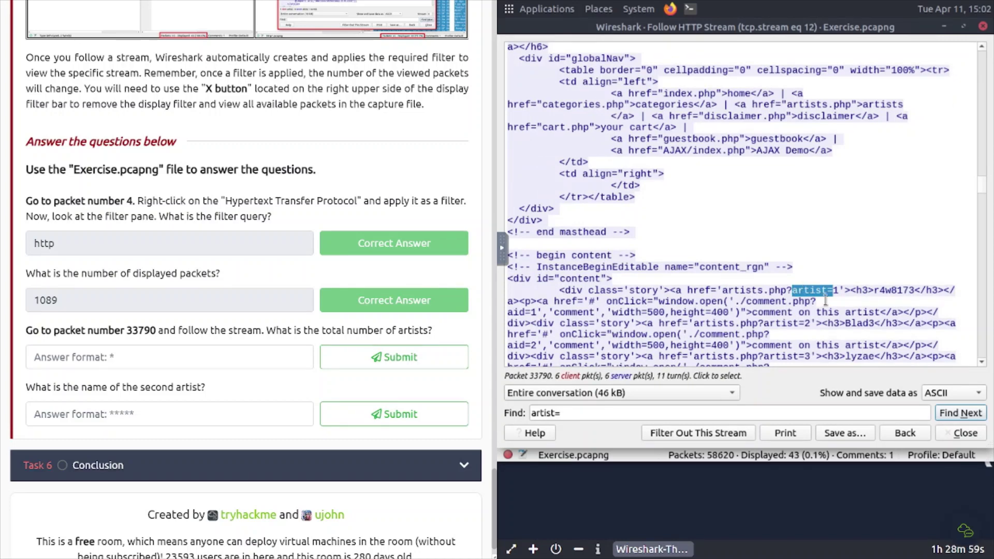
pyautogui.click(946, 414)
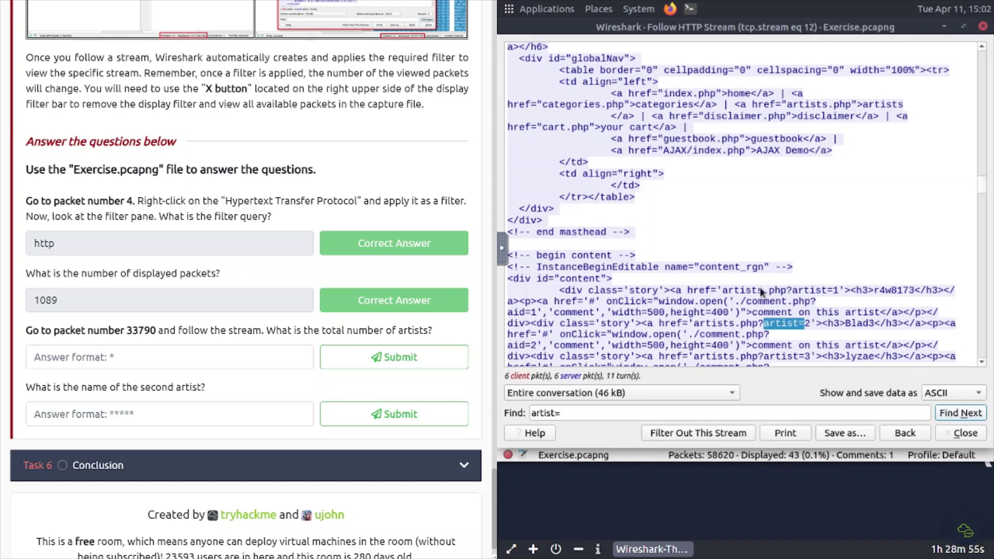
pyautogui.scroll(-1, 761, 293)
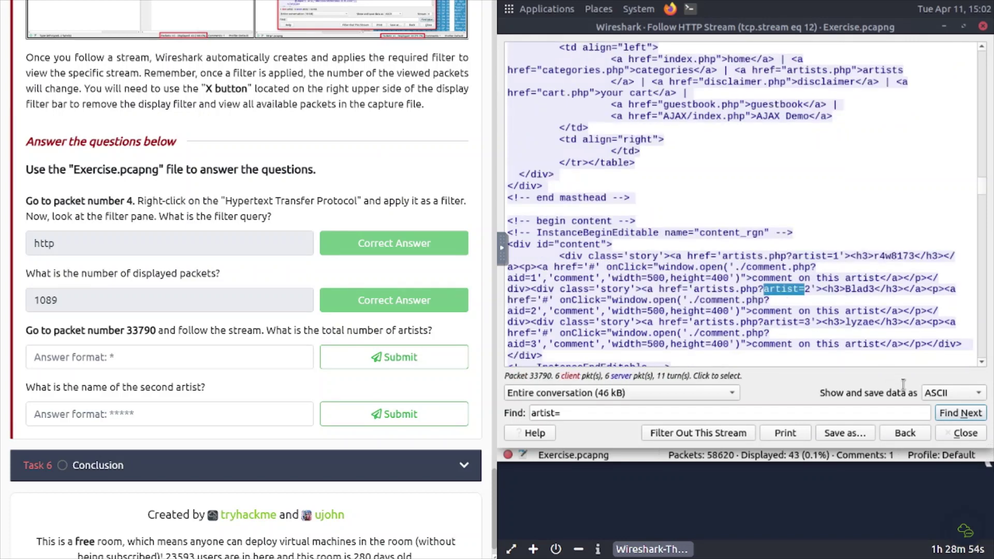
pyautogui.click(937, 413)
pyautogui.click(937, 413)
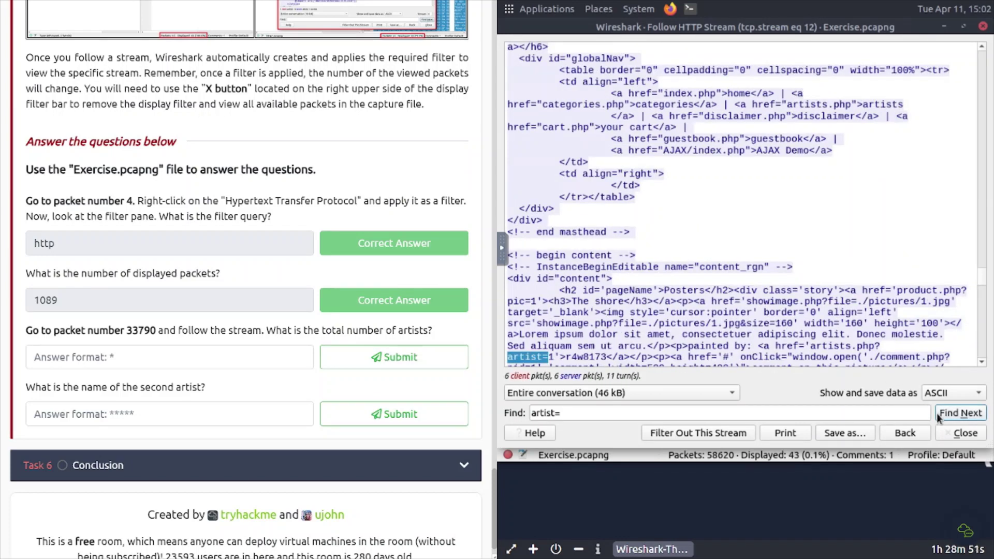
# Submit 3 as the total number of artists in Task 5.
pyautogui.click(166, 355)
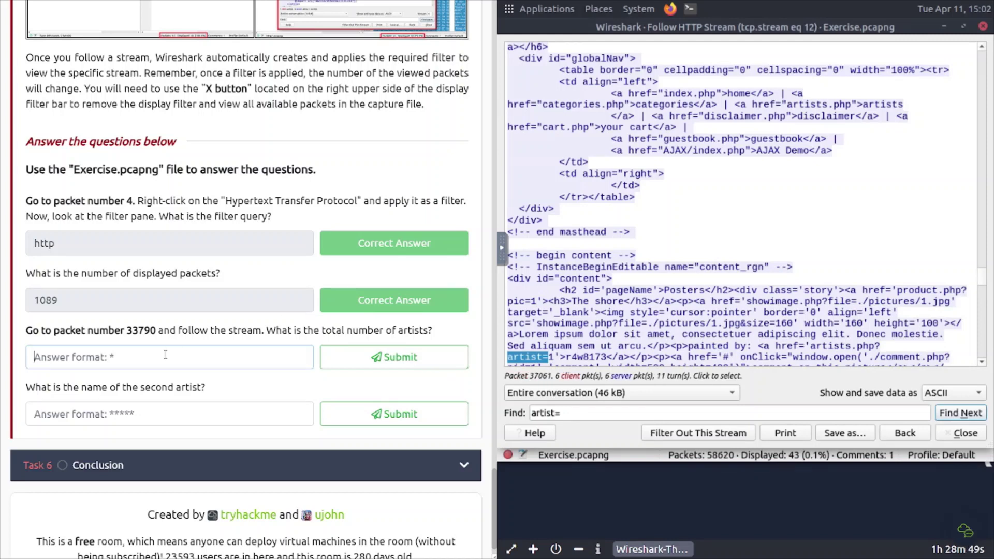
pyautogui.write('3')
pyautogui.click(408, 358)
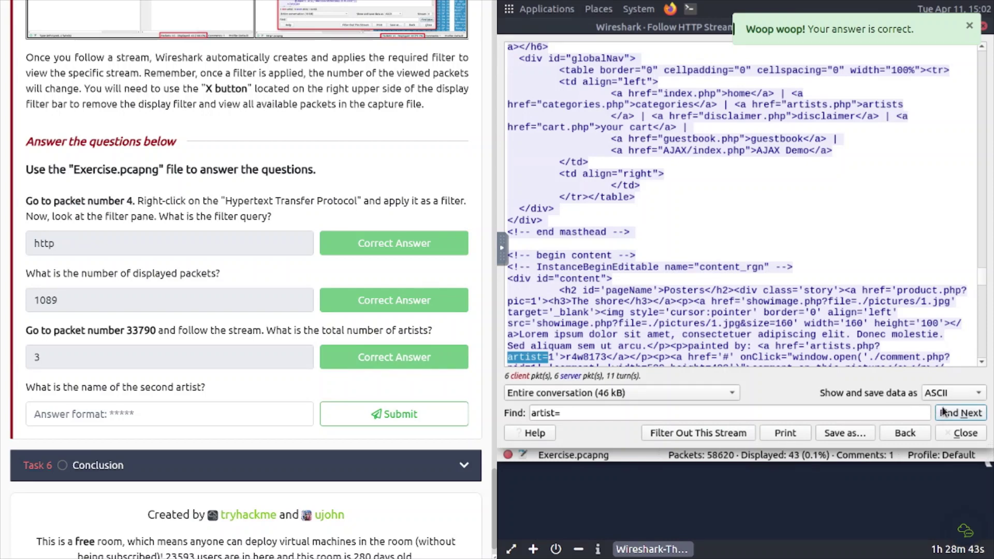
# Search the HTTP stream for "artist=2" and check the second artist's entry in the artist list.
pyautogui.click(757, 413)
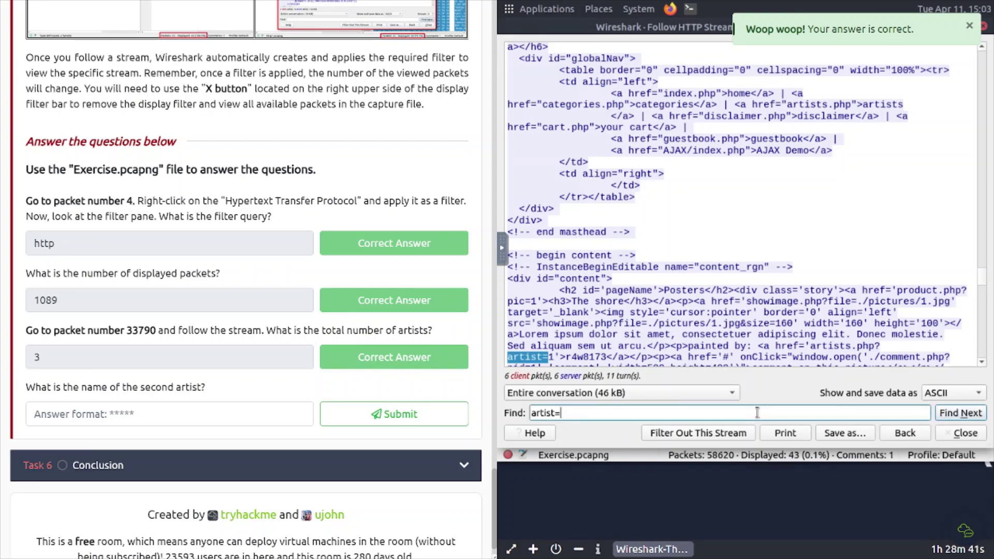
pyautogui.write('2')
pyautogui.click(961, 411)
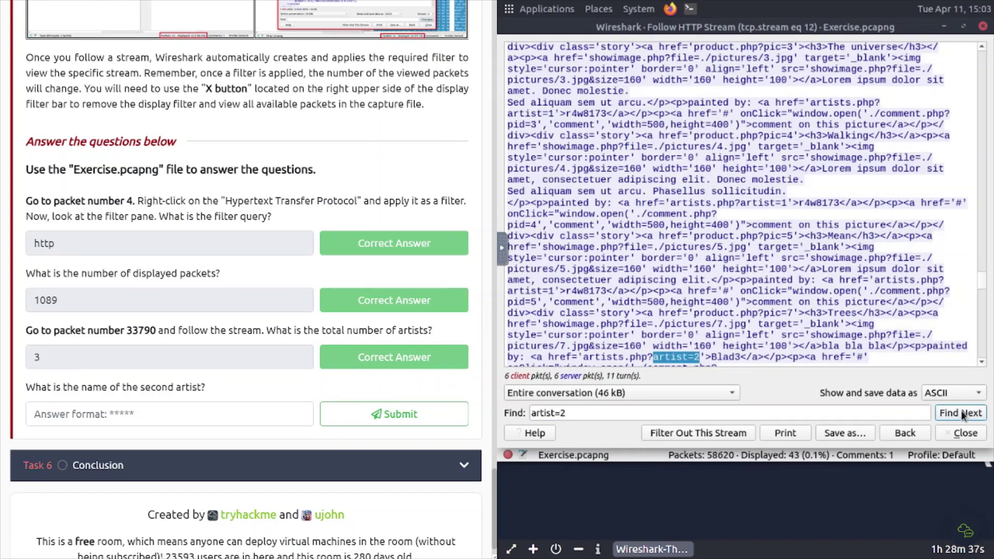
pyautogui.click(962, 412)
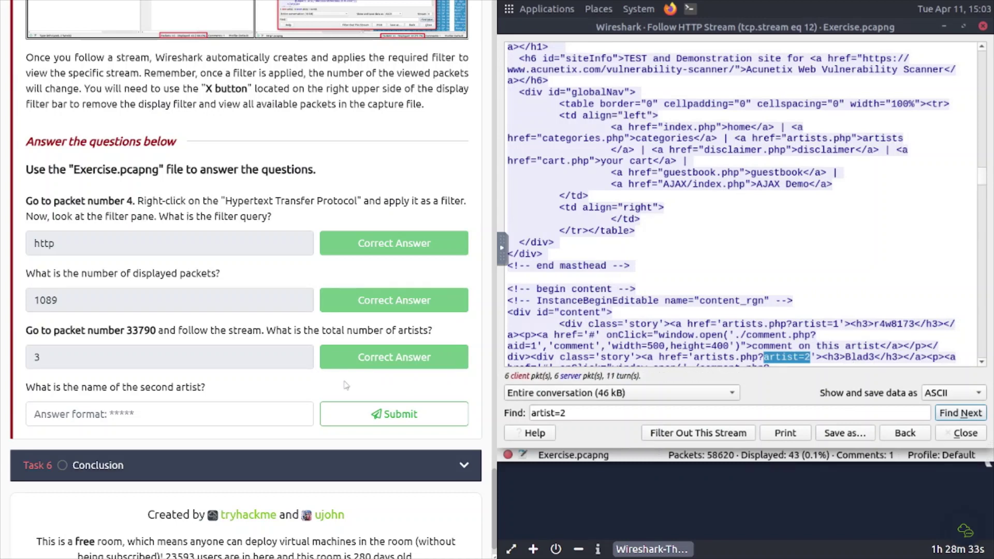
# Submit "Blad3" as the name of the second artist in Task 5.
pyautogui.click(253, 412)
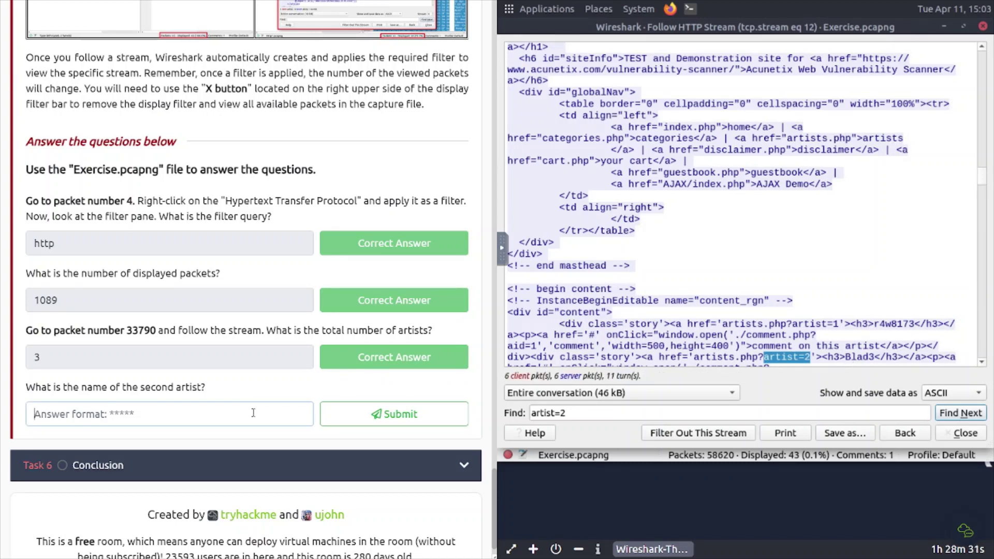
pyautogui.write('B')
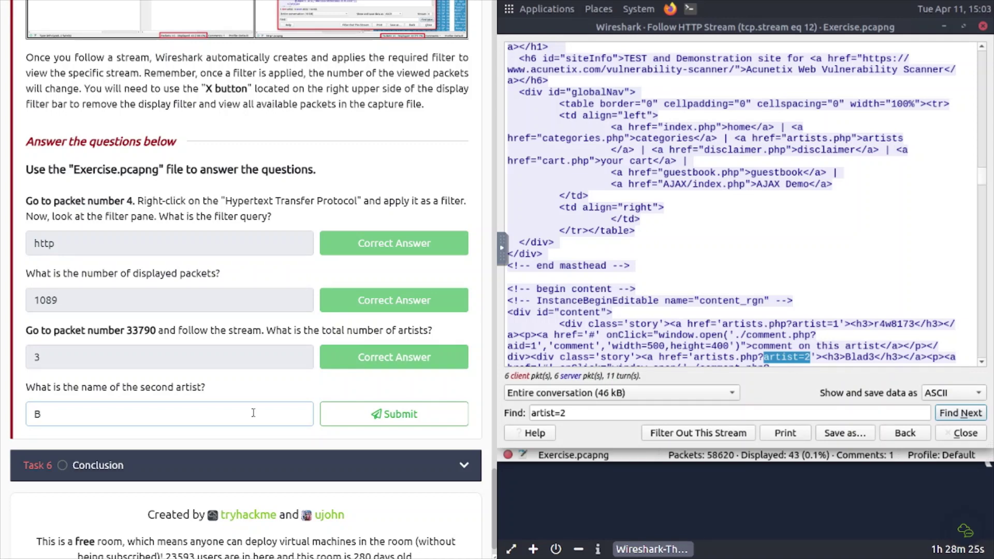
pyautogui.write('lal')
pyautogui.write('d3')
pyautogui.press('Return')
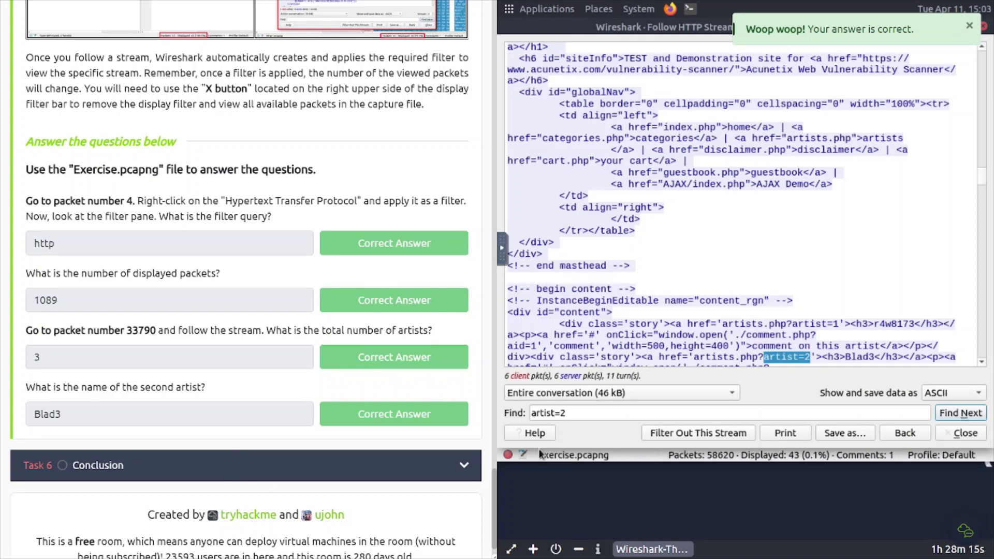
# Close the split view and mark the Task 6 Conclusion question as completed, dismissing the congratulations dialog.
pyautogui.click(579, 549)
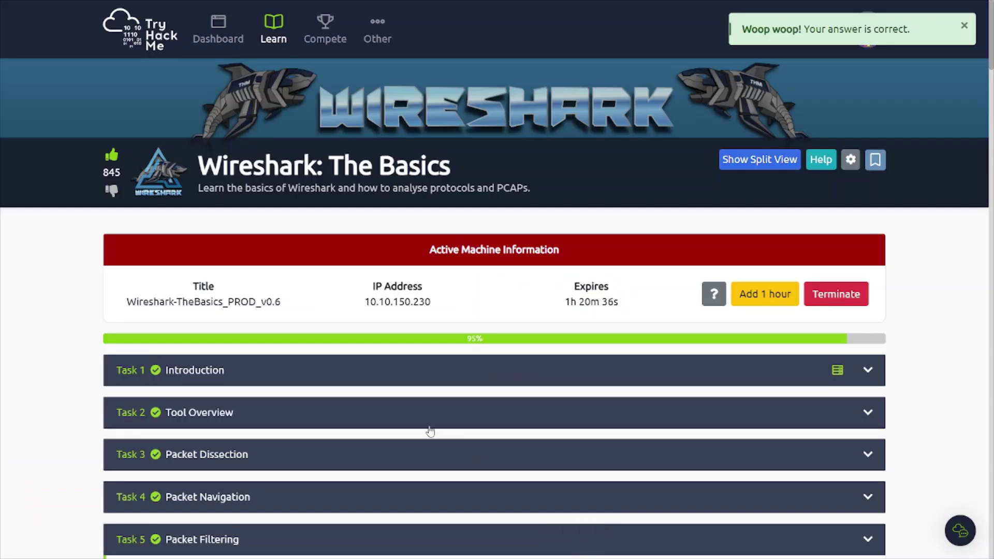
pyautogui.scroll(-15, 428, 429)
pyautogui.scroll(-15, 430, 429)
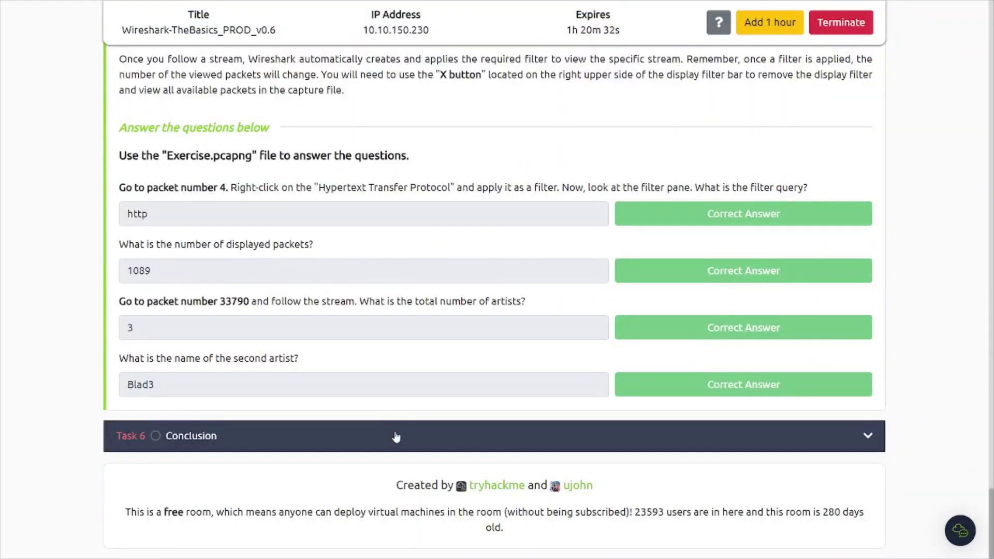
pyautogui.click(396, 438)
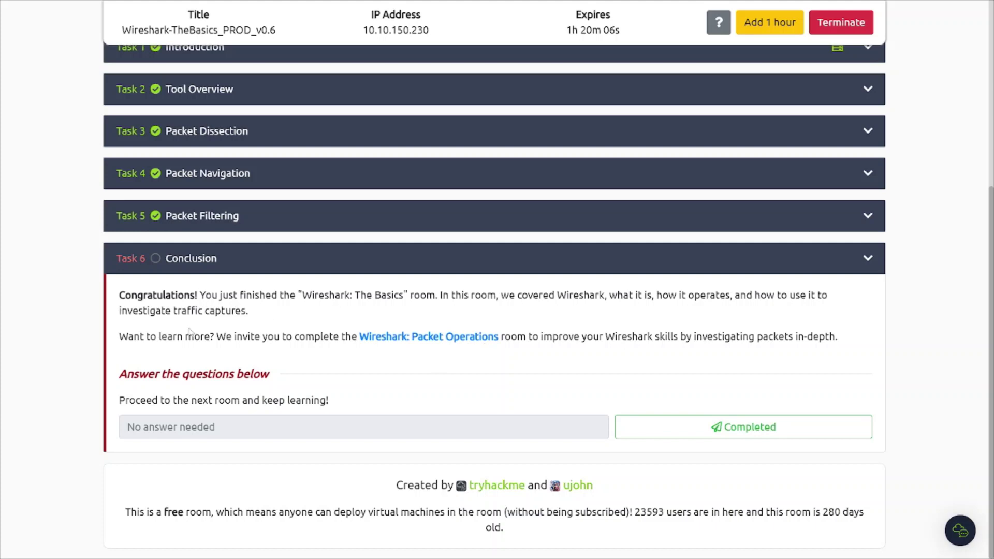
pyautogui.click(676, 436)
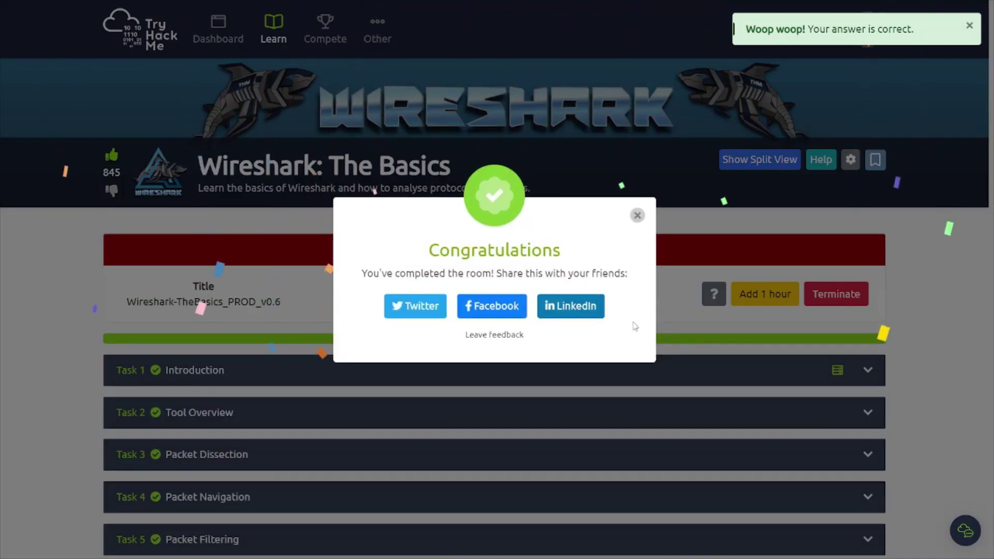
pyautogui.click(637, 216)
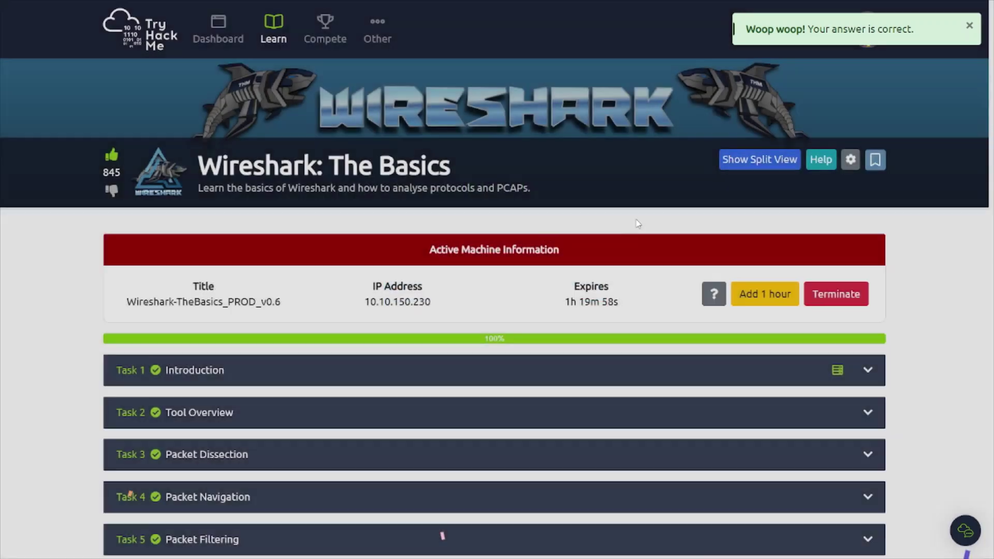